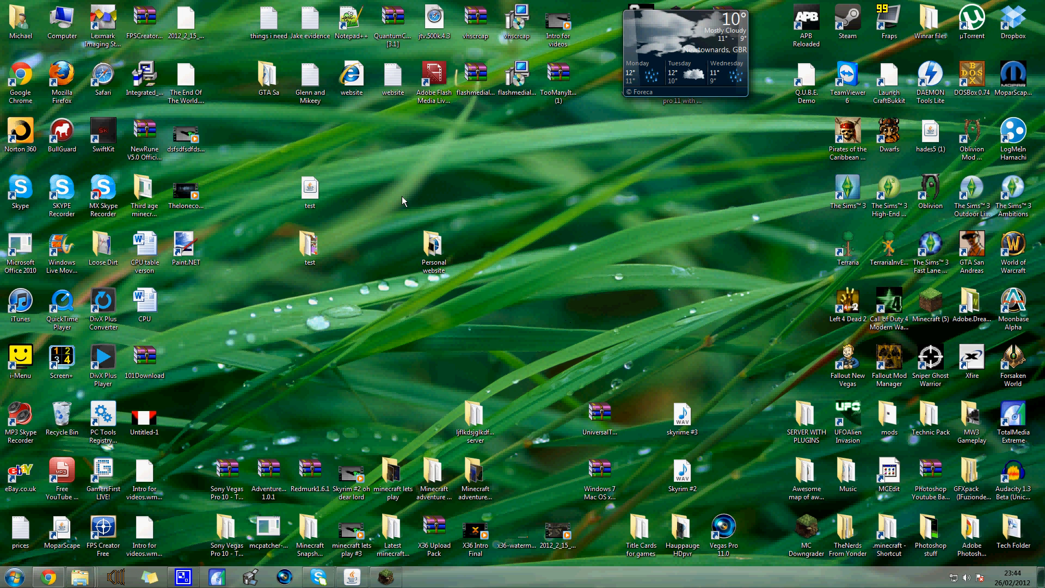
Step: Open the gui folder inside the desktop's test folder and preview the gui image
double_click(308, 246)
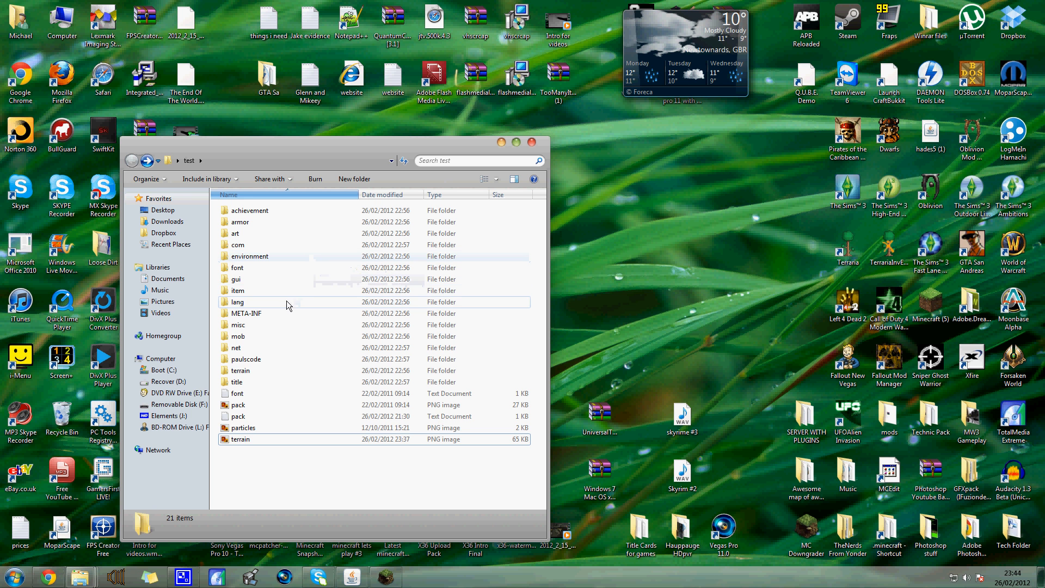
double_click(279, 278)
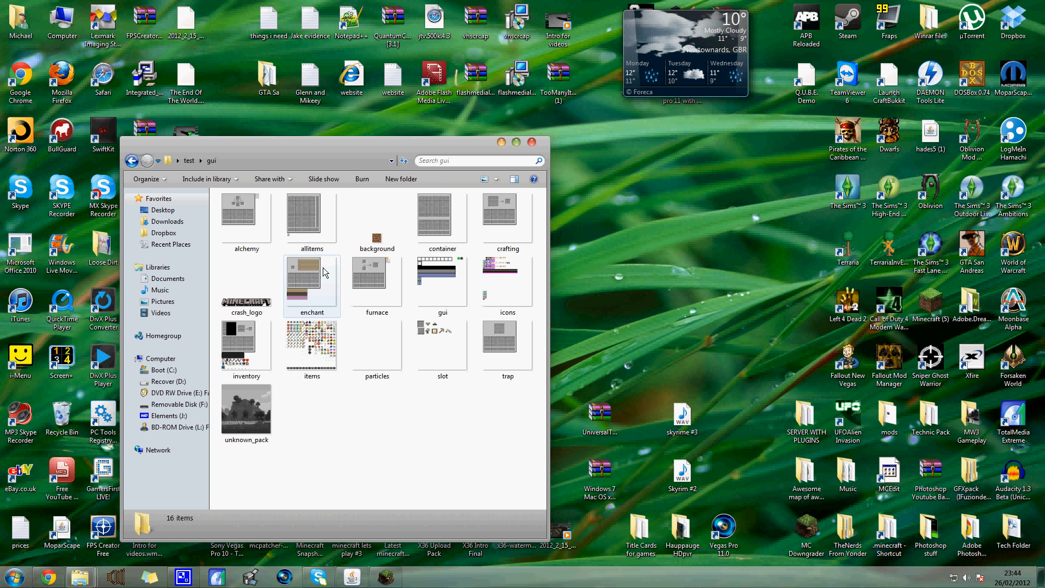
click(436, 268)
double_click(435, 266)
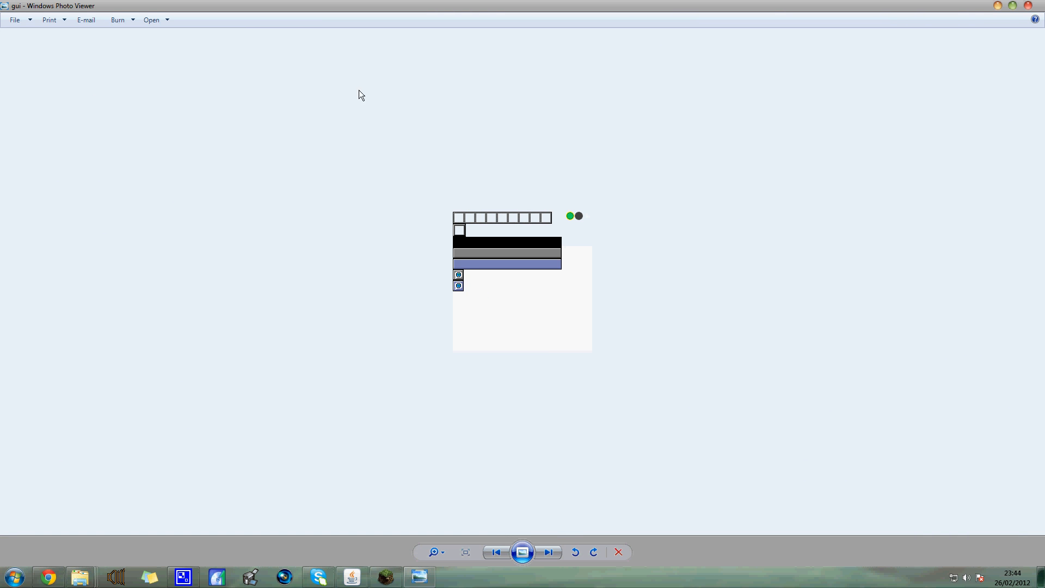
click(1028, 6)
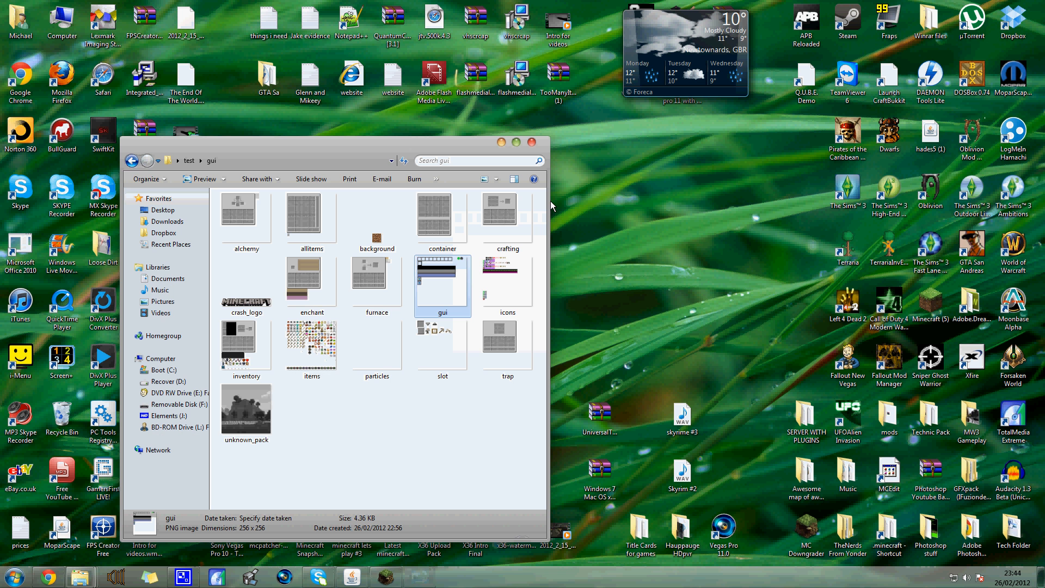
Step: Open the gui image in Paint.NET for editing
right_click(433, 278)
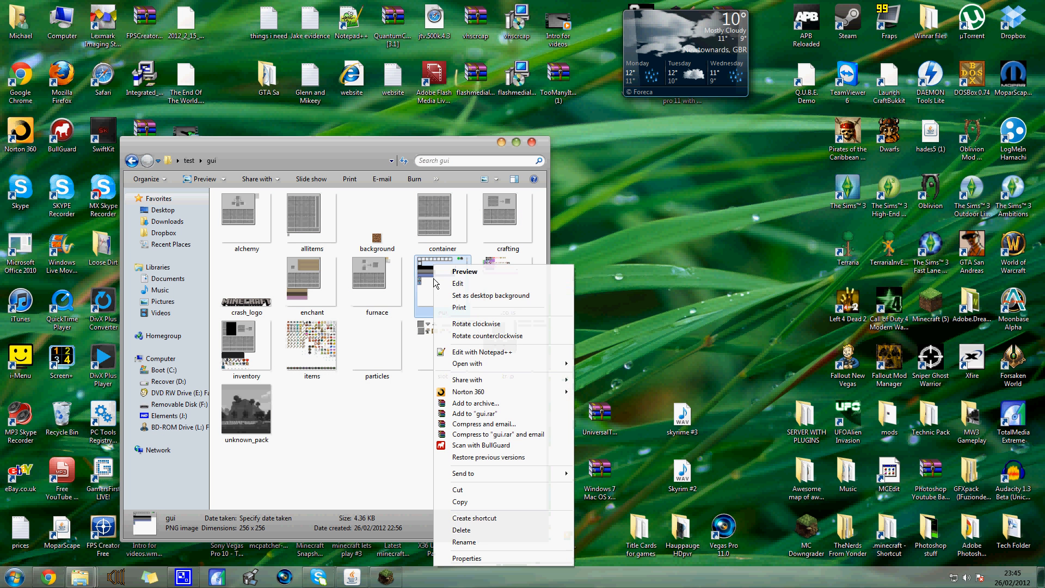
mouse_move(517, 363)
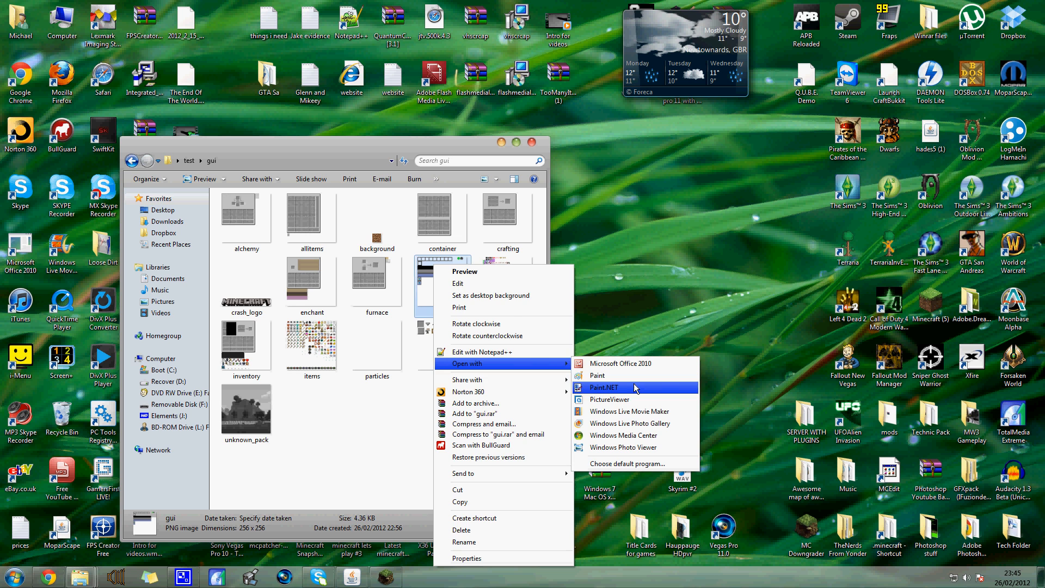
click(635, 387)
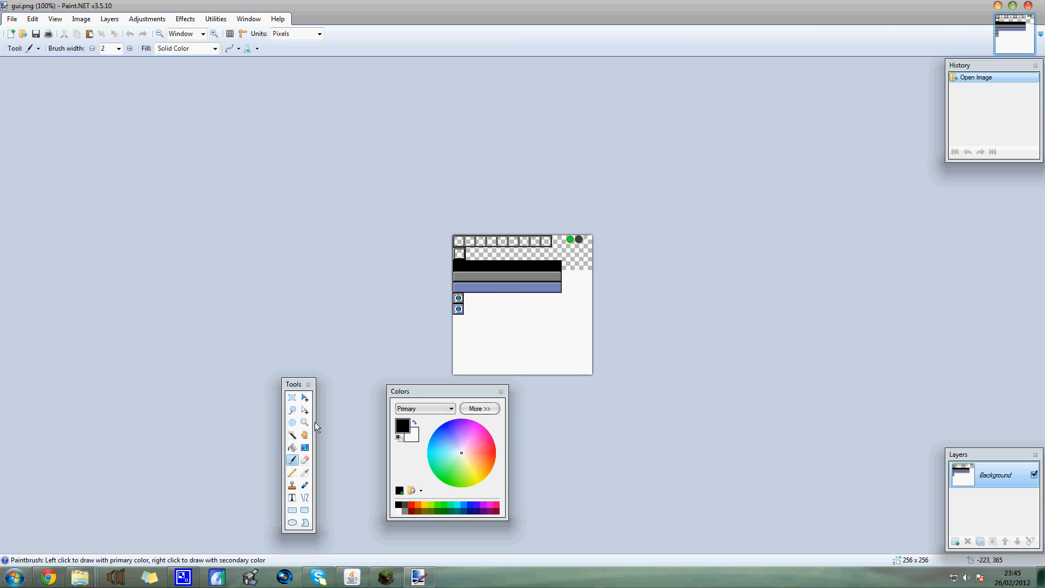
Step: Recolour the centre pixel of the white crosshair beside the dark grey circle red with the Pencil
click(292, 409)
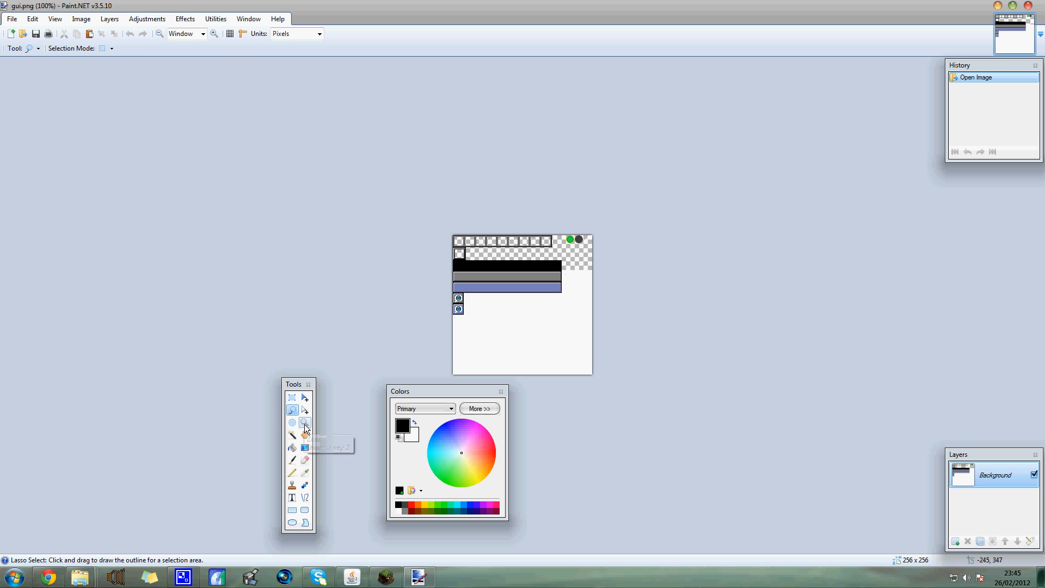
click(305, 423)
click(482, 293)
click(345, 292)
click(290, 240)
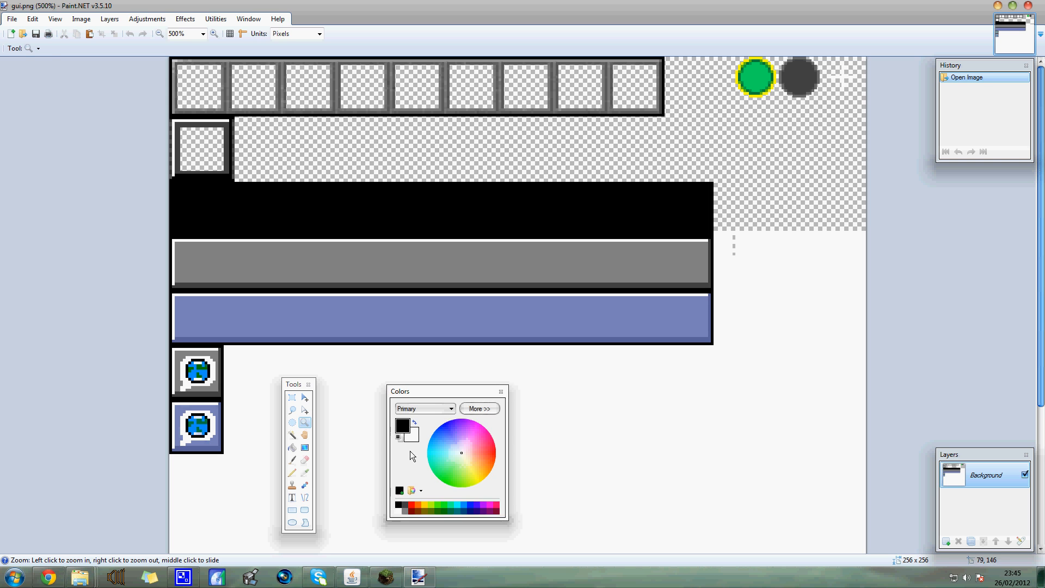
click(292, 472)
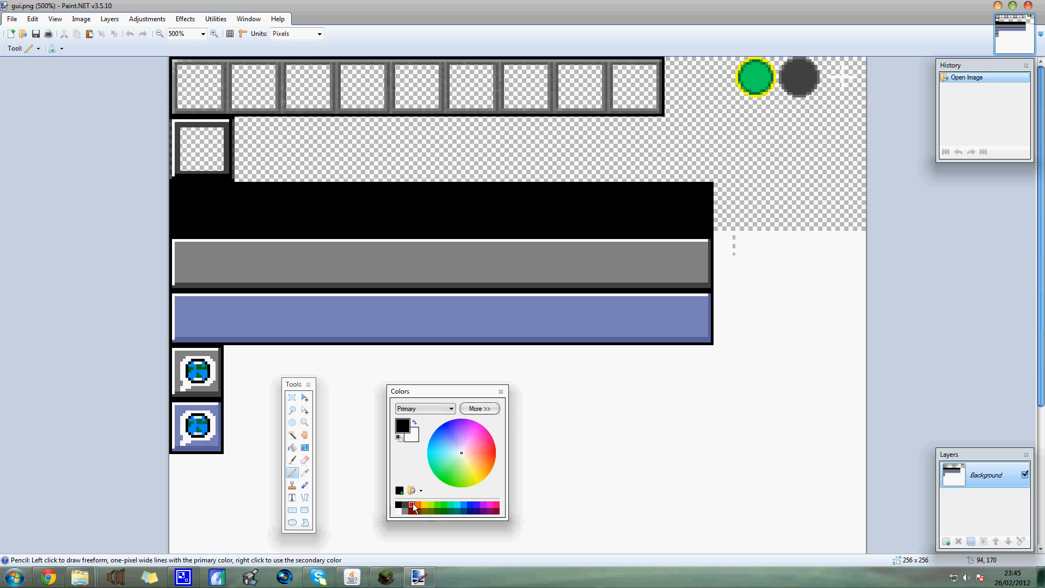
click(413, 504)
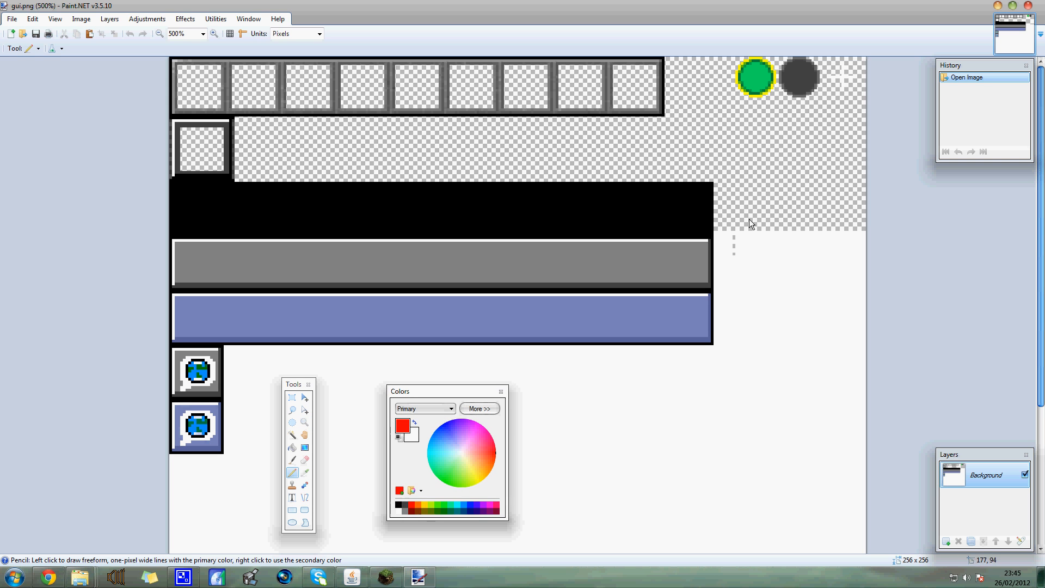
click(842, 76)
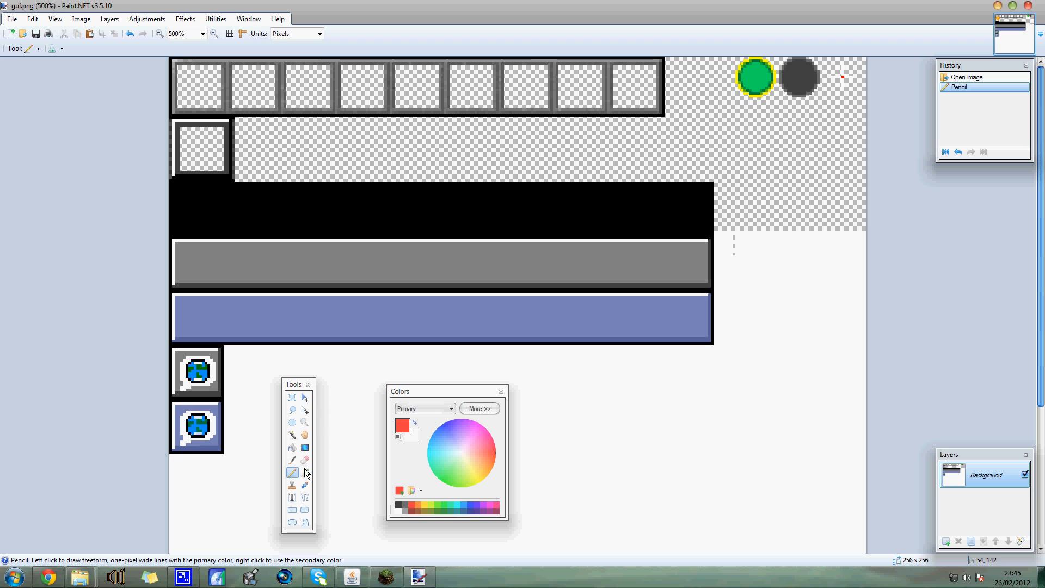
Step: Select the black bar's interior, 197 x 19 pixels, fill it with grey using the Paint Bucket, and deselect it
click(292, 397)
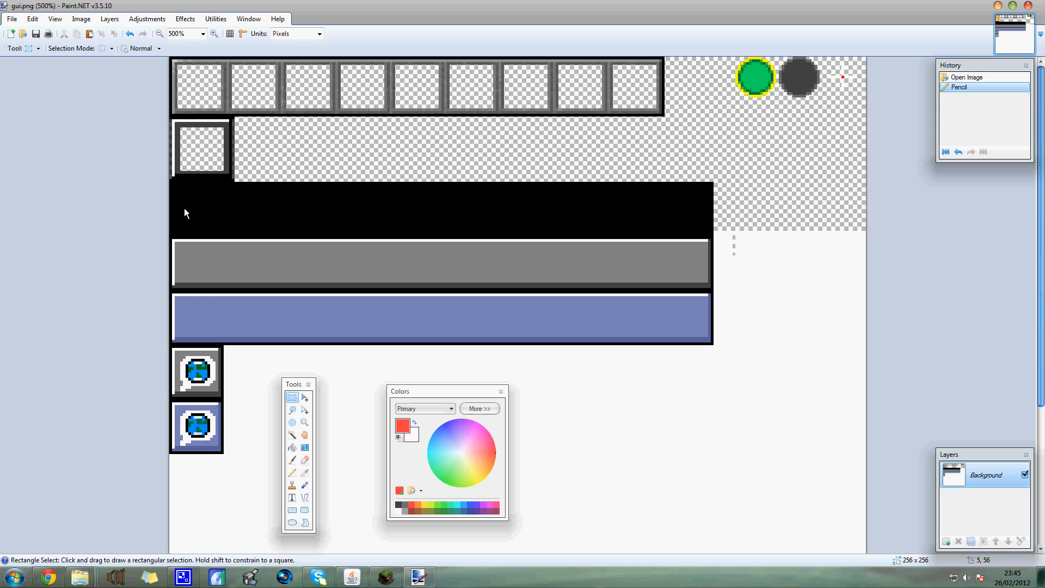
drag(175, 185, 706, 234)
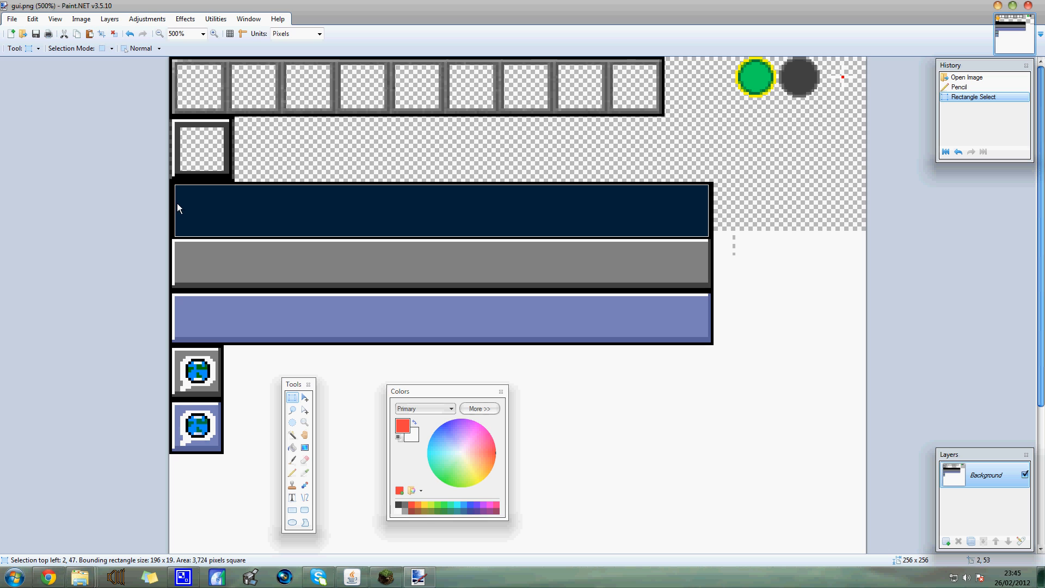
drag(178, 204, 175, 238)
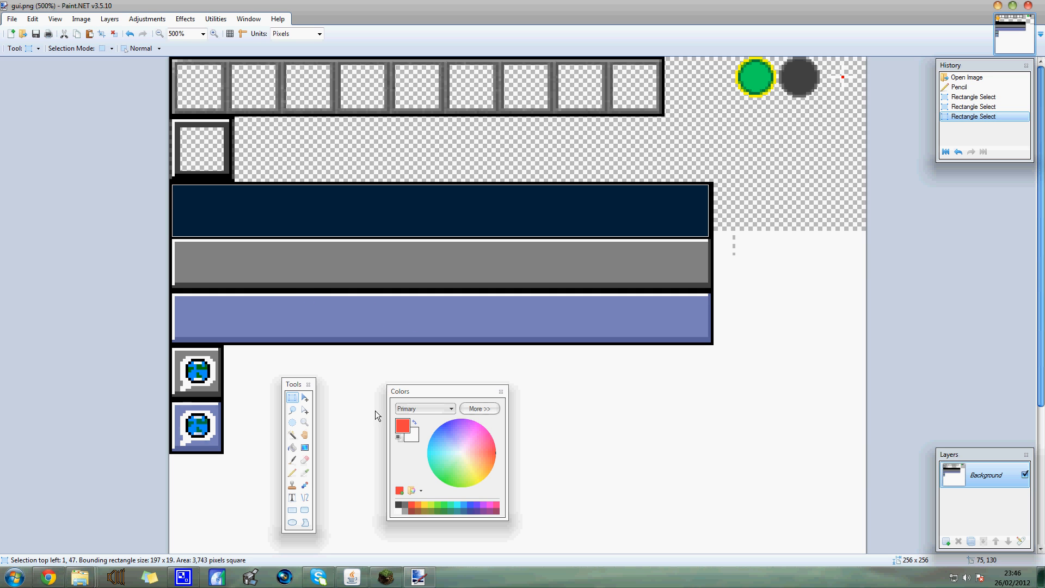
click(405, 507)
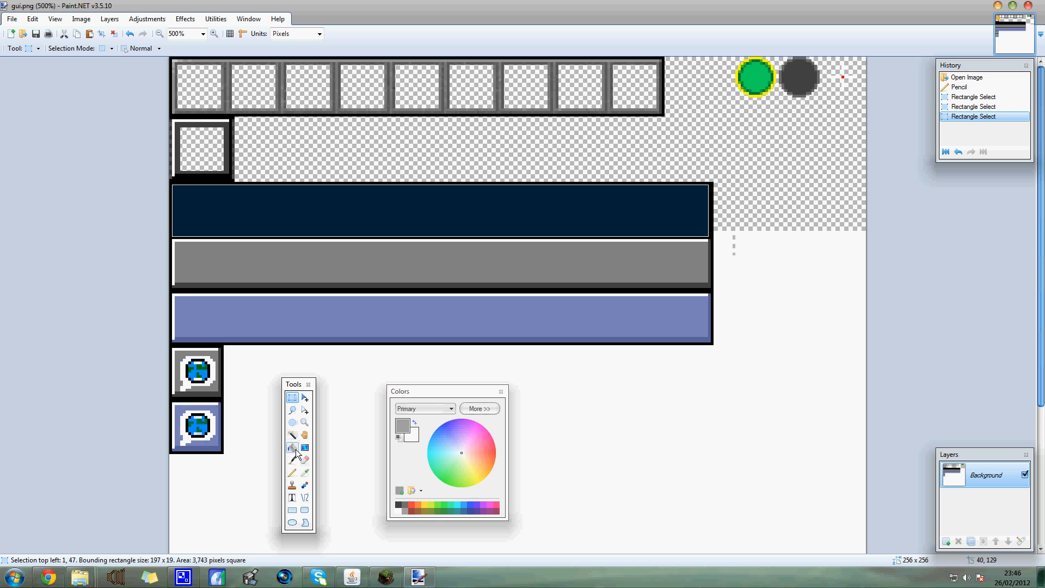
click(293, 448)
click(234, 214)
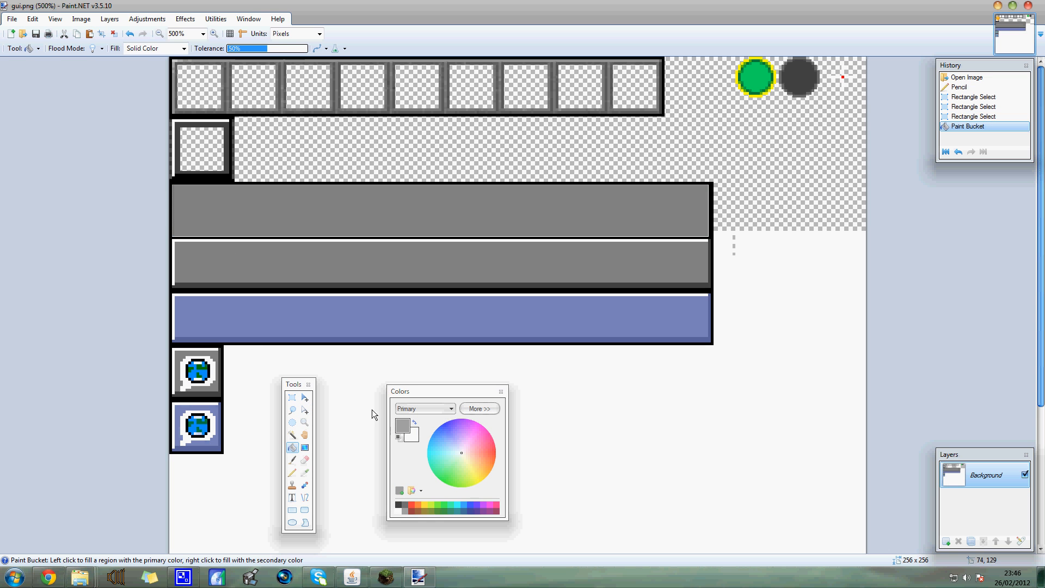
click(293, 397)
click(243, 240)
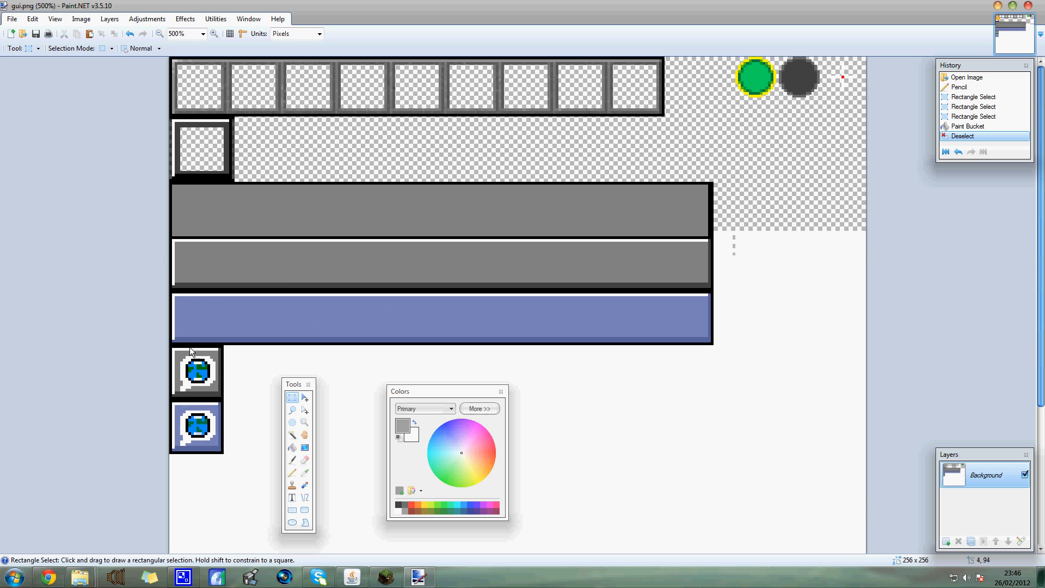
Step: Add a white one-pixel highlight along the left and top edges of the newly filled grey bar
click(398, 511)
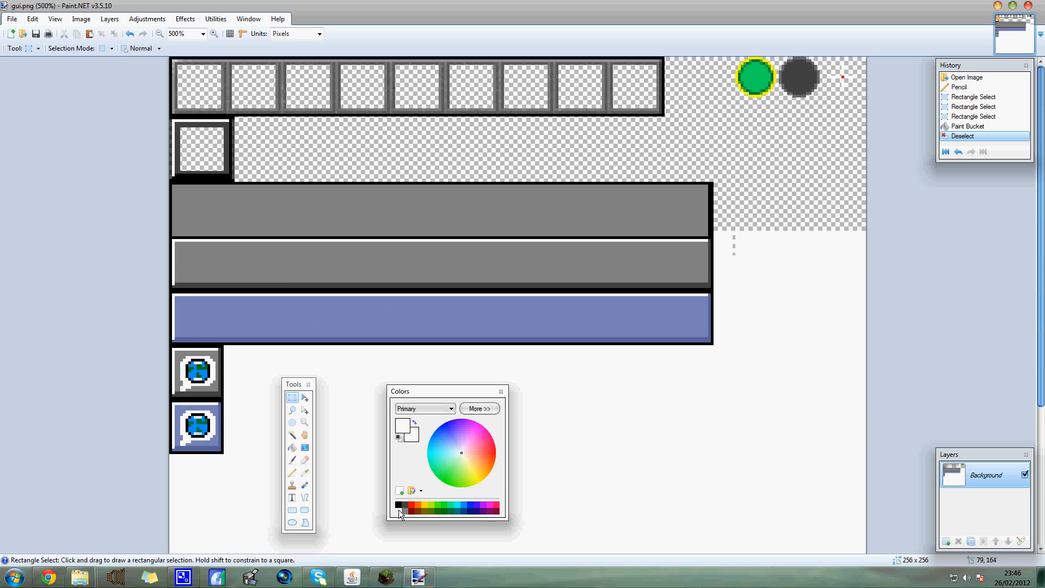
click(293, 397)
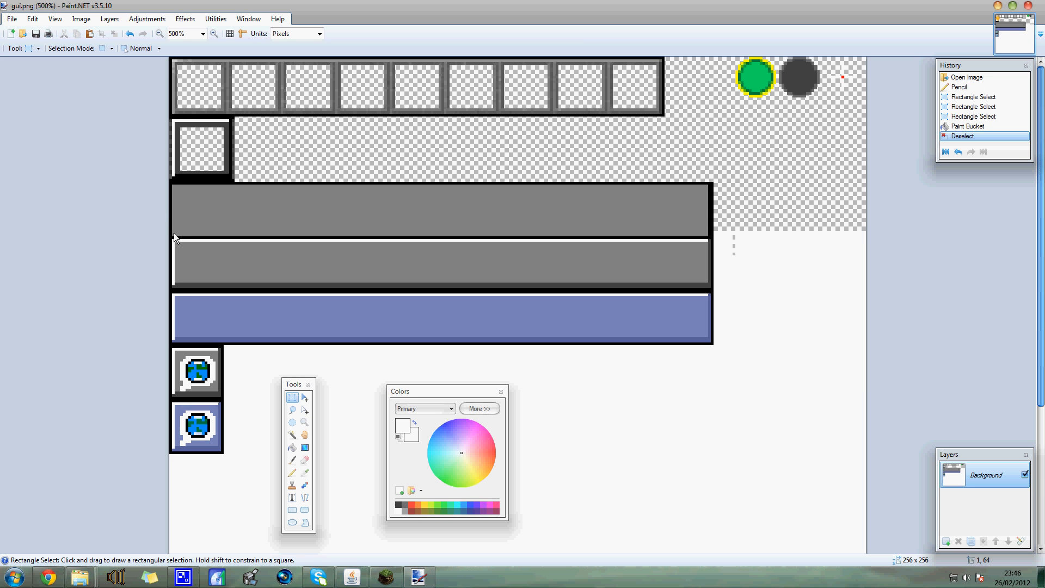
mouse_move(174, 235)
mouse_down()
mouse_move(173, 187)
mouse_move(730, 198)
mouse_move(705, 190)
mouse_up()
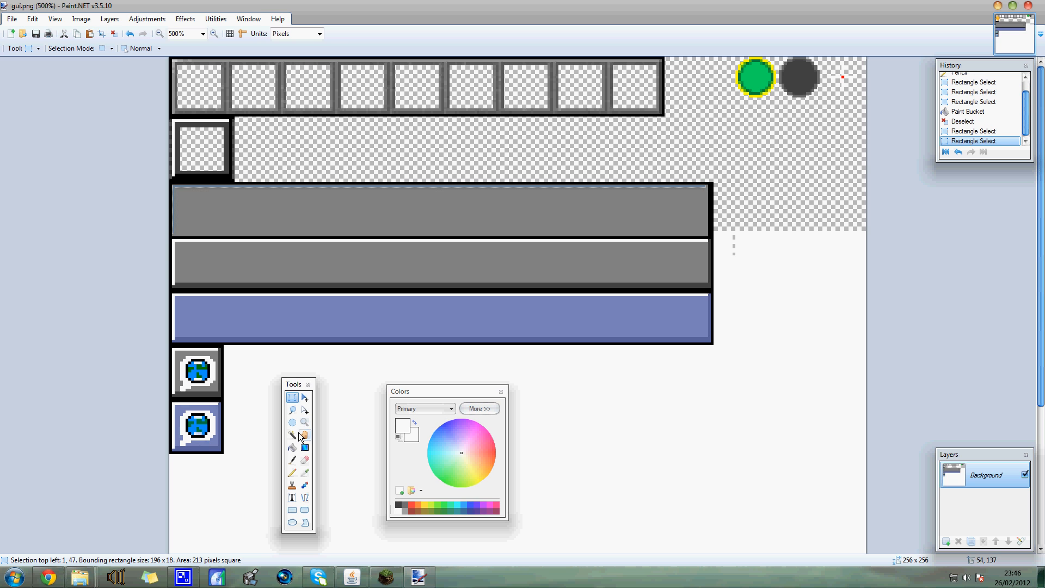
click(292, 447)
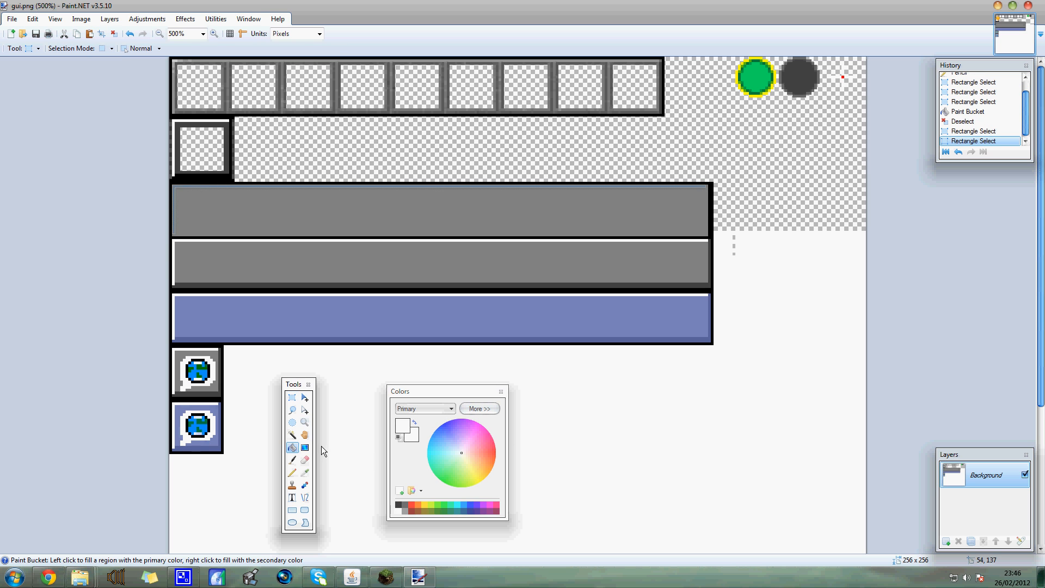
click(174, 184)
click(174, 192)
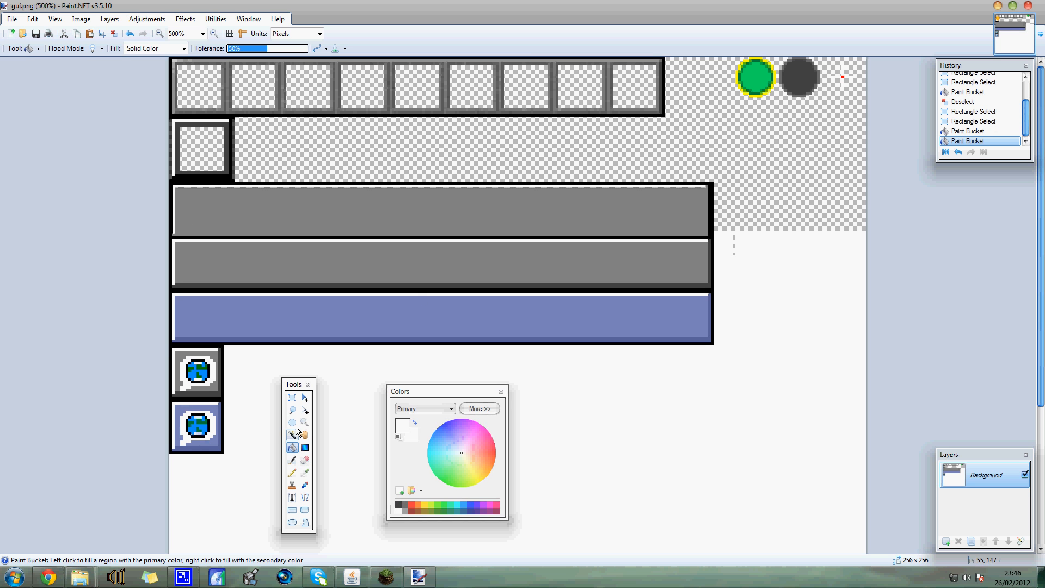
Step: Shade the upper grey bar's right and bottom edges with the dark grey sampled from the lower grey bar's bottom edge
click(292, 398)
click(305, 472)
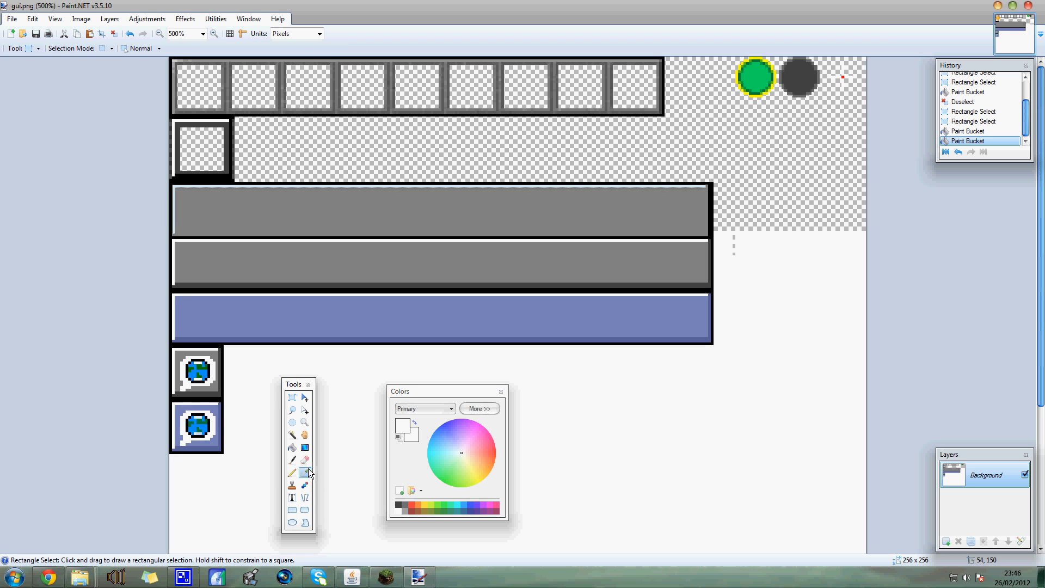
click(193, 285)
click(292, 398)
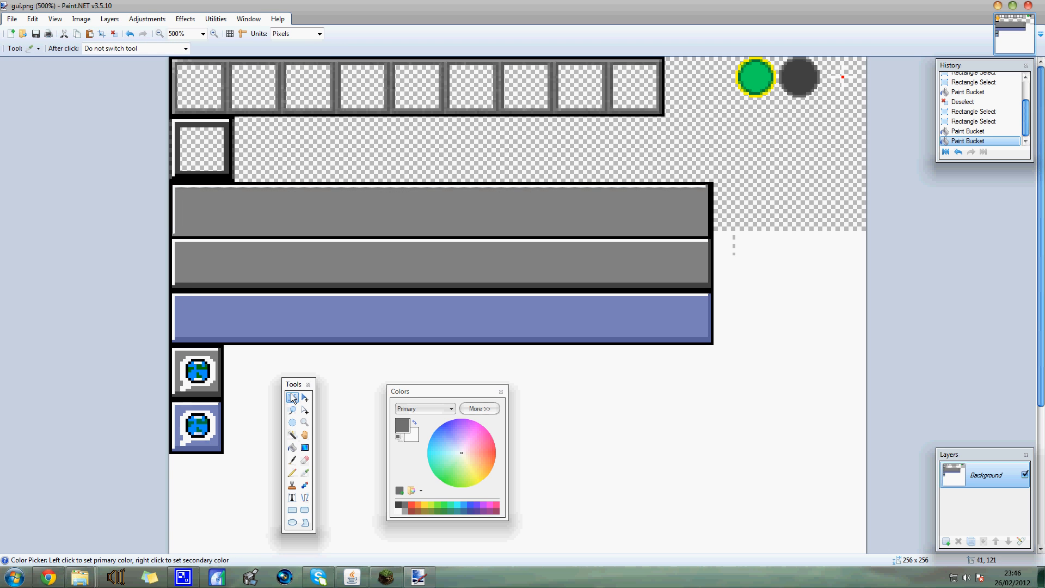
drag(173, 235, 705, 189)
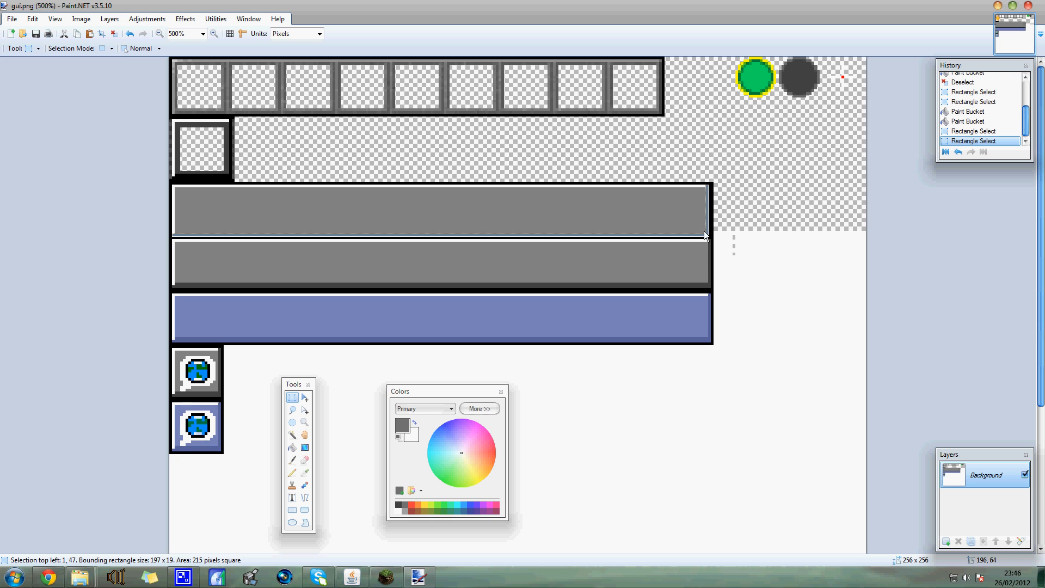
drag(706, 235, 178, 237)
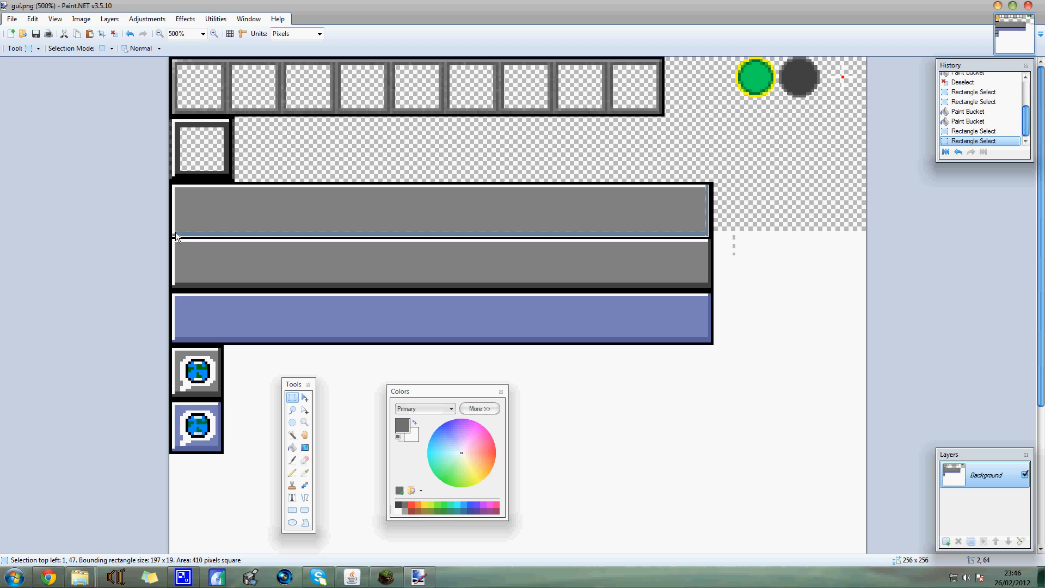
click(292, 447)
click(218, 233)
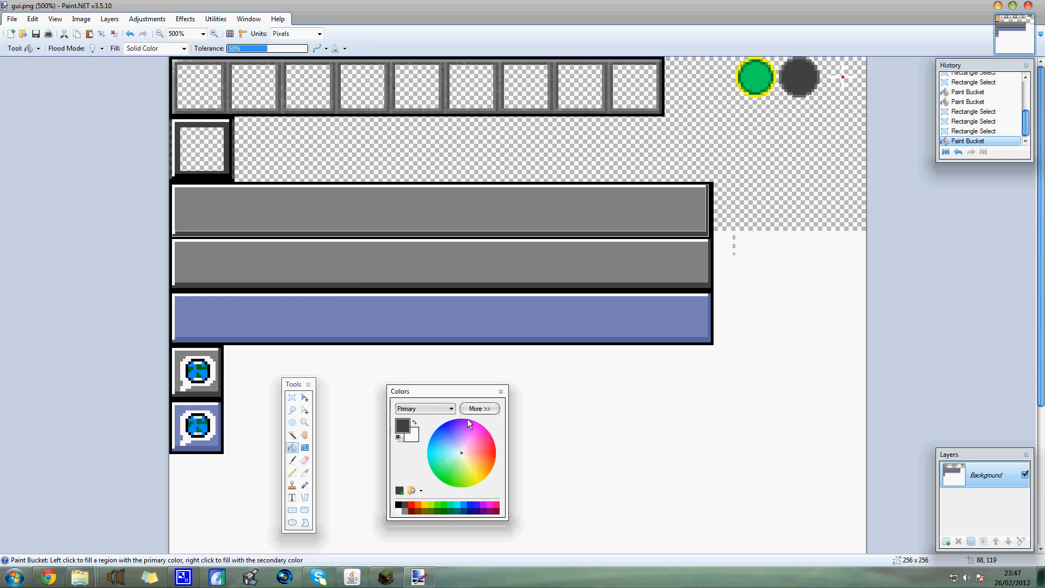
Step: Move the Colors and Tools windows away from the small globe icons and clear the selection on the bar
drag(466, 391, 607, 374)
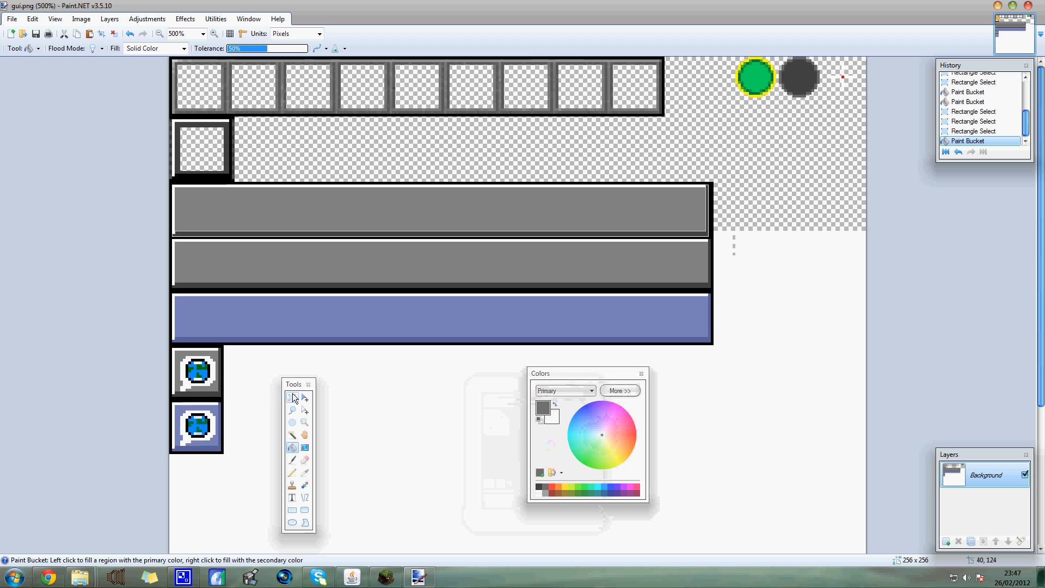
drag(289, 385, 342, 372)
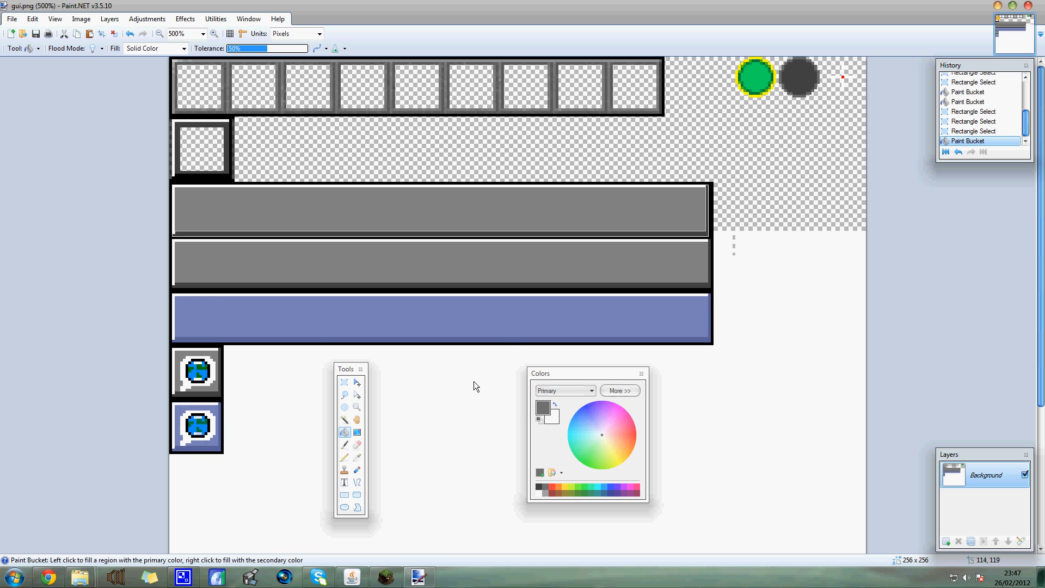
click(344, 381)
click(266, 233)
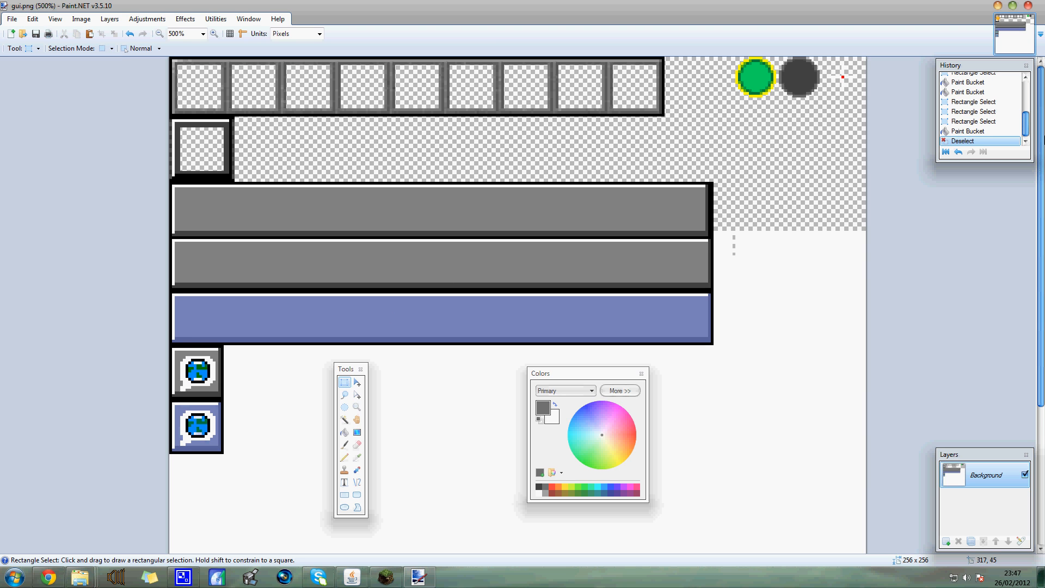
Step: Add a white one-pixel highlight along the top and left edges of the hotbar, spanning 179 x 19 pixels
scroll(920, 206, down, 2)
scroll(980, 163, up, 2)
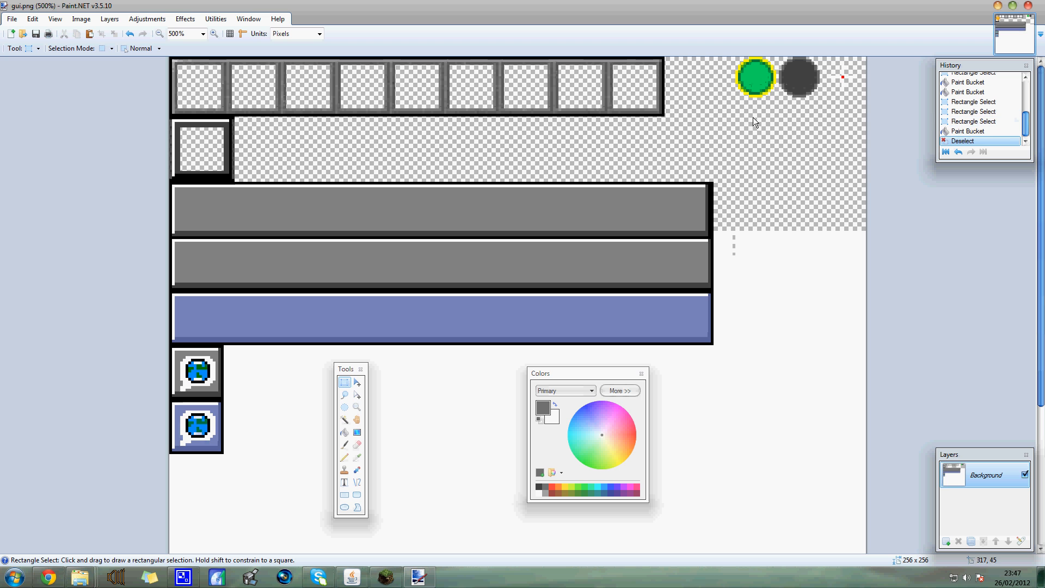
click(357, 407)
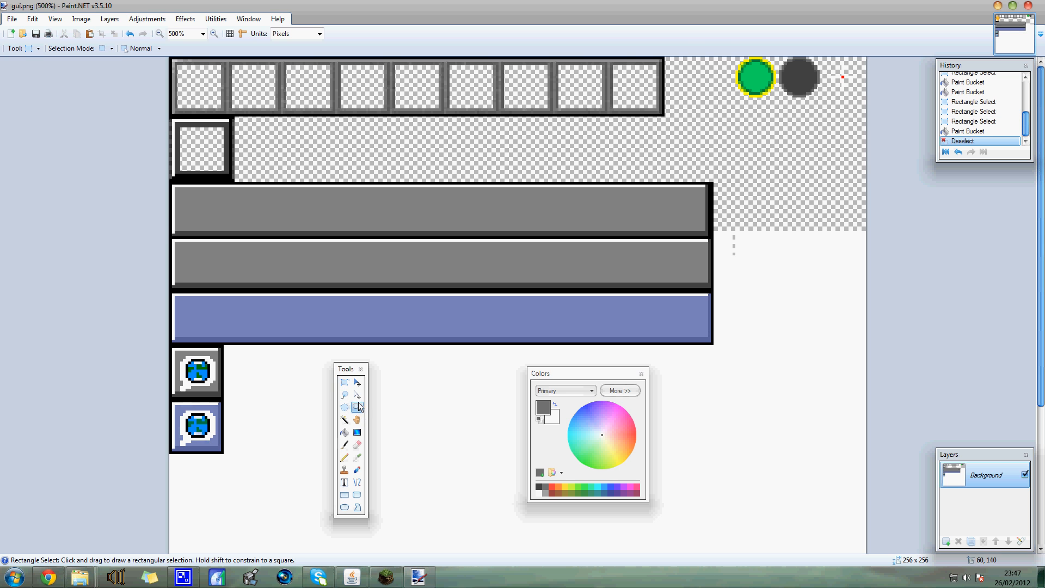
click(247, 115)
click(246, 155)
click(215, 158)
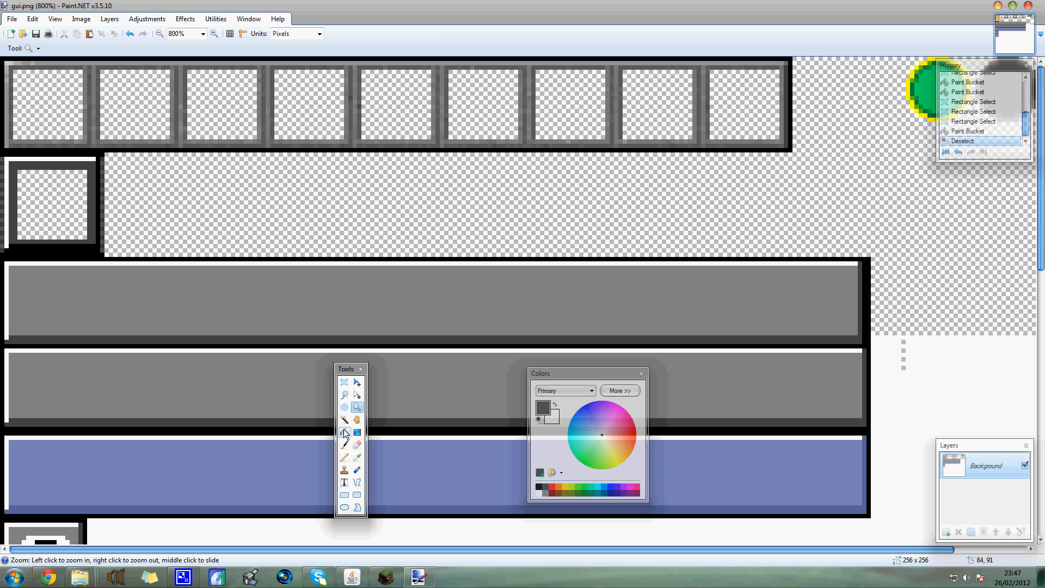
click(345, 383)
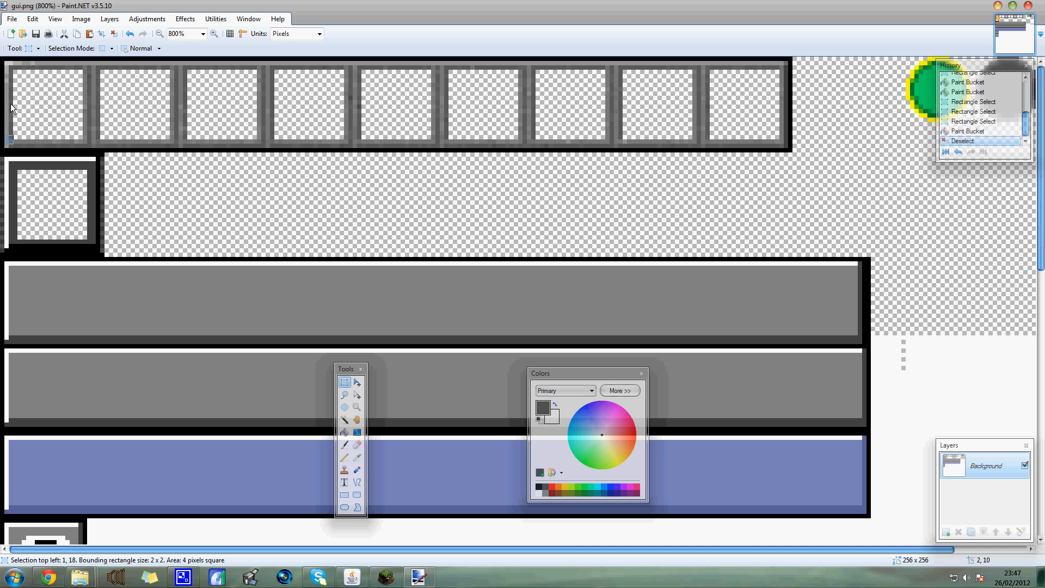
drag(7, 127, 783, 62)
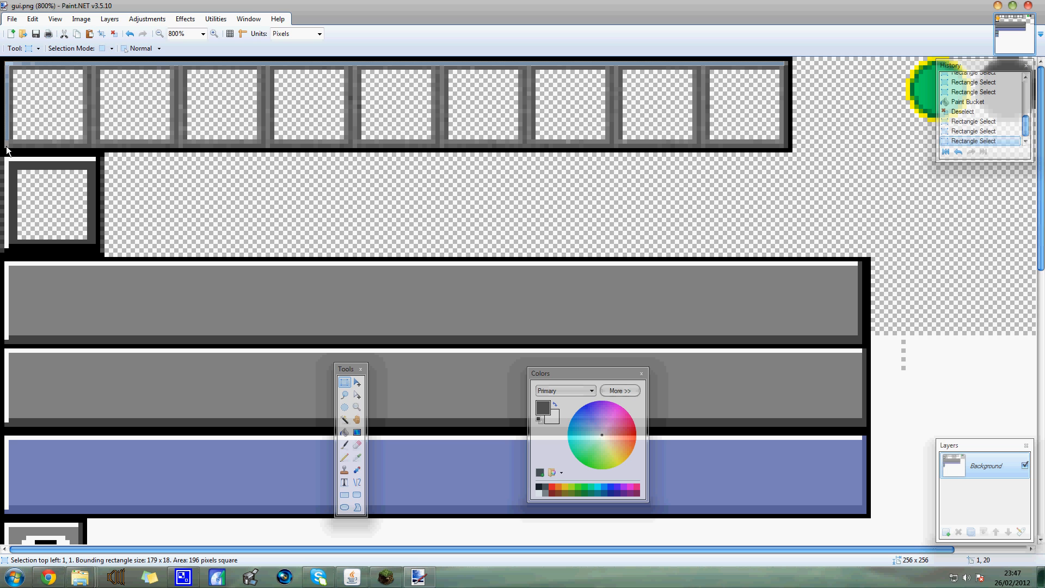
drag(7, 151, 17, 150)
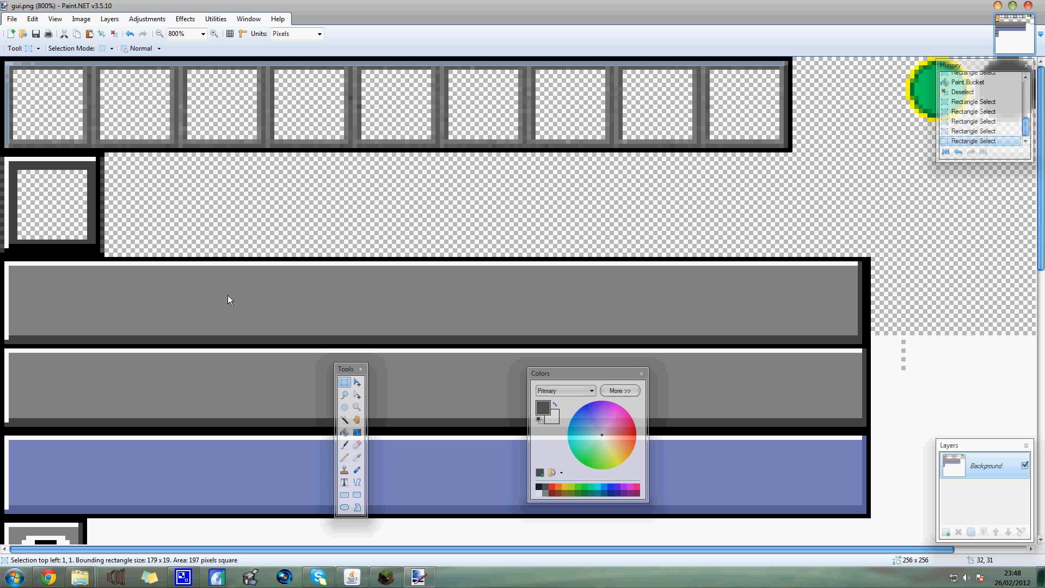
click(539, 493)
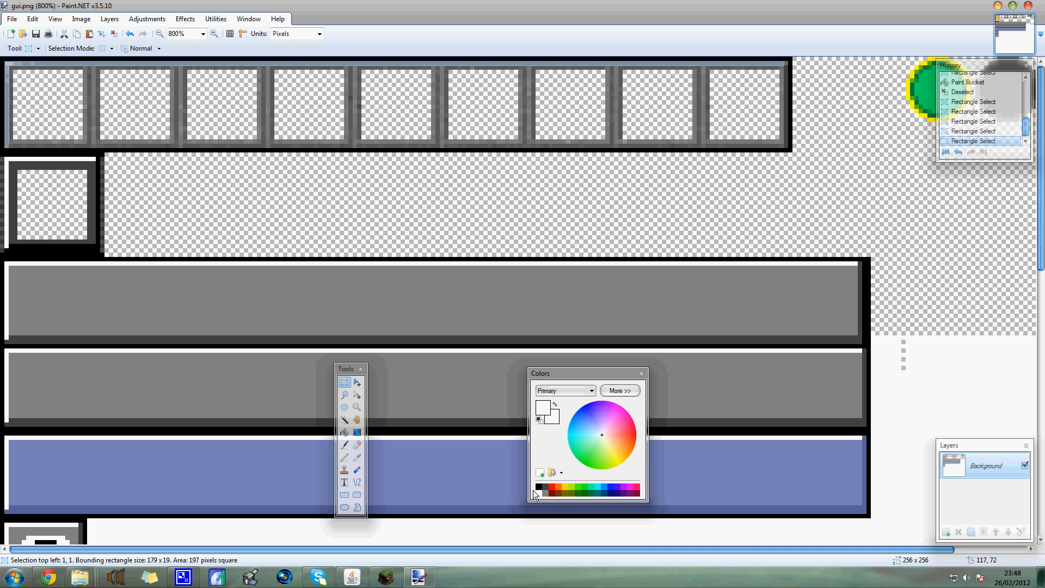
click(345, 432)
click(8, 103)
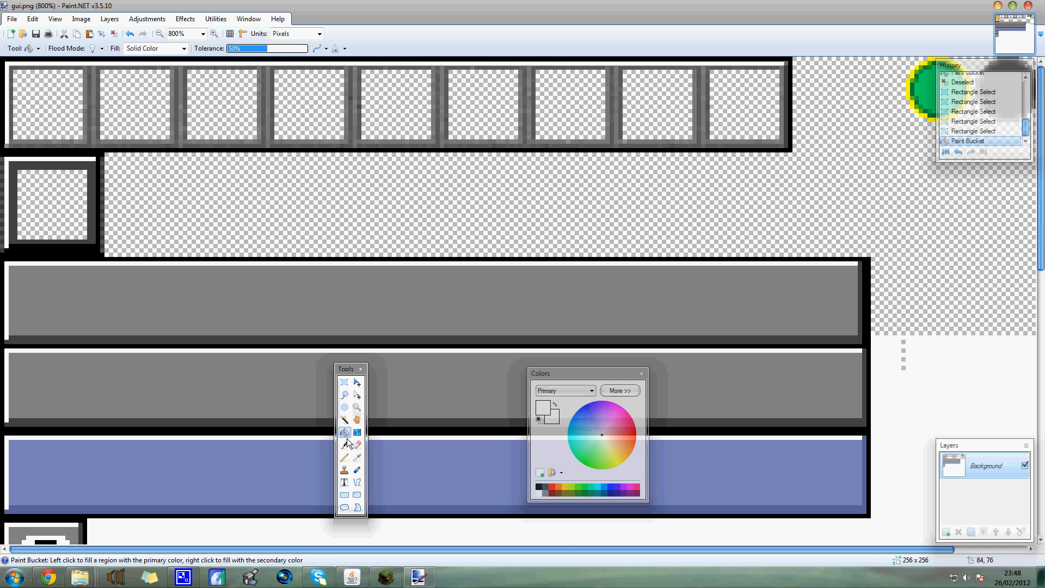
Step: Set the primary colour to grey and select the hotbar's inner border plus the two dividers nearest its right end
click(546, 493)
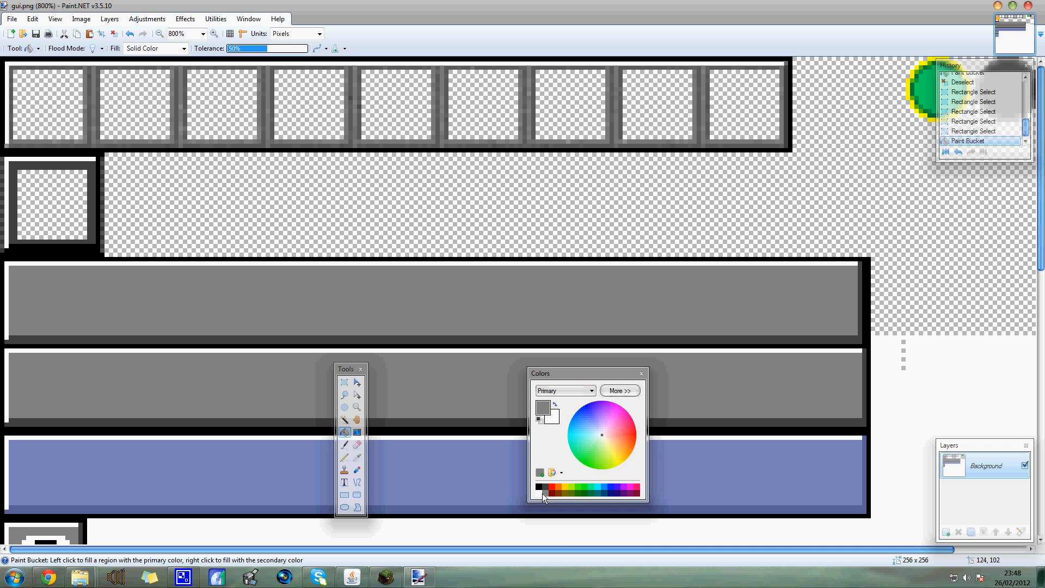
click(345, 382)
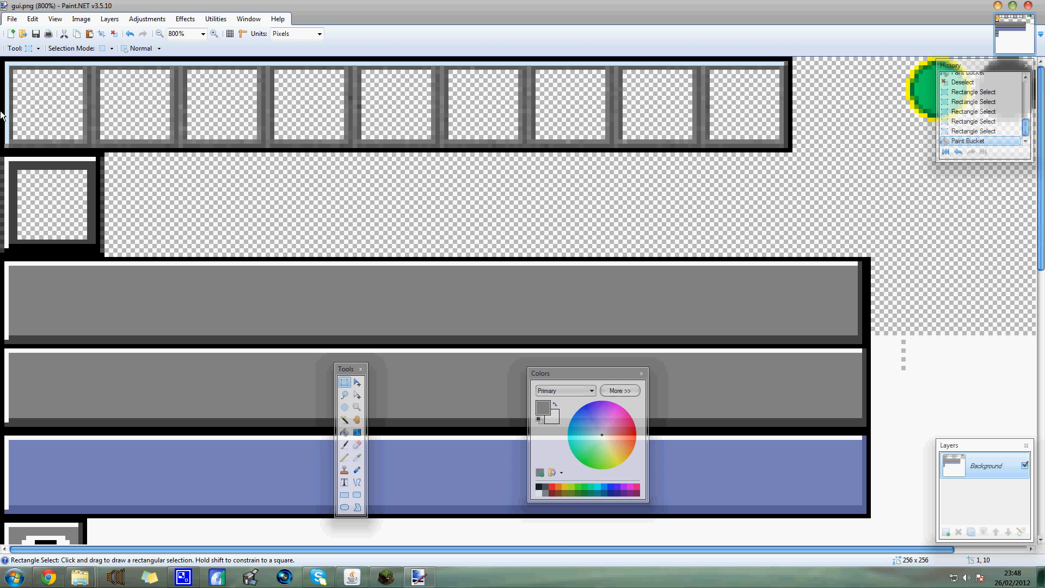
mouse_move(14, 148)
mouse_down()
mouse_move(14, 68)
mouse_move(776, 63)
mouse_move(781, 141)
mouse_up()
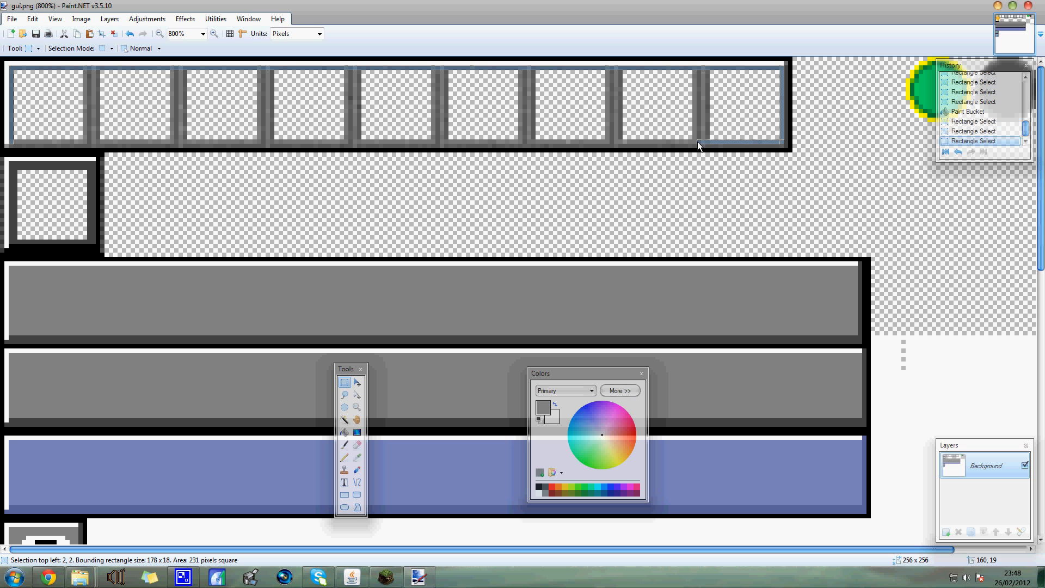
drag(705, 141, 704, 141)
drag(703, 76, 704, 70)
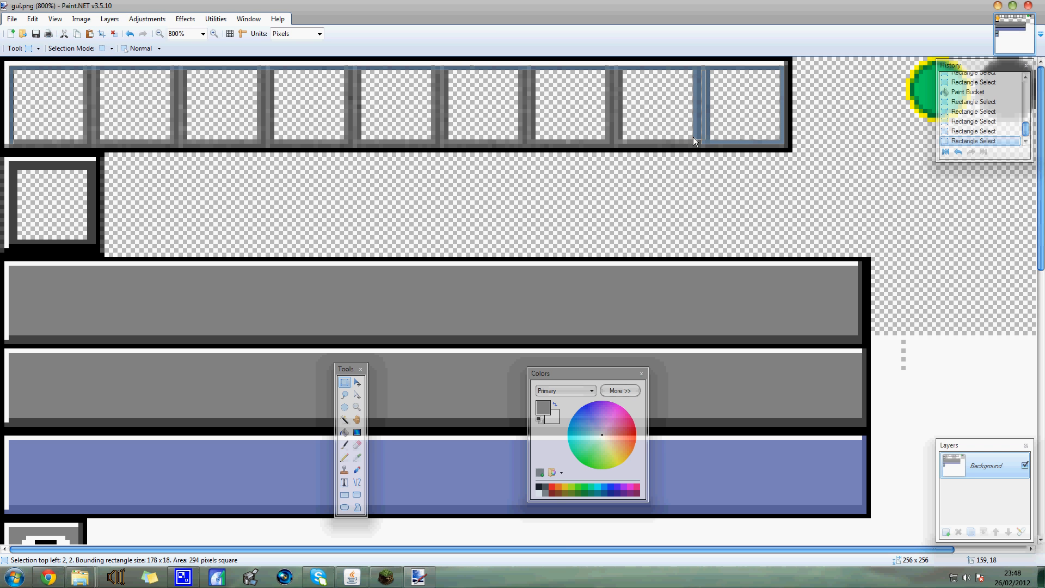
drag(693, 141, 694, 141)
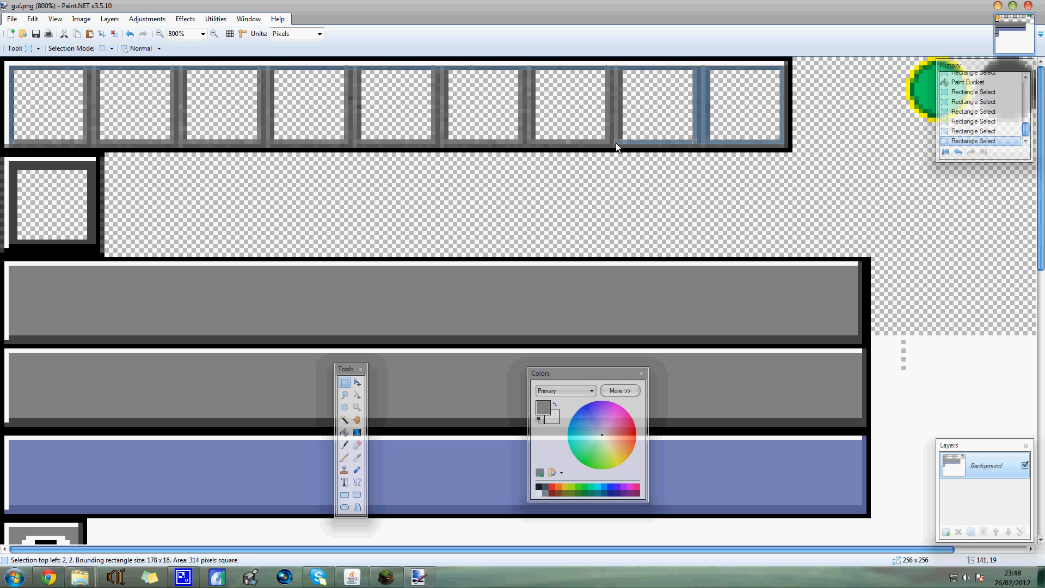
drag(609, 143, 613, 123)
drag(613, 77, 618, 73)
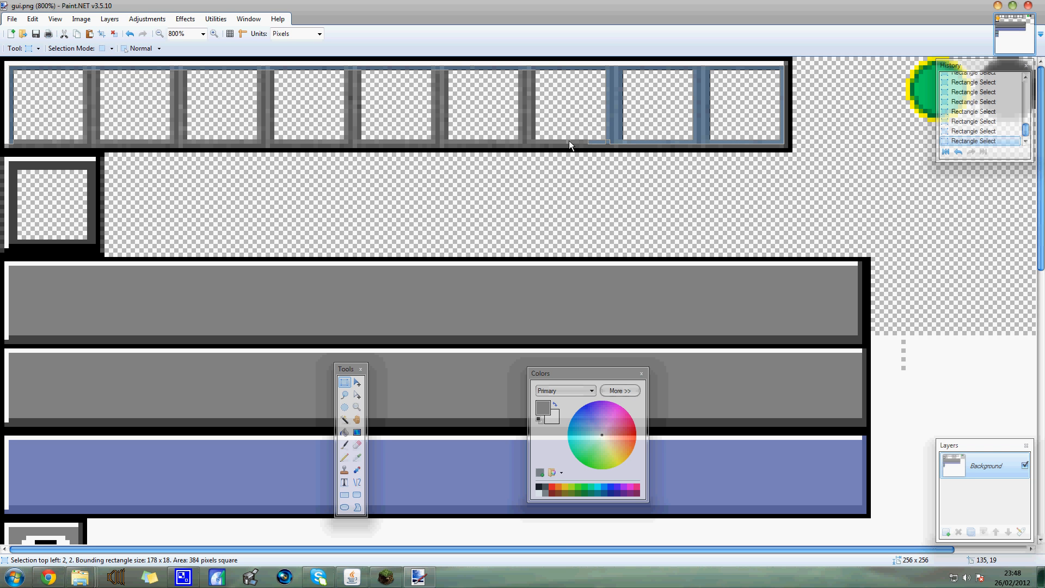
Step: Add the remaining six slot dividers and the rest of the inner bottom border to the hotbar selection
drag(569, 140, 531, 71)
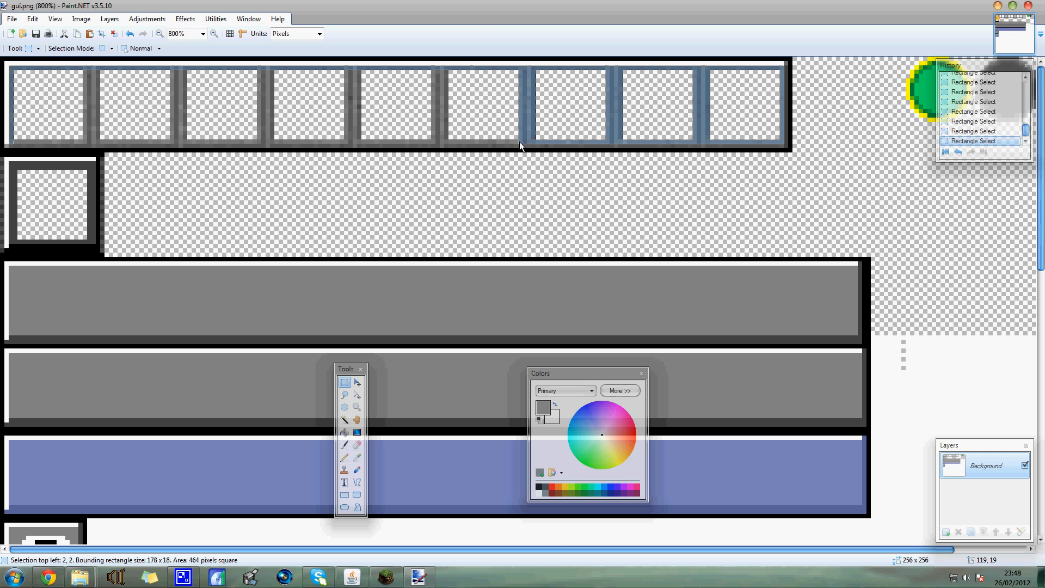
drag(520, 139, 445, 71)
drag(433, 142, 358, 72)
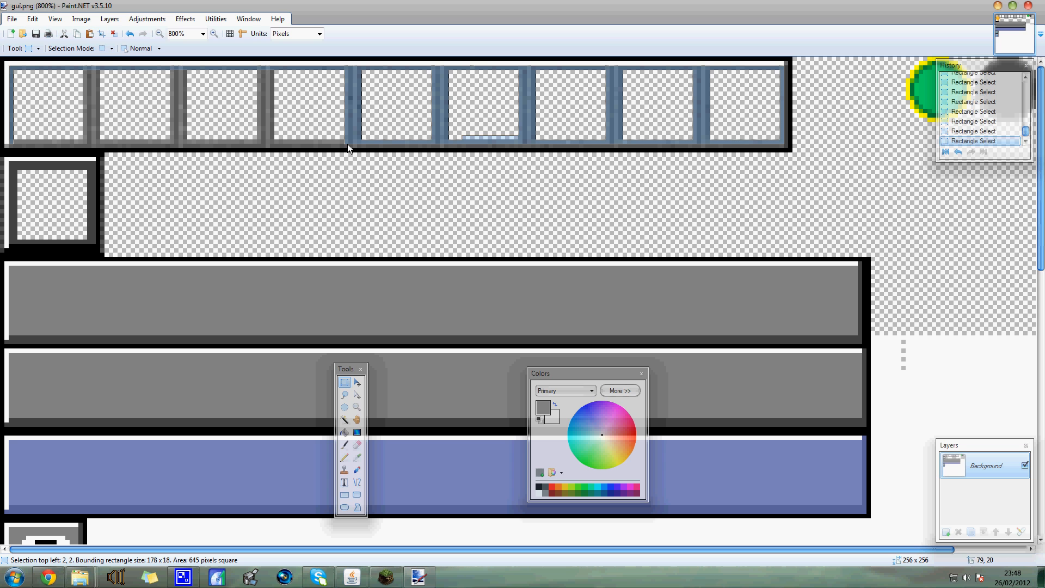
drag(347, 143, 311, 140)
key(ctrl+z)
drag(345, 142, 271, 71)
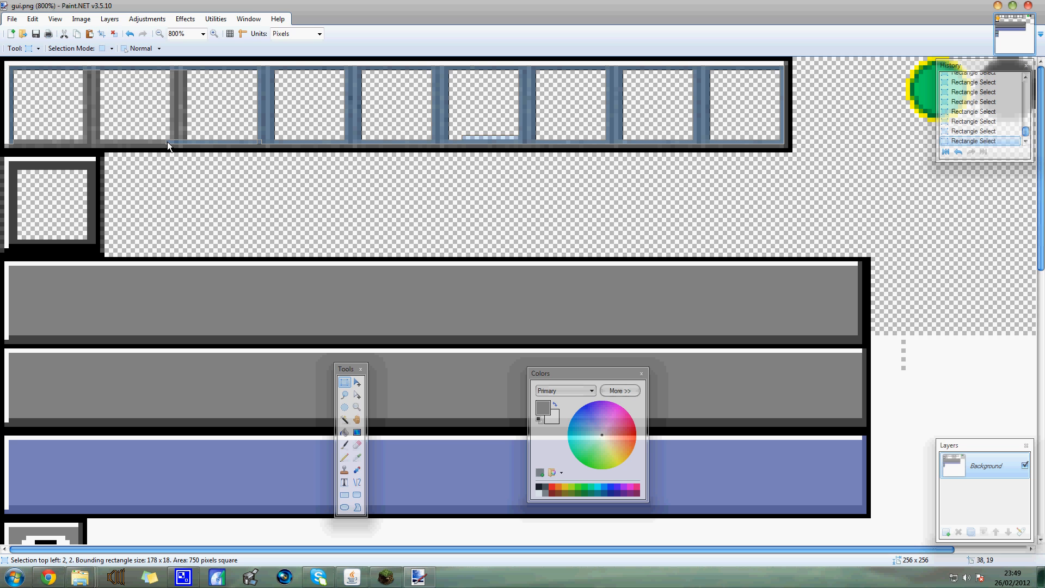
drag(177, 79, 184, 70)
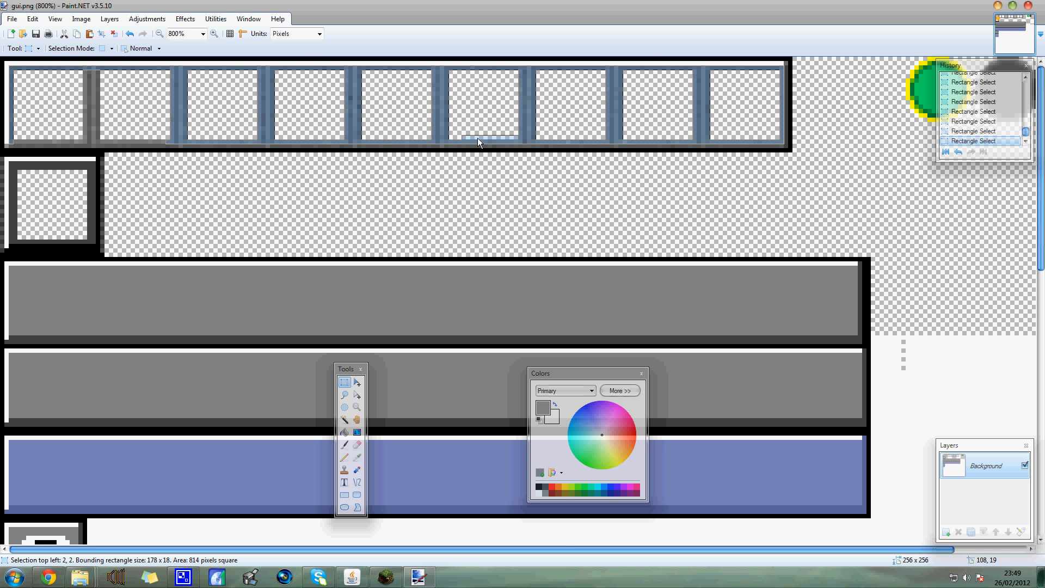
drag(169, 143, 96, 68)
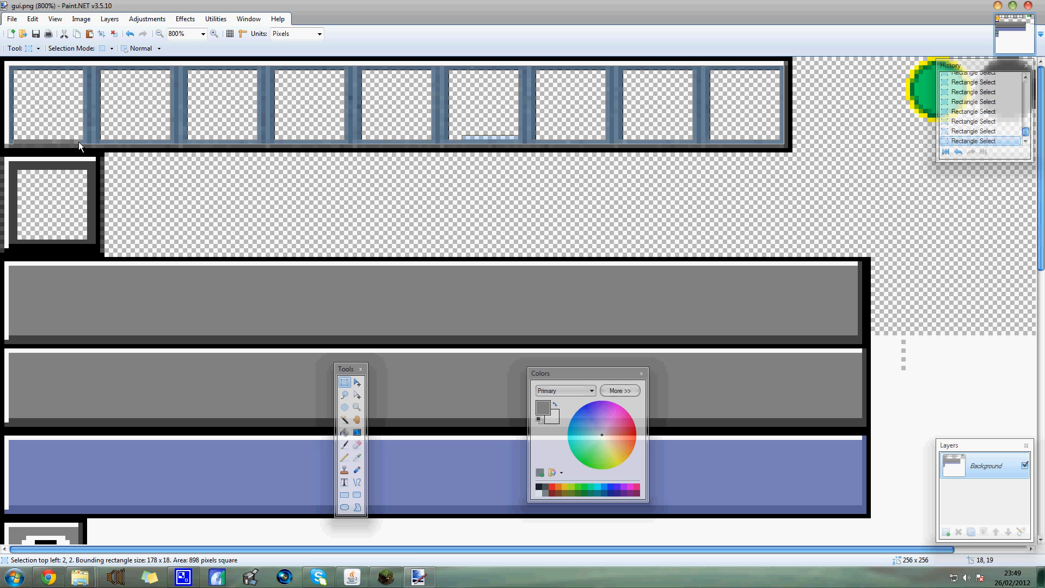
drag(79, 141, 13, 142)
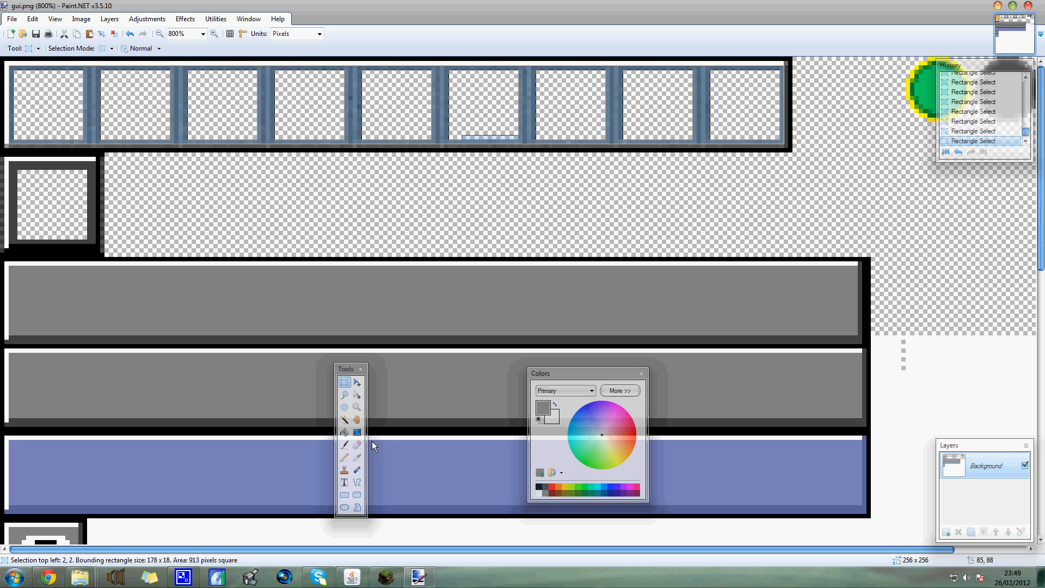
Step: Fill the selected hotbar borders and dividers with grey using the Paint Bucket, and deselect them
click(344, 432)
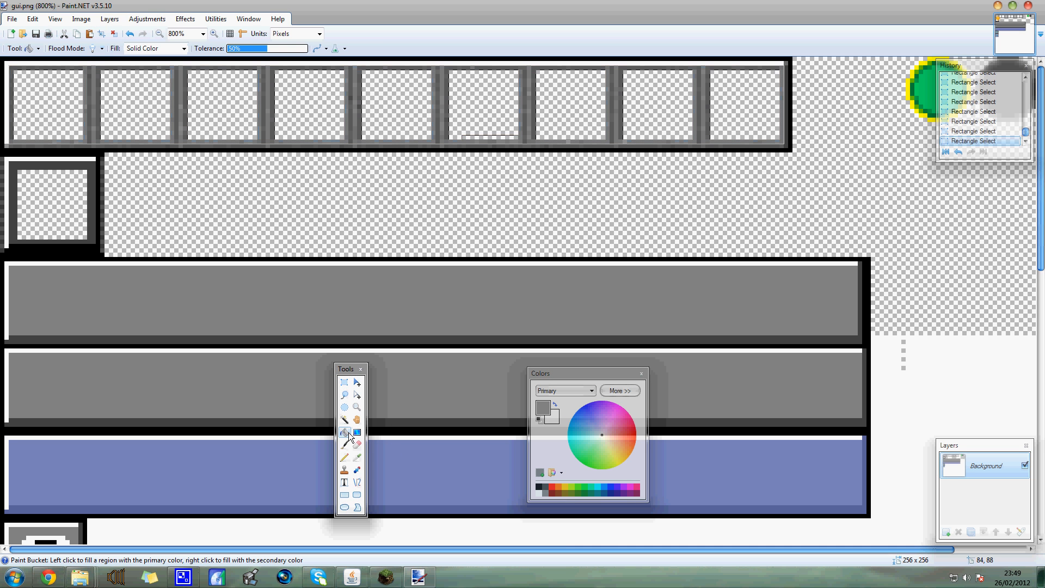
click(267, 132)
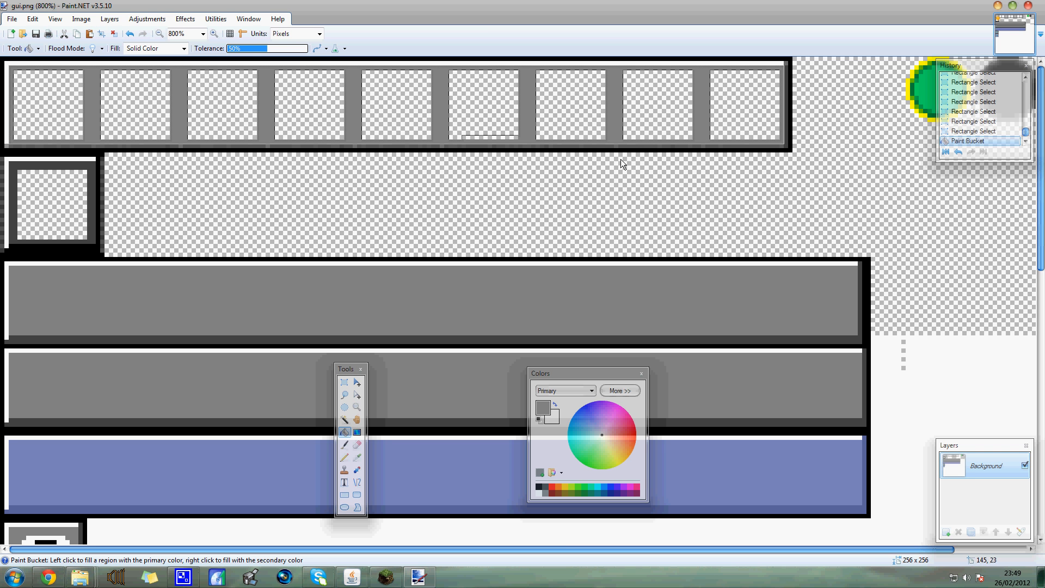
click(344, 382)
click(437, 135)
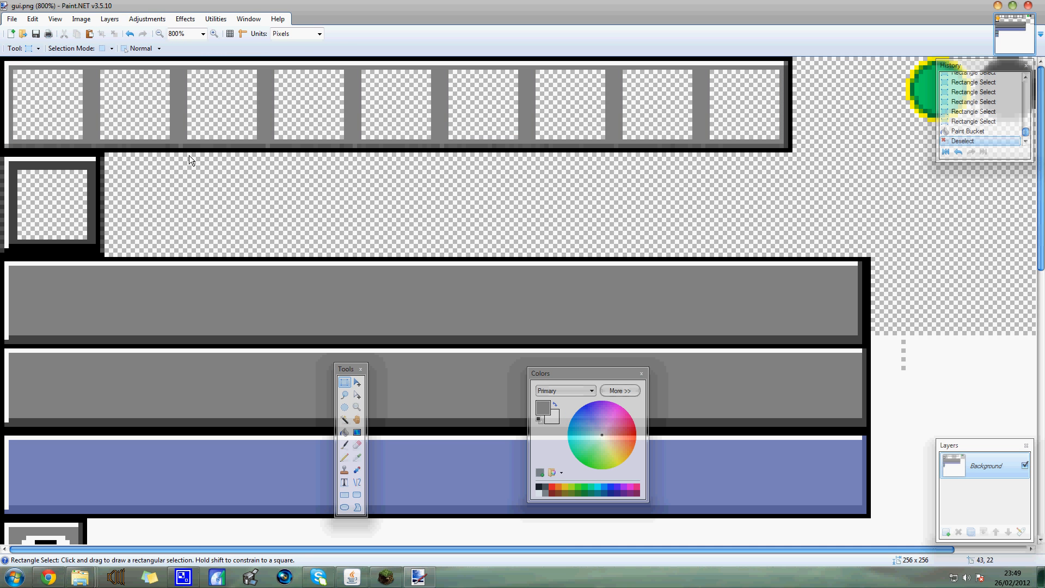
Step: Shade the hotbar's bottom and right edges with a dark grey one-pixel line, spanning 180 x 20 pixels, and deselect it
drag(7, 146, 787, 63)
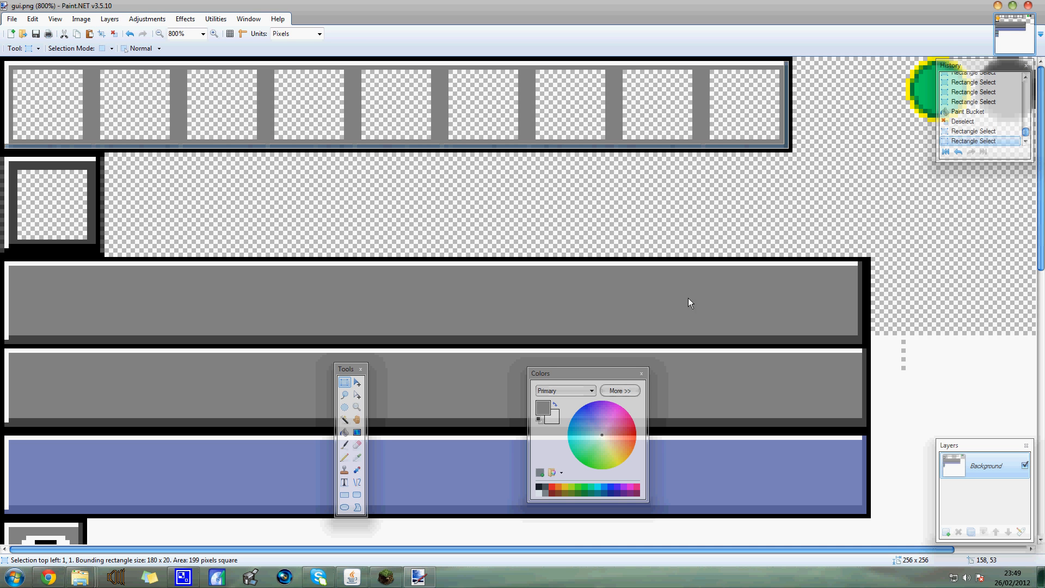
click(546, 487)
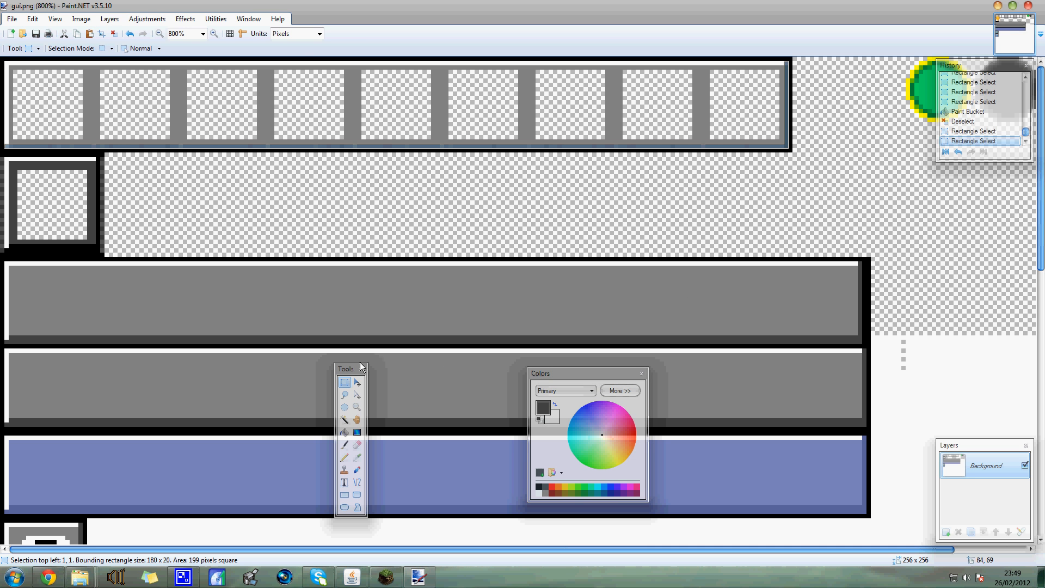
click(344, 431)
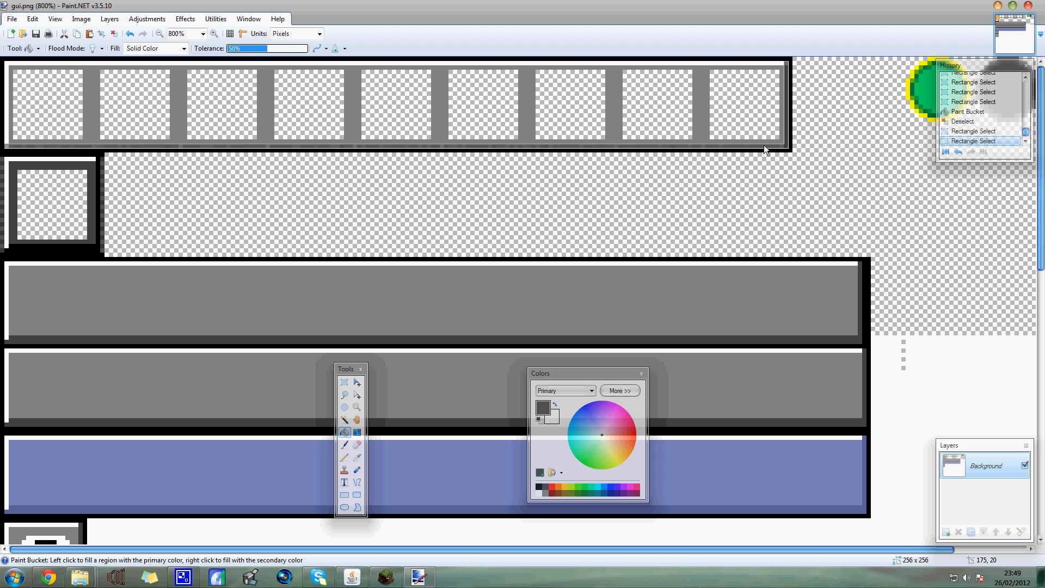
click(763, 146)
click(344, 382)
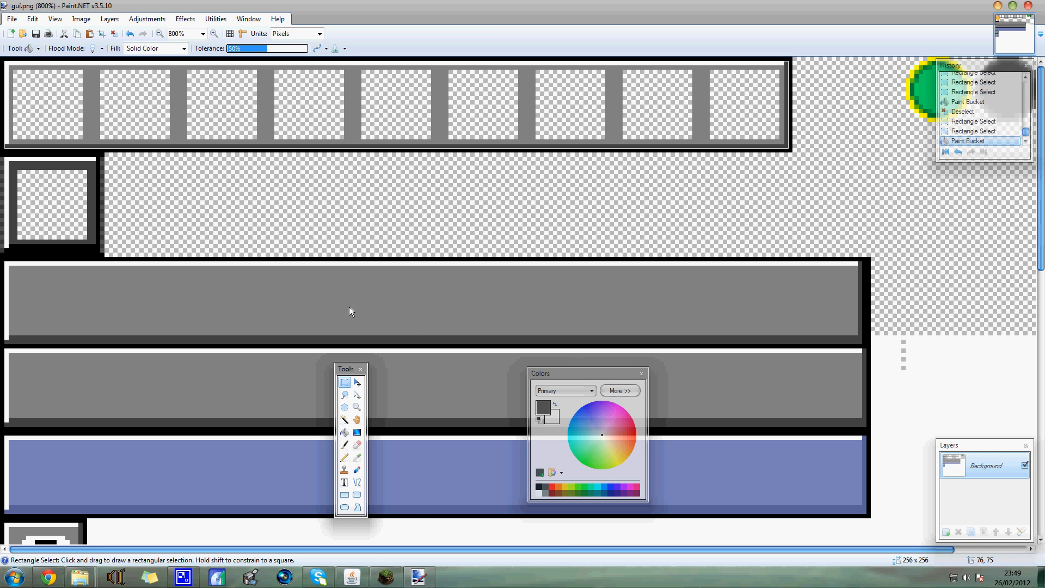
click(355, 138)
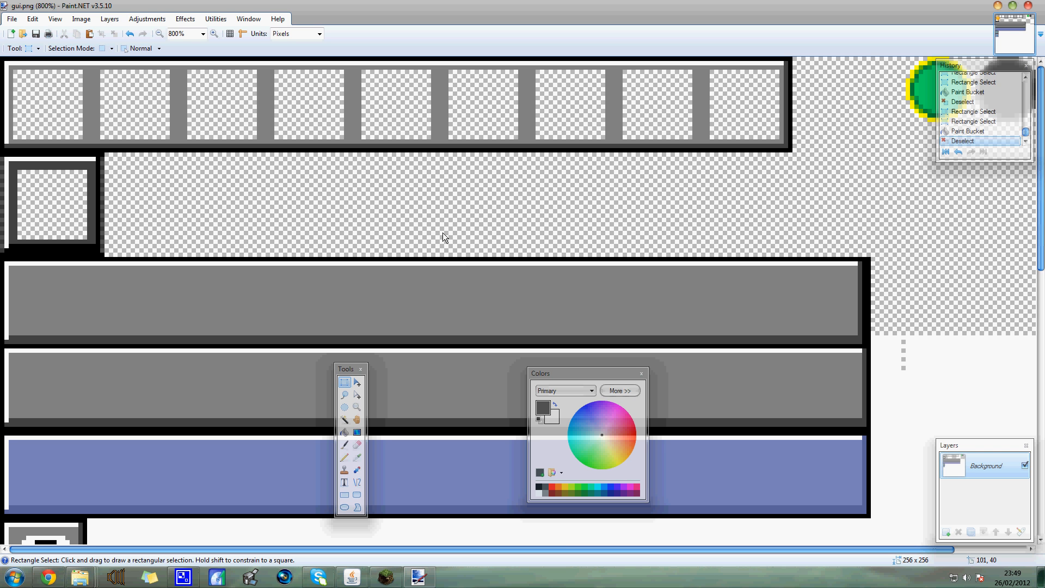
Step: Move the History window clear of the round icons and the crosshair
drag(455, 549, 538, 550)
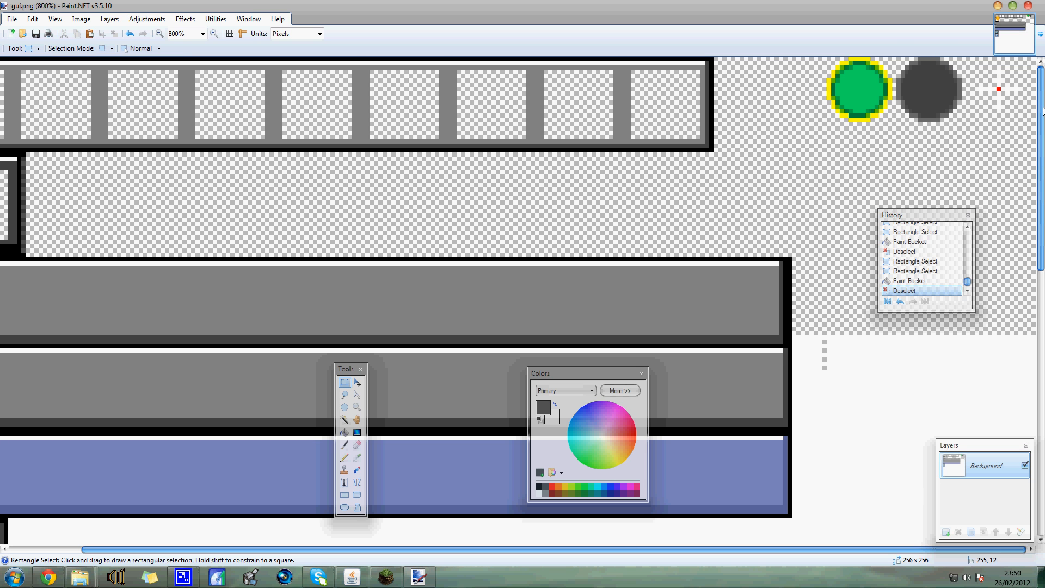
mouse_move(1042, 111)
mouse_down()
mouse_move(1042, 127)
mouse_move(1042, 111)
mouse_up()
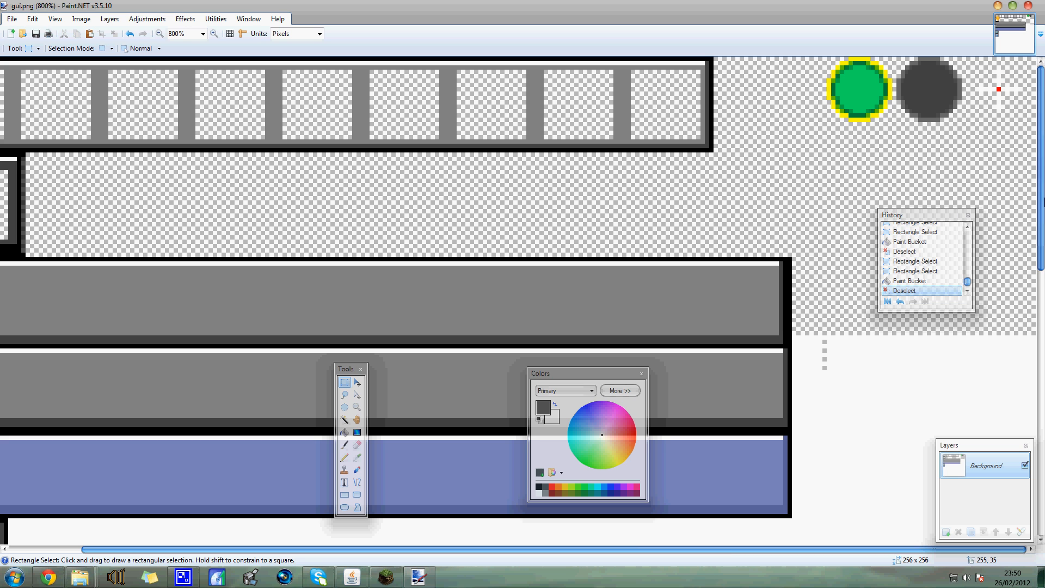
drag(584, 551, 444, 550)
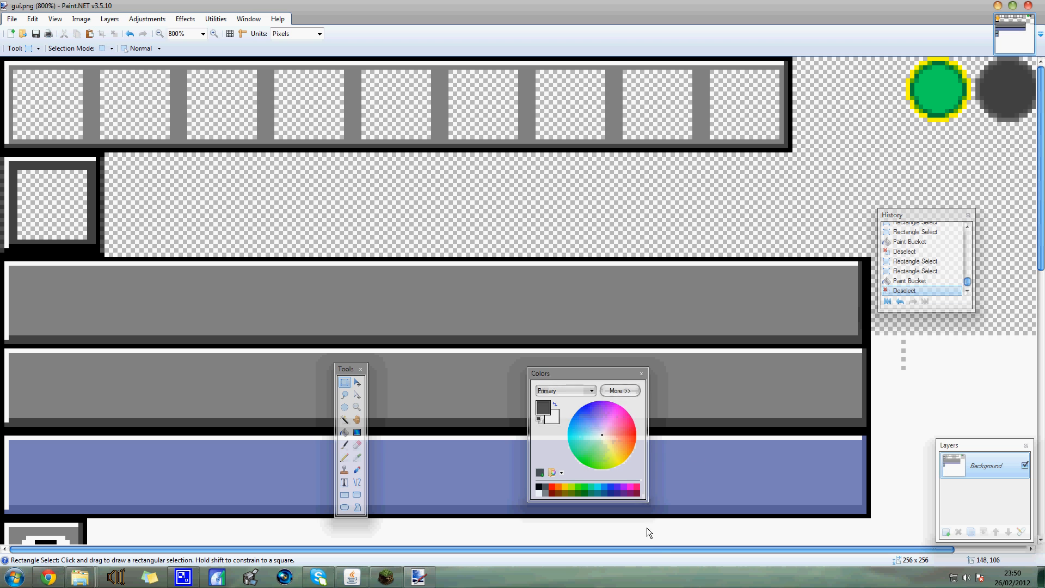
drag(652, 549, 792, 547)
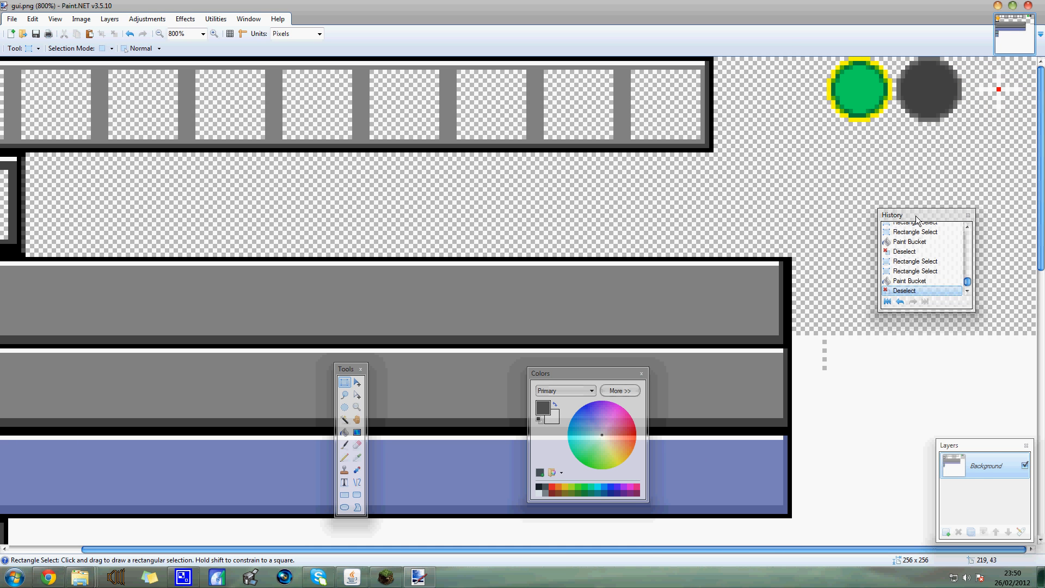
drag(916, 215, 777, 139)
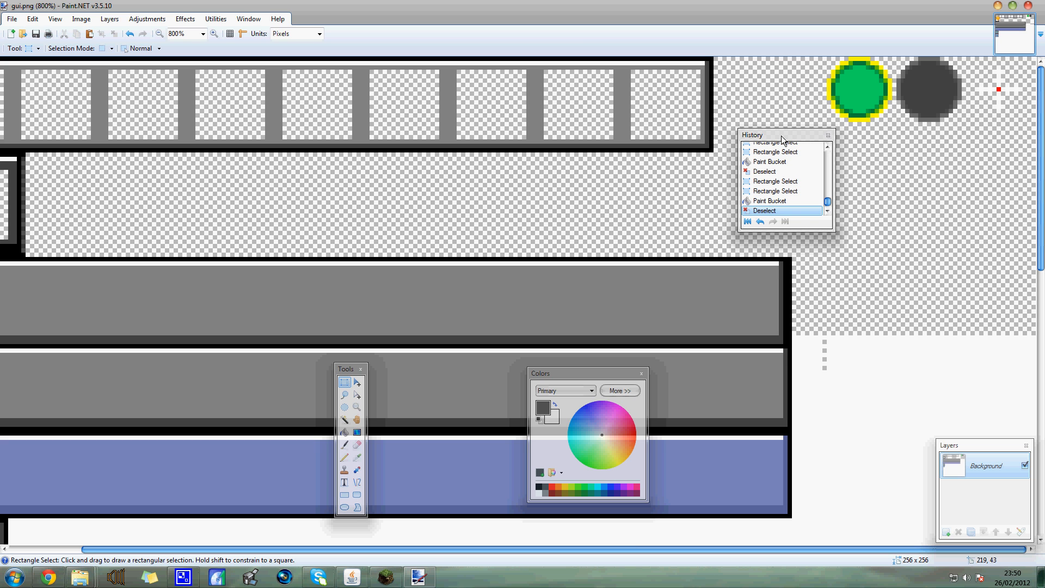
Step: Repaint the outer ring of the green round icon golden yellow with the Pencil tool, undoing any misplaced pixel
click(570, 487)
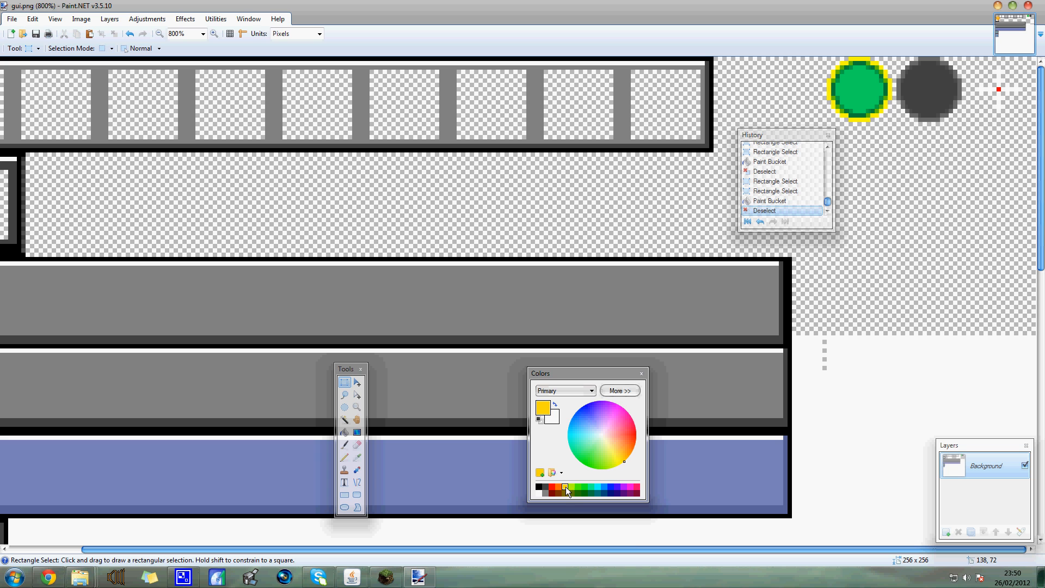
click(571, 487)
key(p)
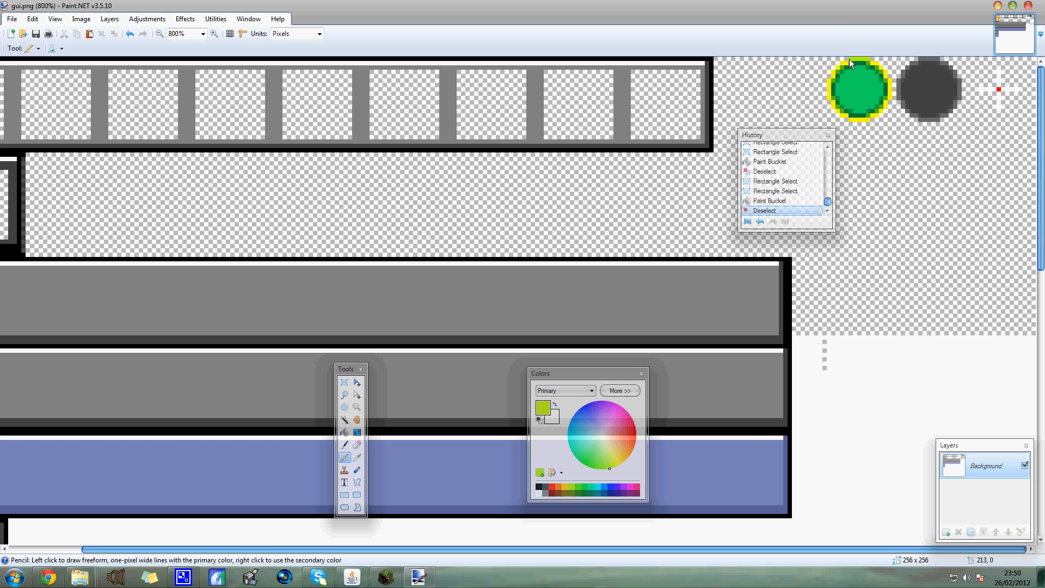
click(850, 58)
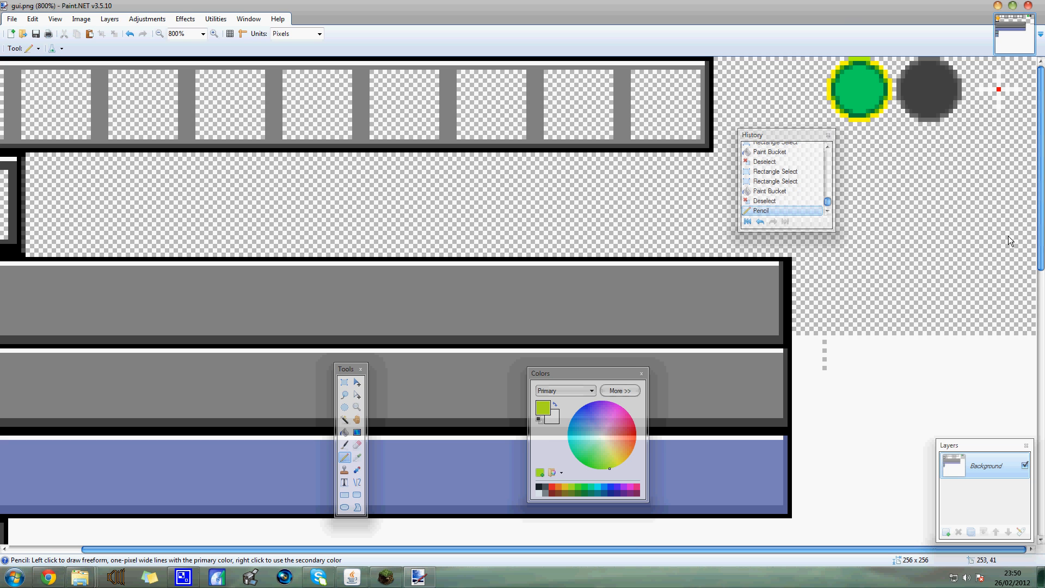
click(565, 486)
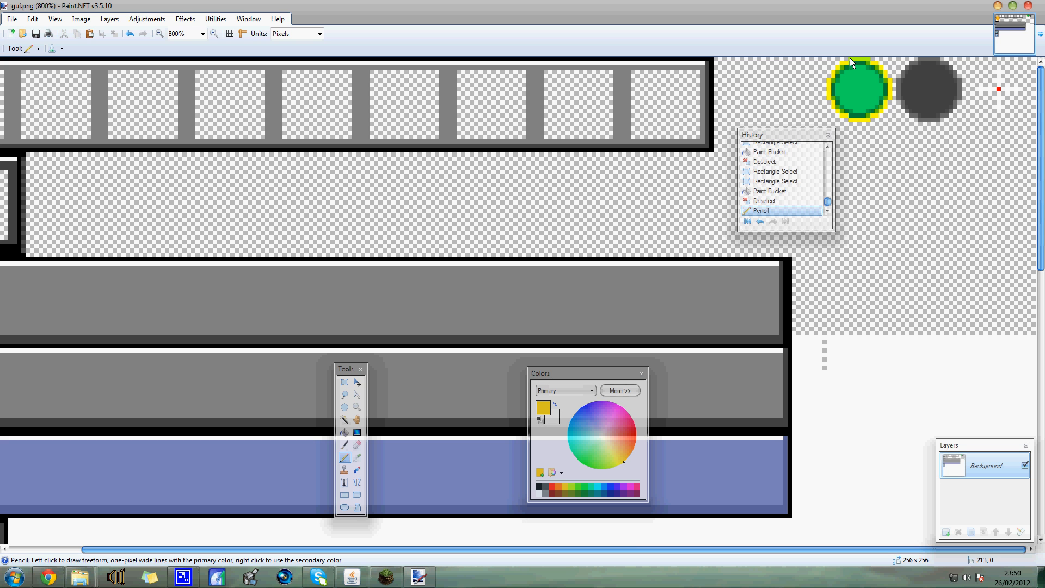
drag(841, 64, 830, 81)
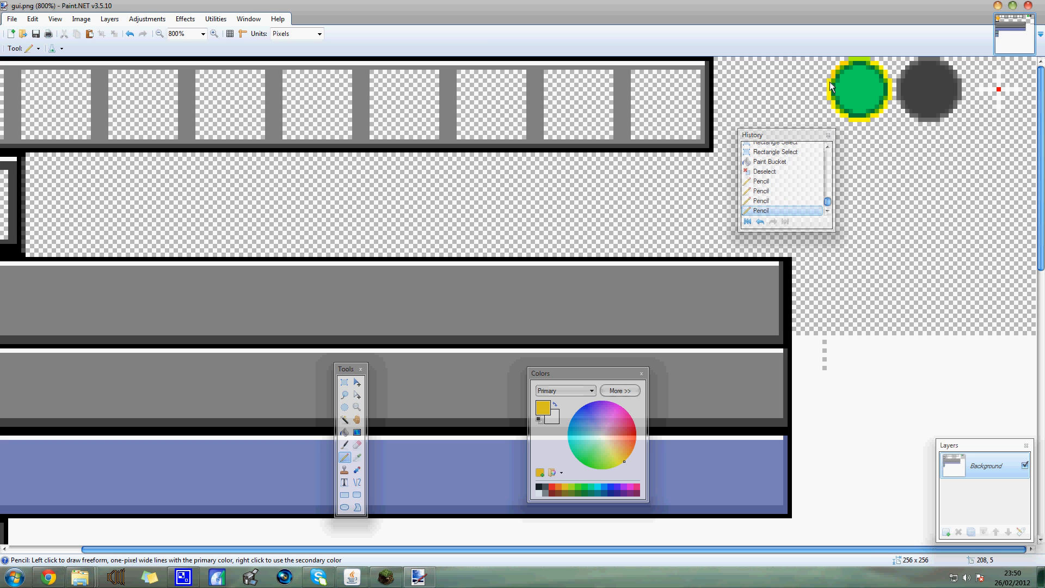
click(830, 104)
click(833, 105)
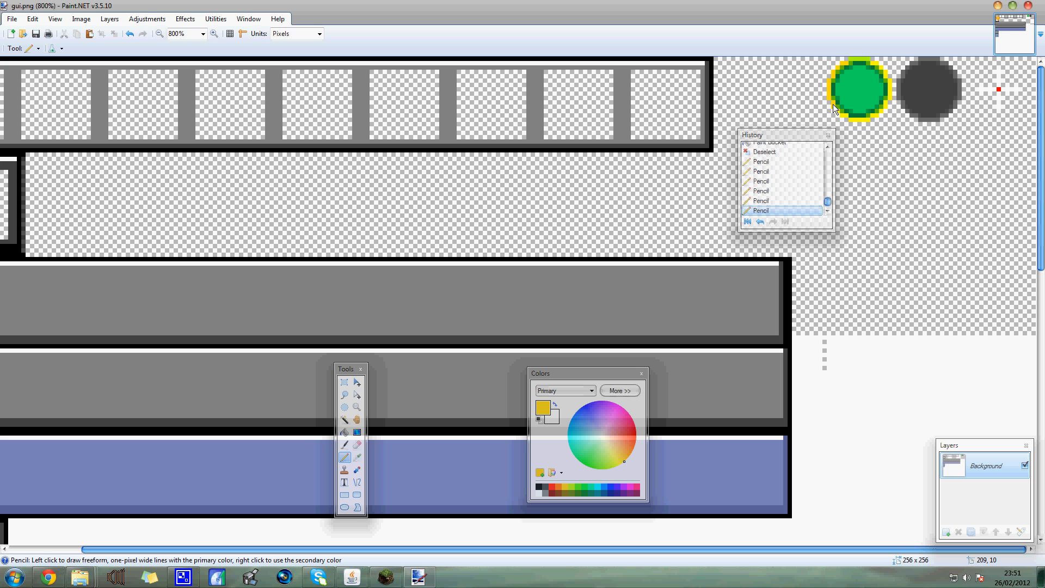
key(ctrl+z)
click(834, 106)
click(838, 109)
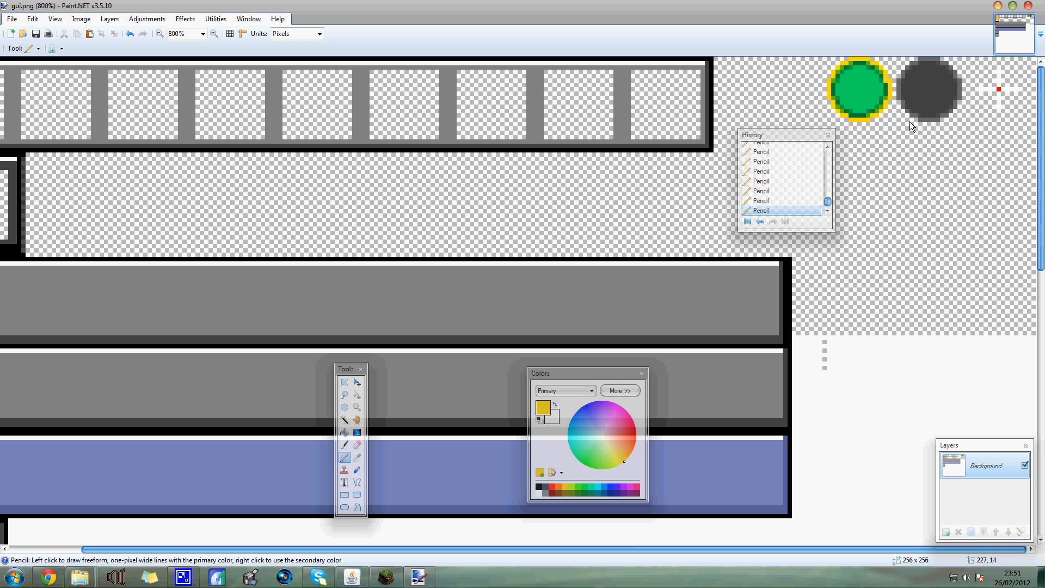
Step: Repaint the inner ring of the green round icon dark green with the Pencil, undoing a stray stroke
click(584, 493)
key(ctrl+z)
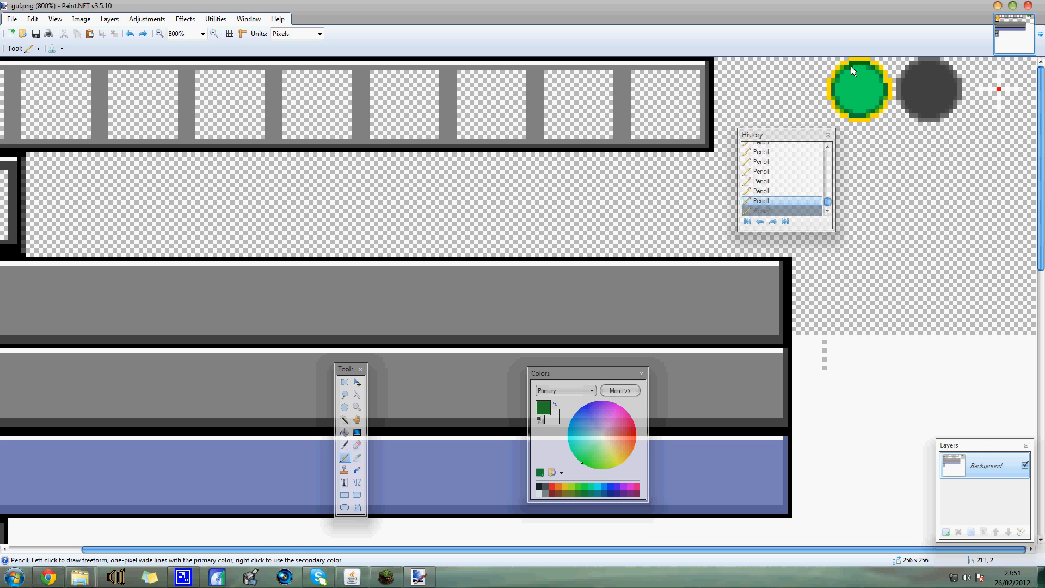
click(838, 103)
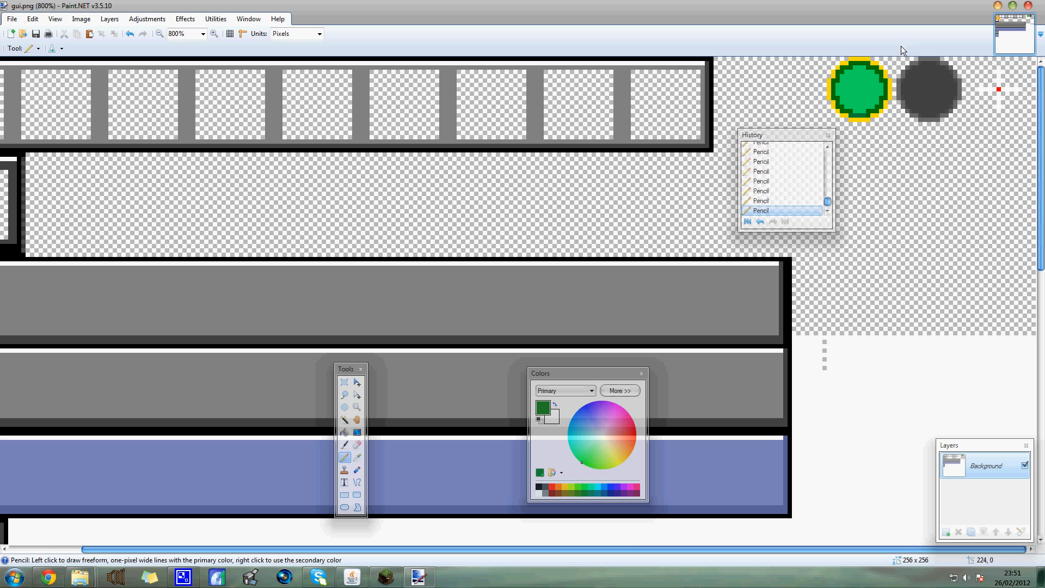
Step: Repaint the centre of the green round icon bright green with the Pencil, undoing a stray stroke
click(580, 489)
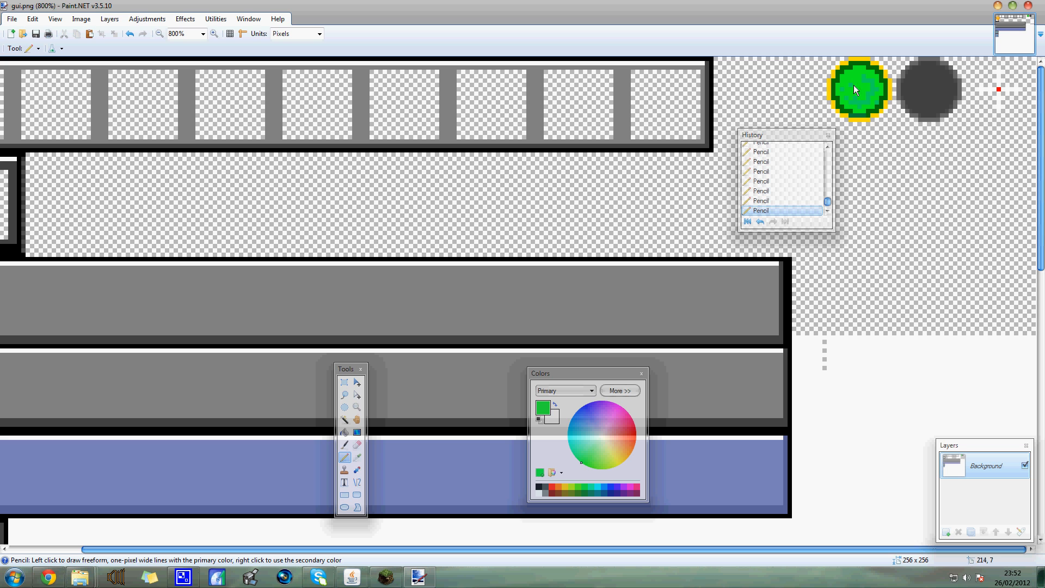
key(ctrl+z)
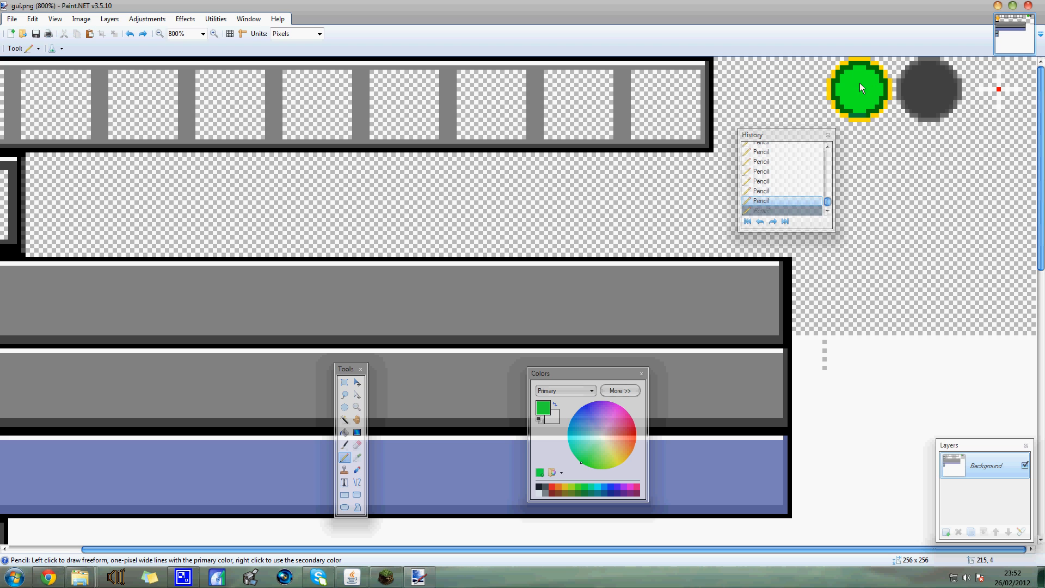
click(860, 83)
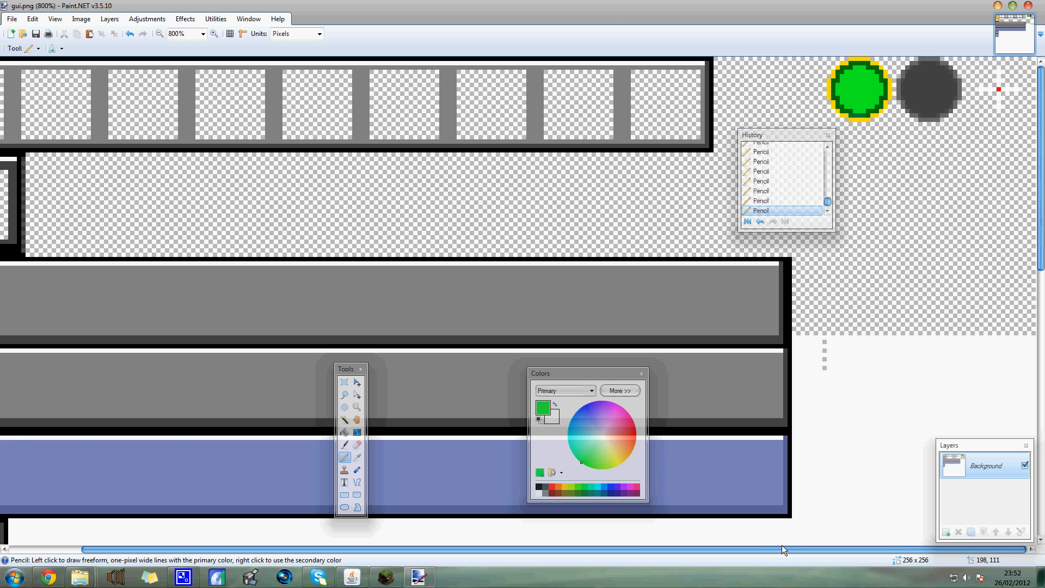
Step: Look over the hotbar, slot selector, button bars and round icons across the texture
drag(782, 544, 635, 547)
scroll(383, 367, down, 6)
scroll(388, 360, up, 5)
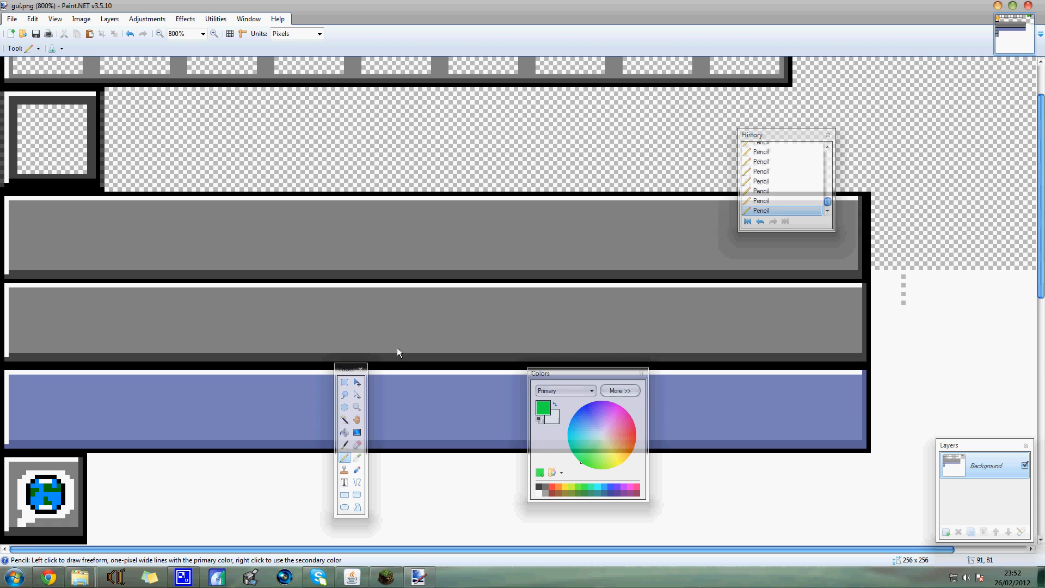
scroll(397, 351, up, 1)
drag(613, 551, 732, 550)
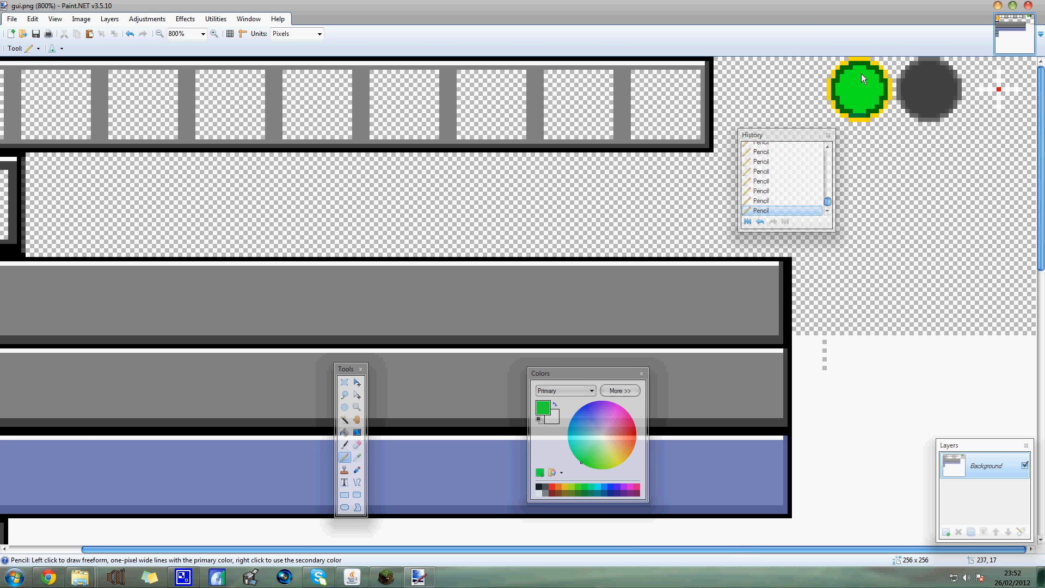
drag(501, 546, 413, 552)
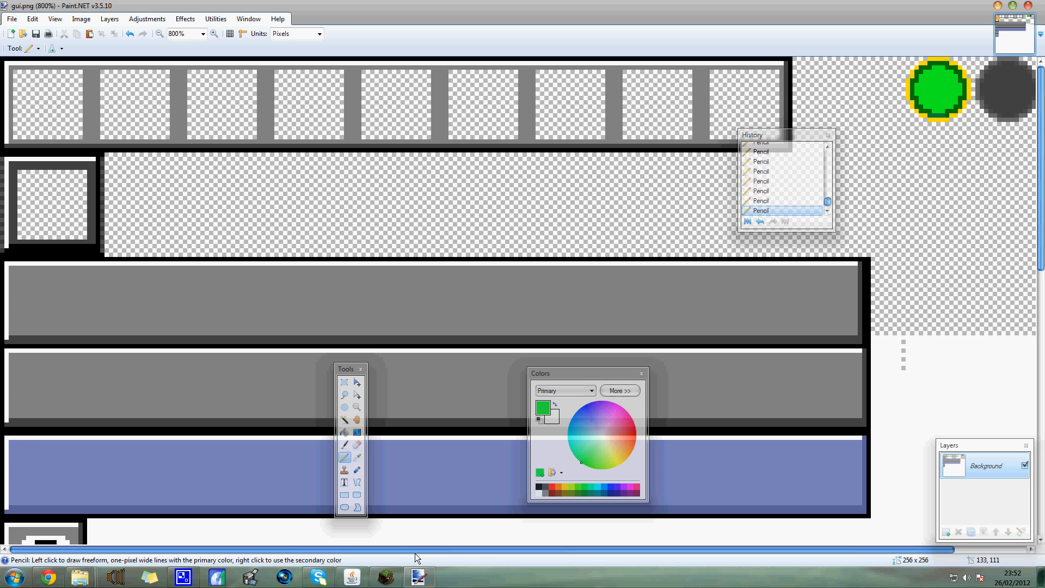
scroll(587, 298, down, 1)
drag(525, 549, 678, 556)
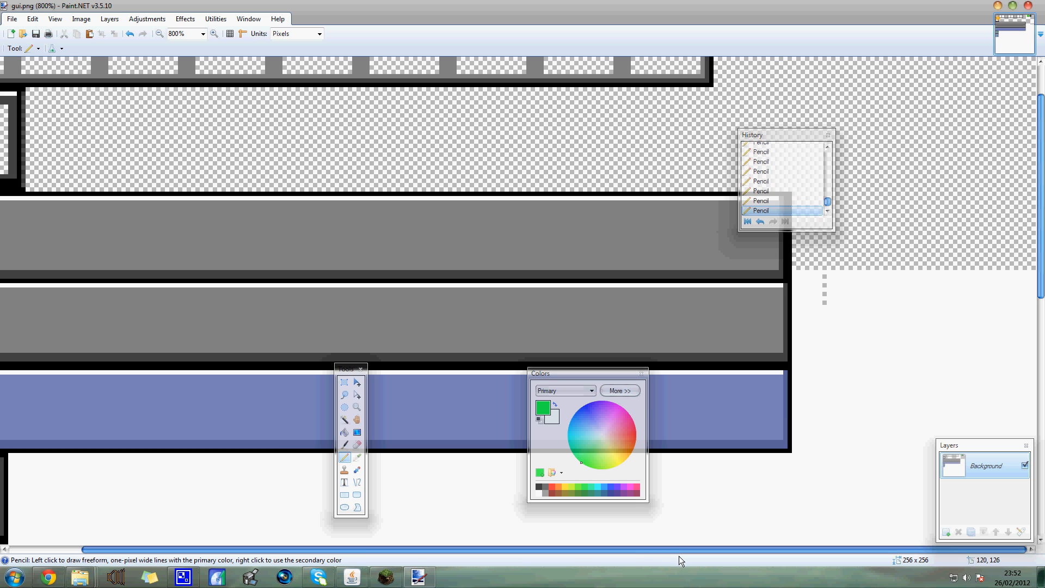
scroll(904, 325, up, 1)
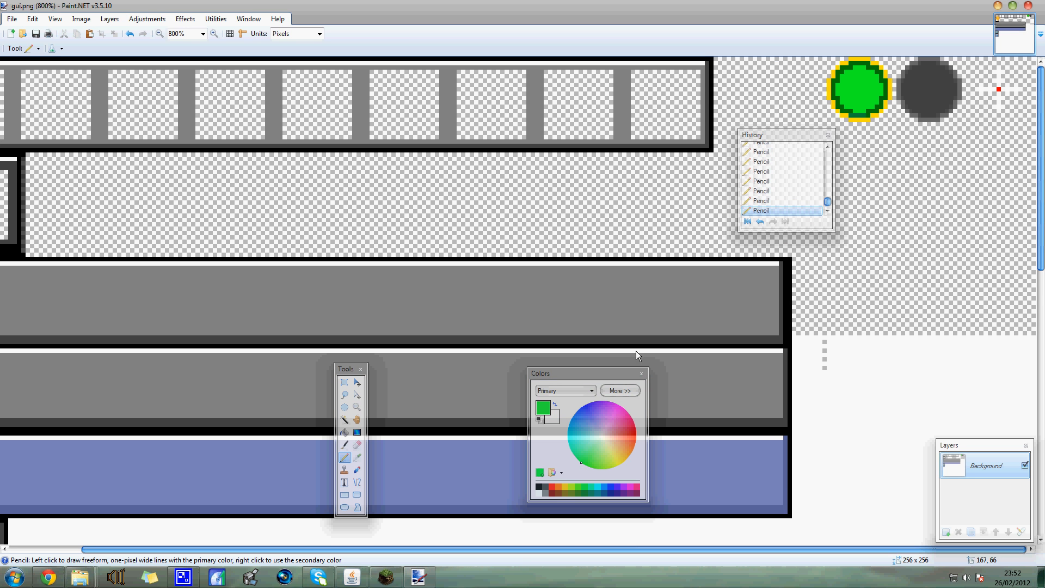
Step: Recolour the centre pixel of the crosshair black with the Pencil
click(537, 486)
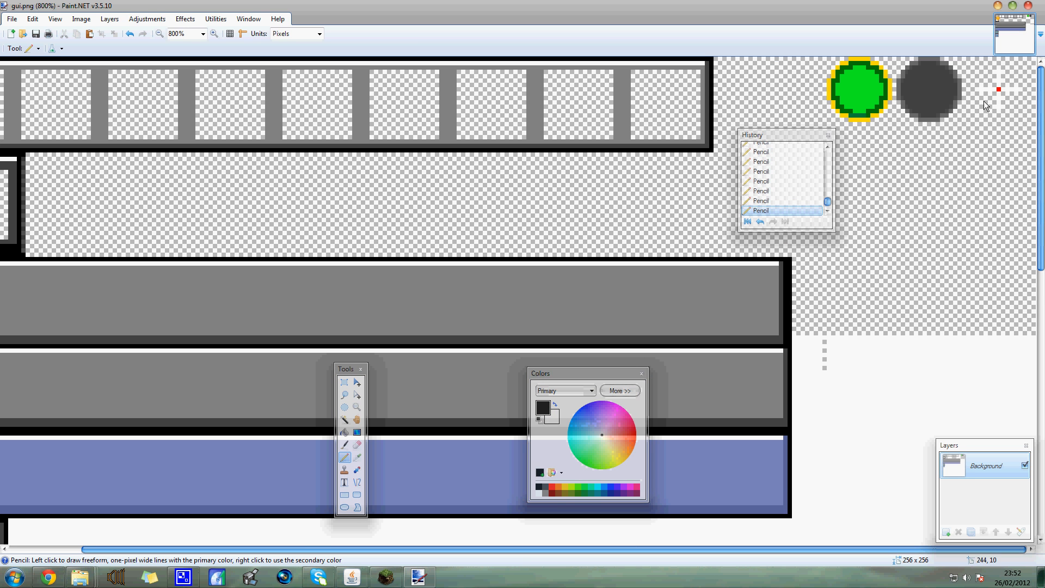
click(999, 89)
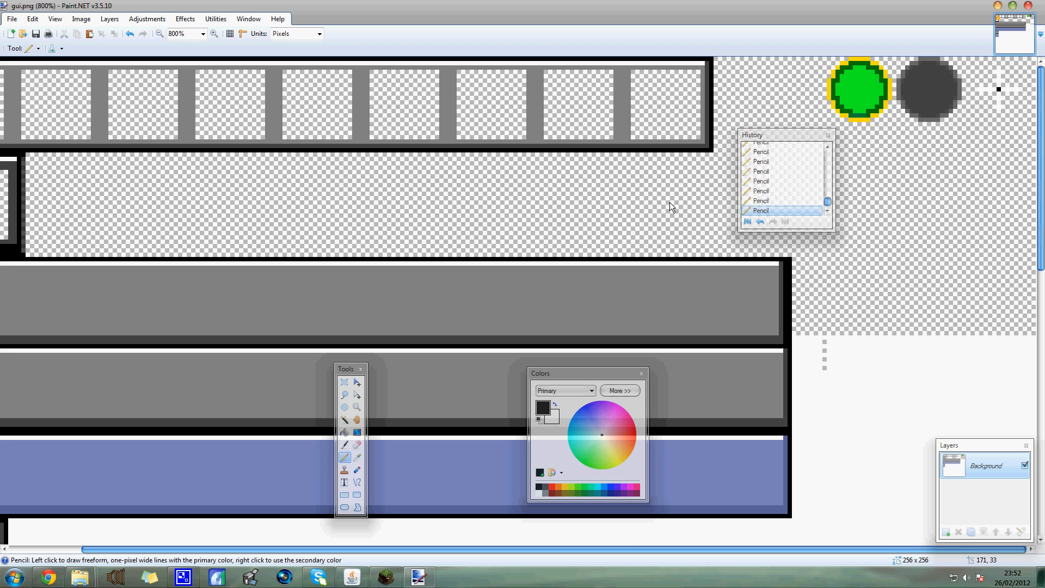
Step: Save gui.png with the auto-detect bit depth and close Paint.NET
click(12, 19)
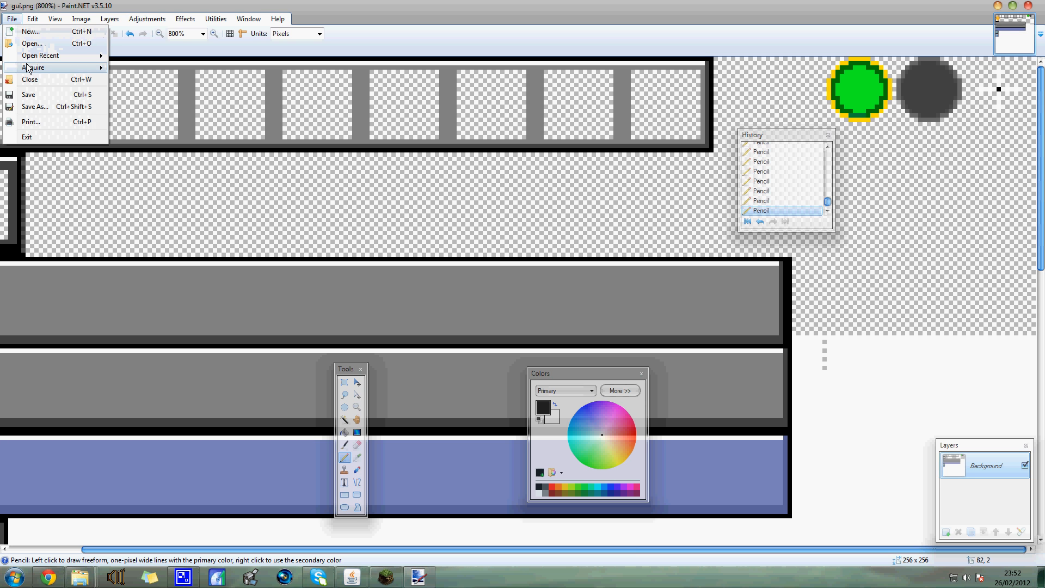
click(31, 94)
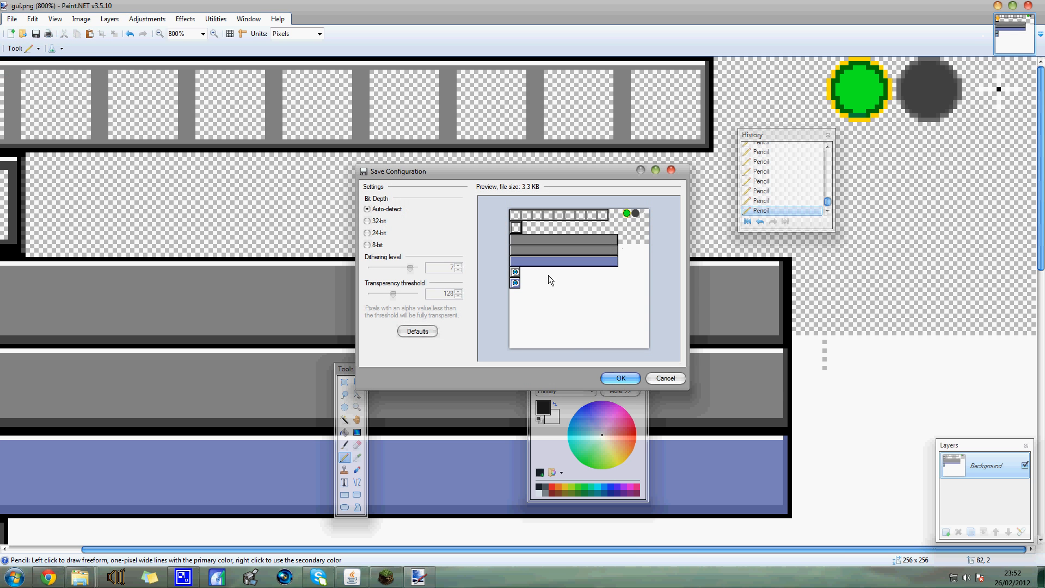
click(611, 379)
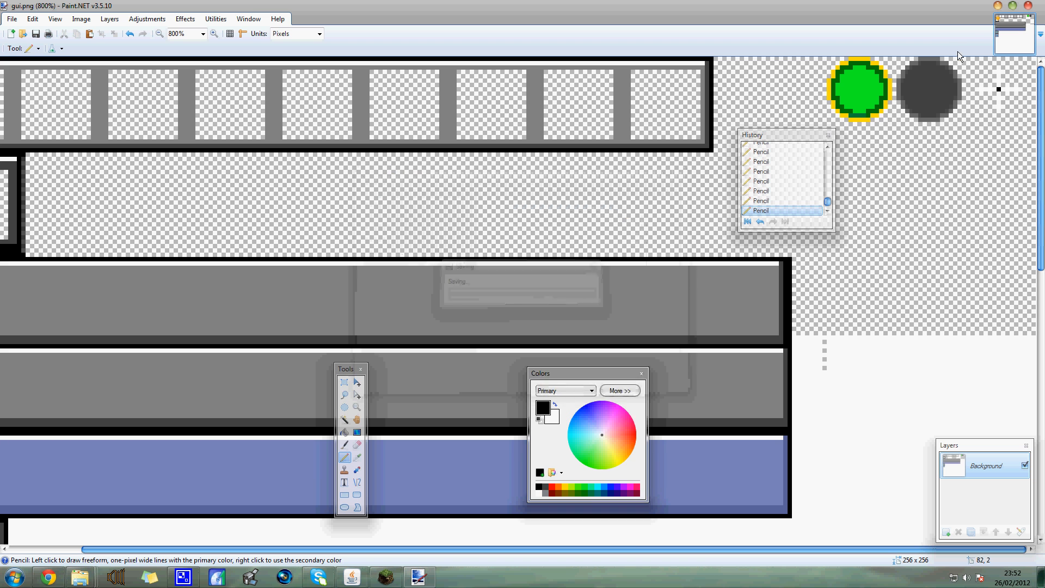
click(1028, 5)
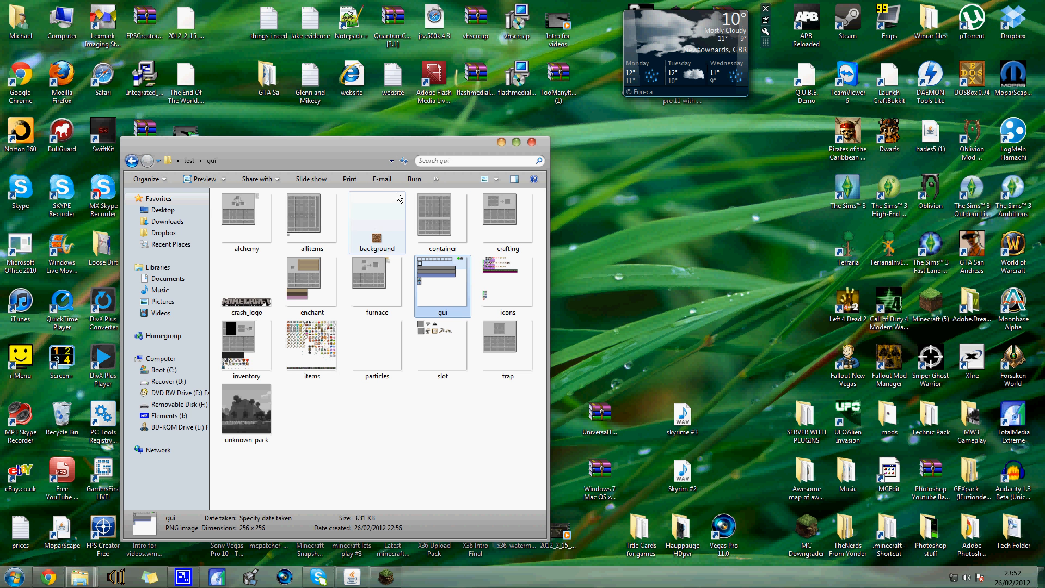
Step: Preview the trap and slot textures from the gui folder in Windows Photo Viewer, closing each one
drag(375, 147, 530, 88)
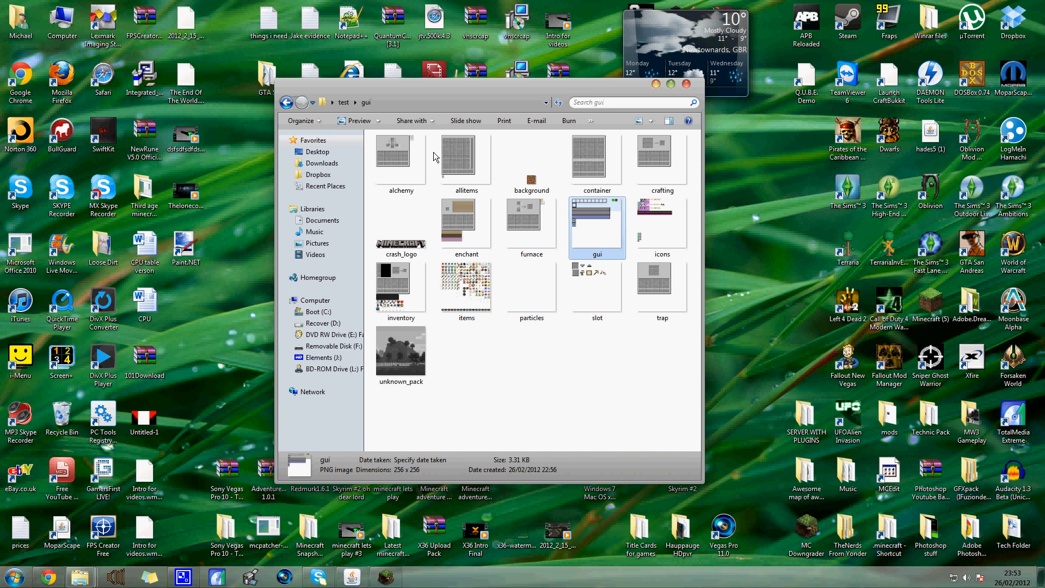
click(641, 272)
double_click(641, 272)
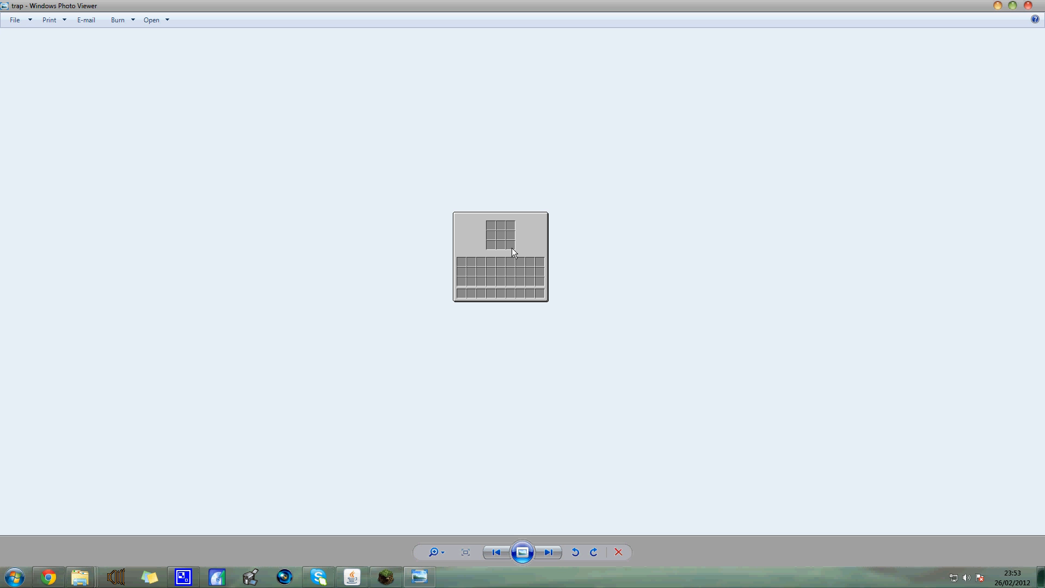
click(1027, 5)
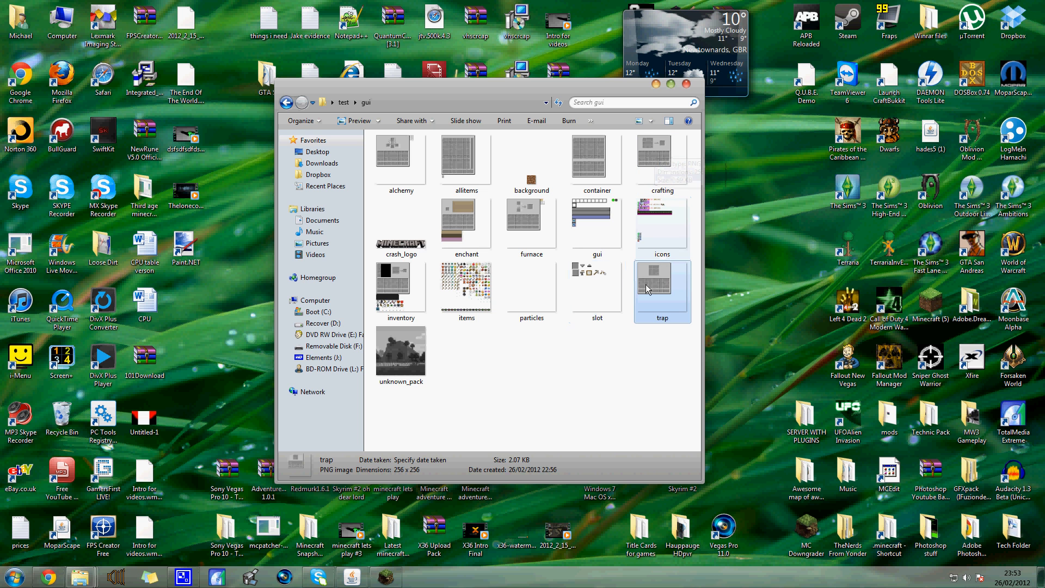
double_click(602, 282)
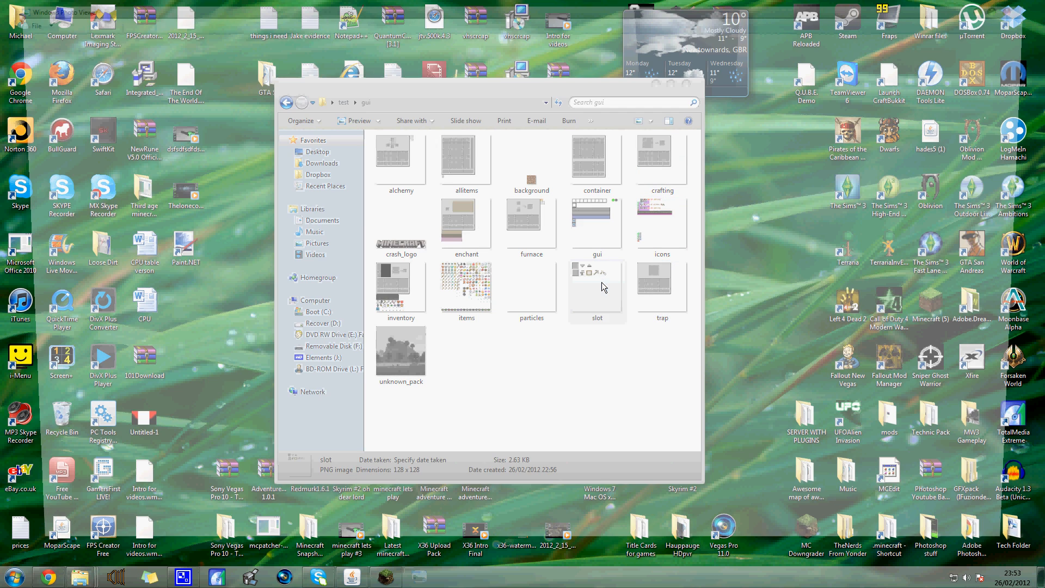
scroll(554, 259, up, 4)
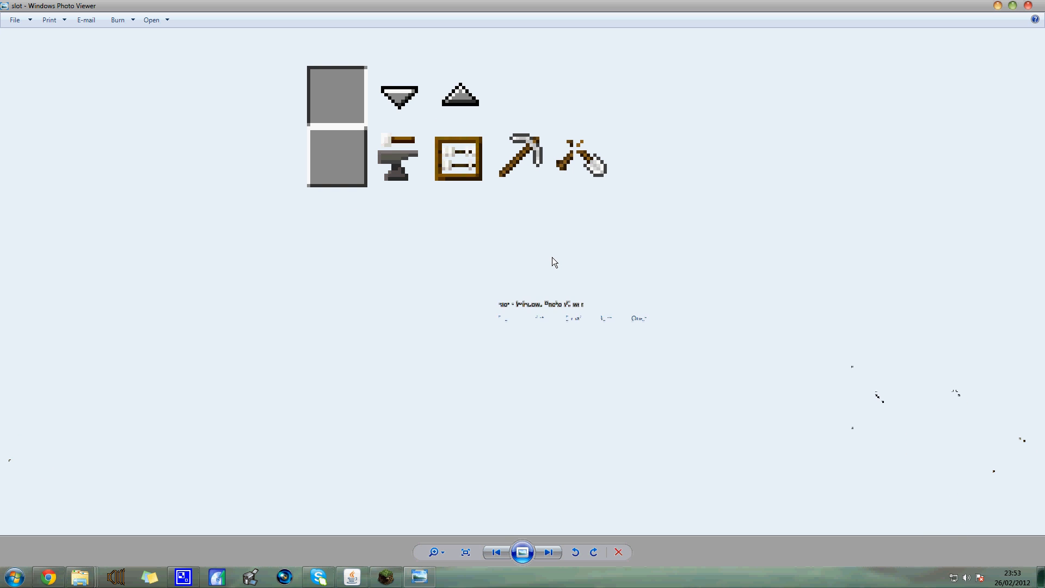
scroll(552, 257, down, 4)
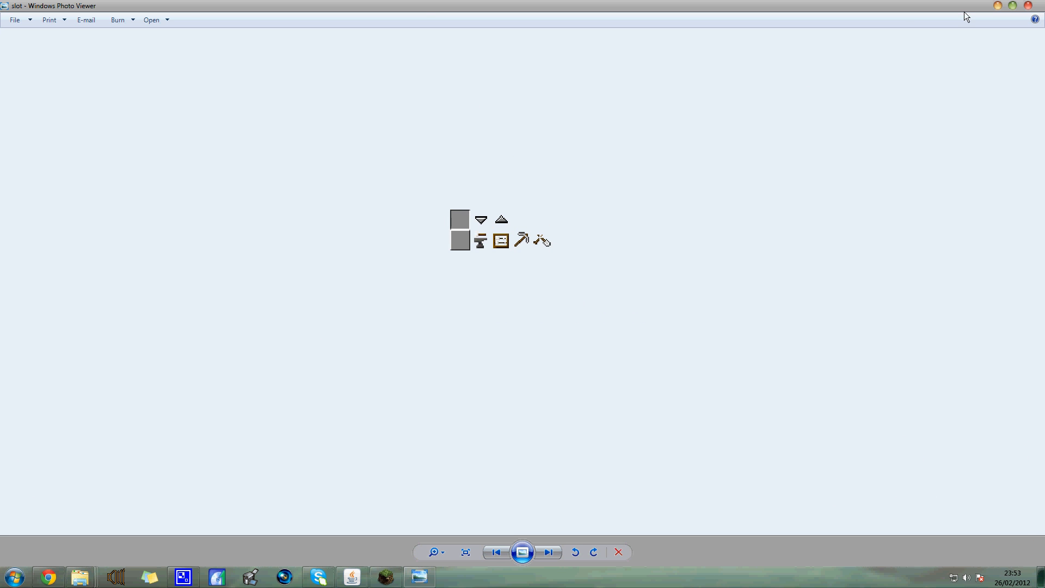
click(1028, 5)
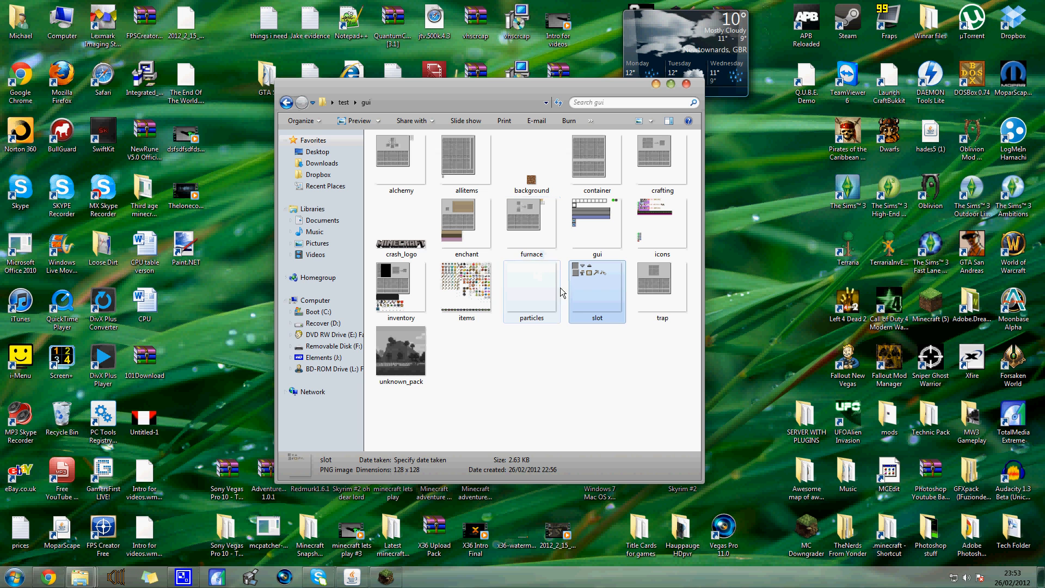
Step: Preview the inventory texture in Windows Photo Viewer and close it
double_click(401, 288)
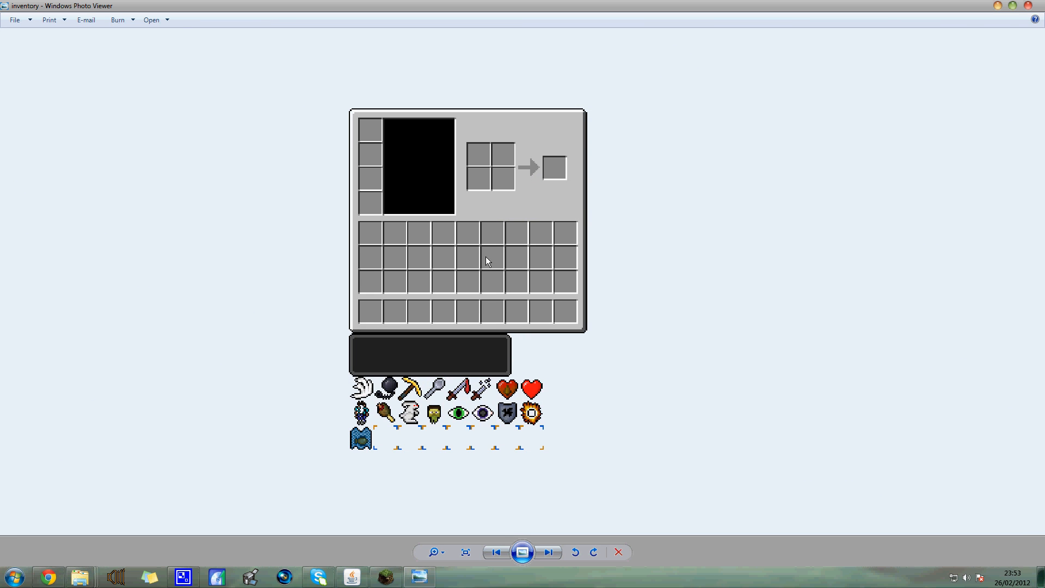
scroll(485, 256, down, 1)
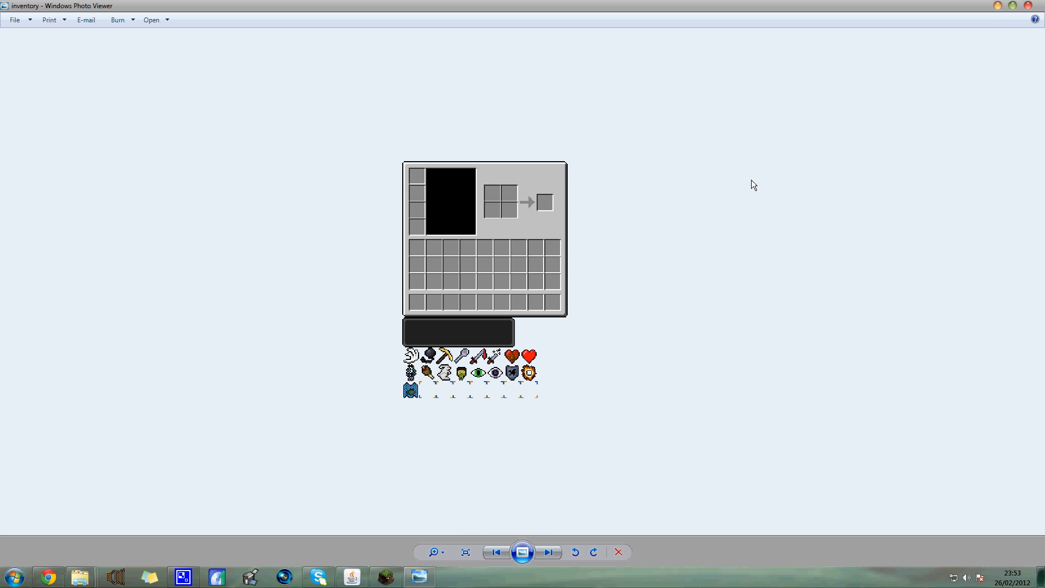
click(1027, 7)
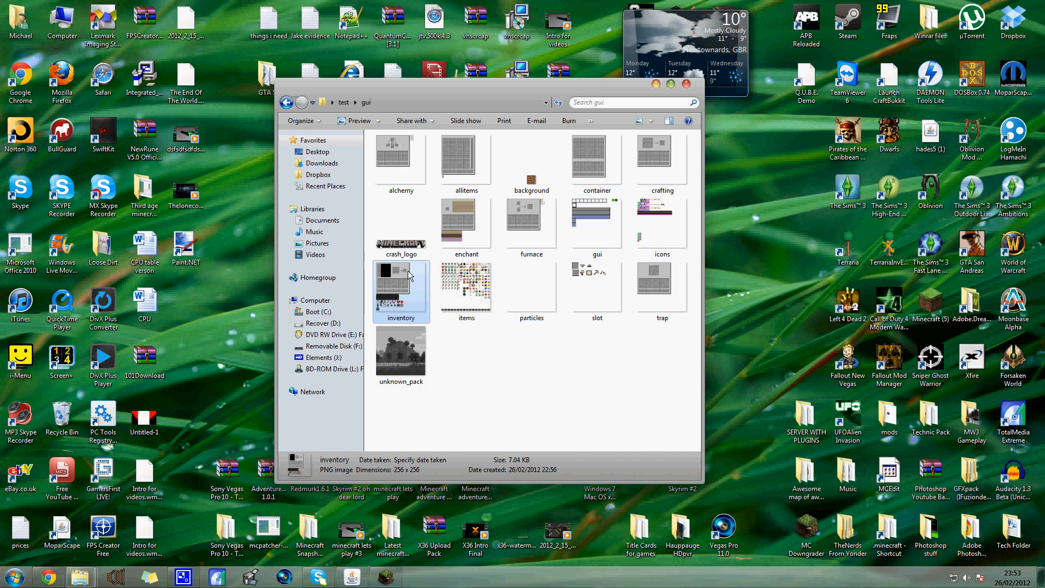
Step: Open the inventory texture from the gui folder in Paint.NET
right_click(408, 266)
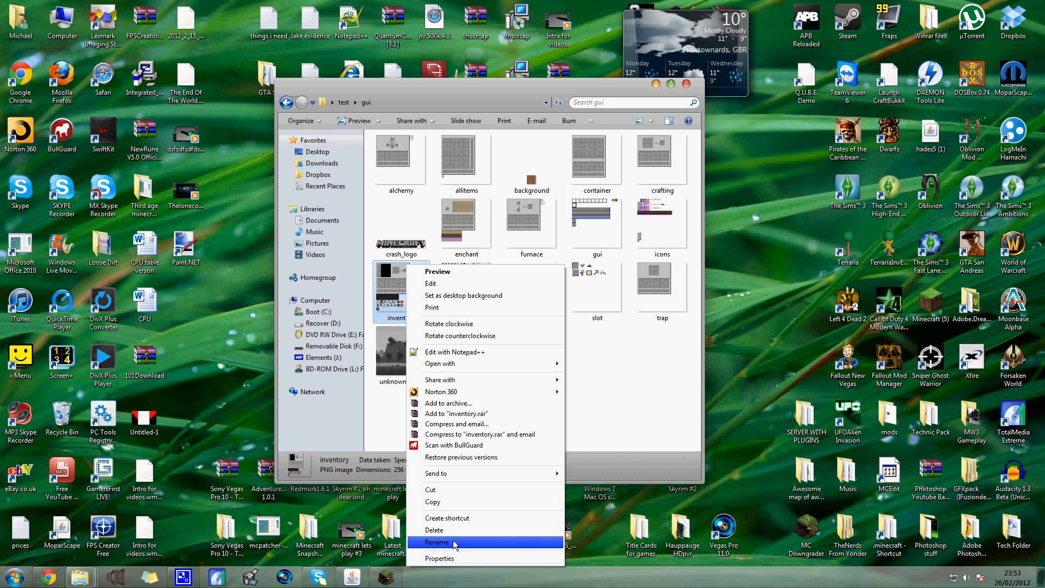
mouse_move(478, 364)
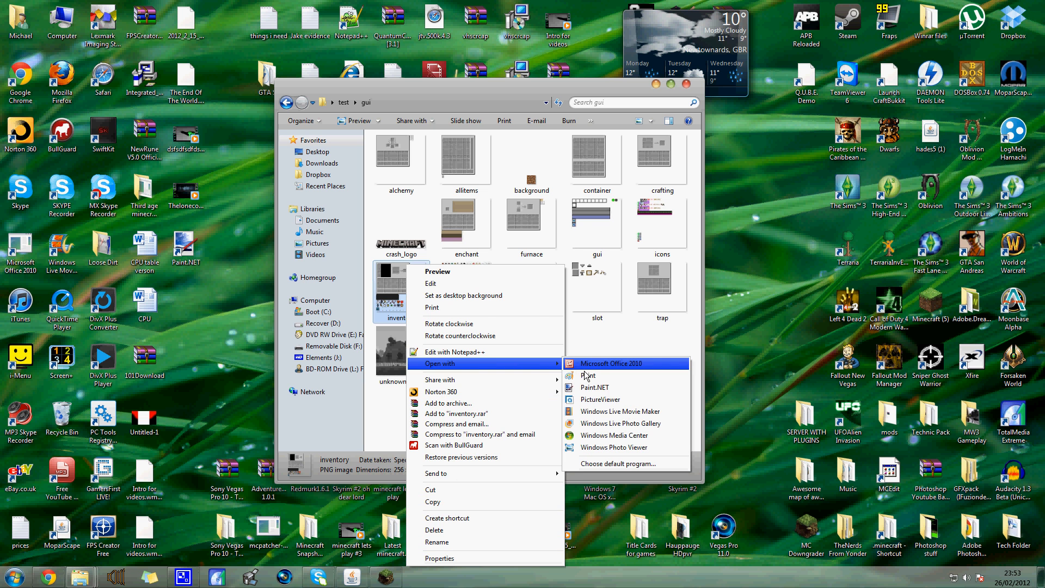
click(586, 388)
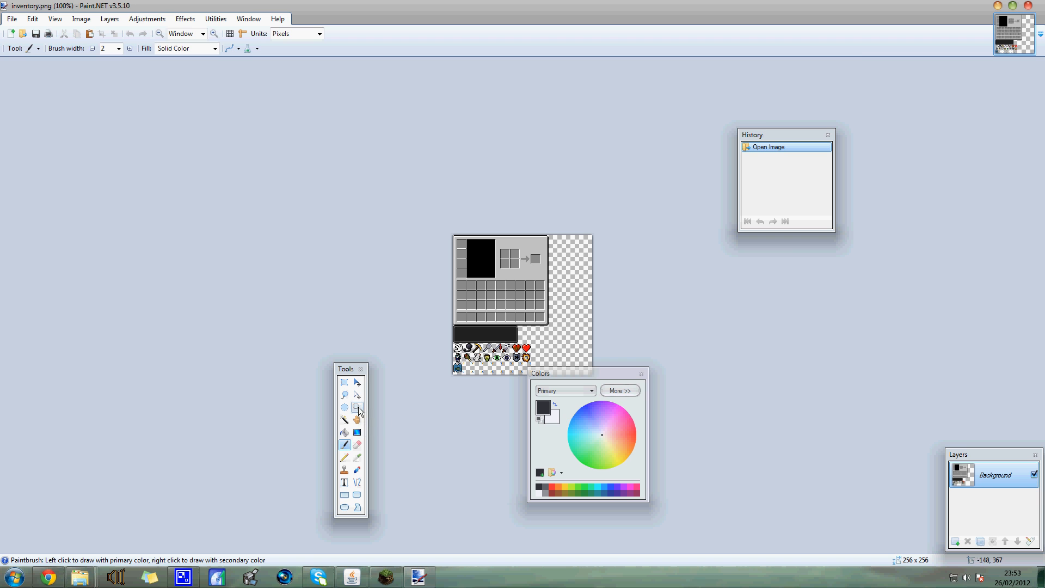
Step: Select the white highlight strips along the inventory panel's upper and left edges with Rectangle Select, spanning 172 x 162 pixels
click(356, 406)
click(506, 294)
click(504, 288)
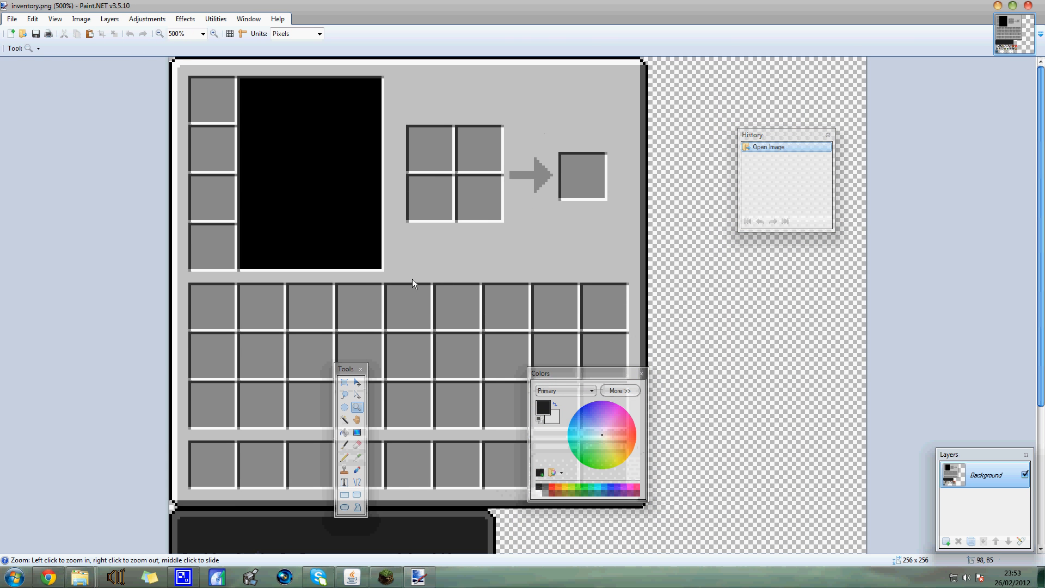
click(381, 267)
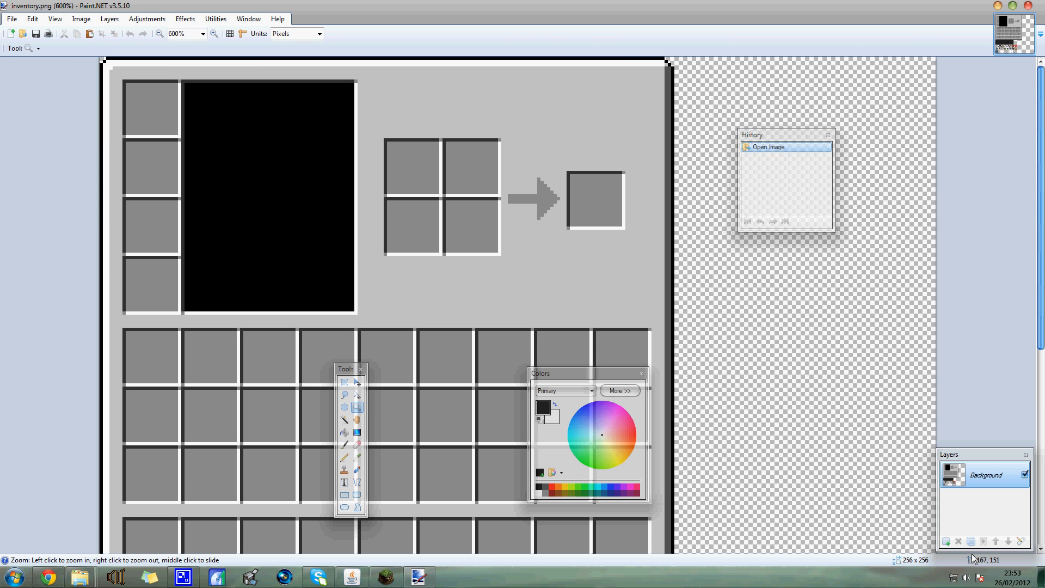
click(344, 382)
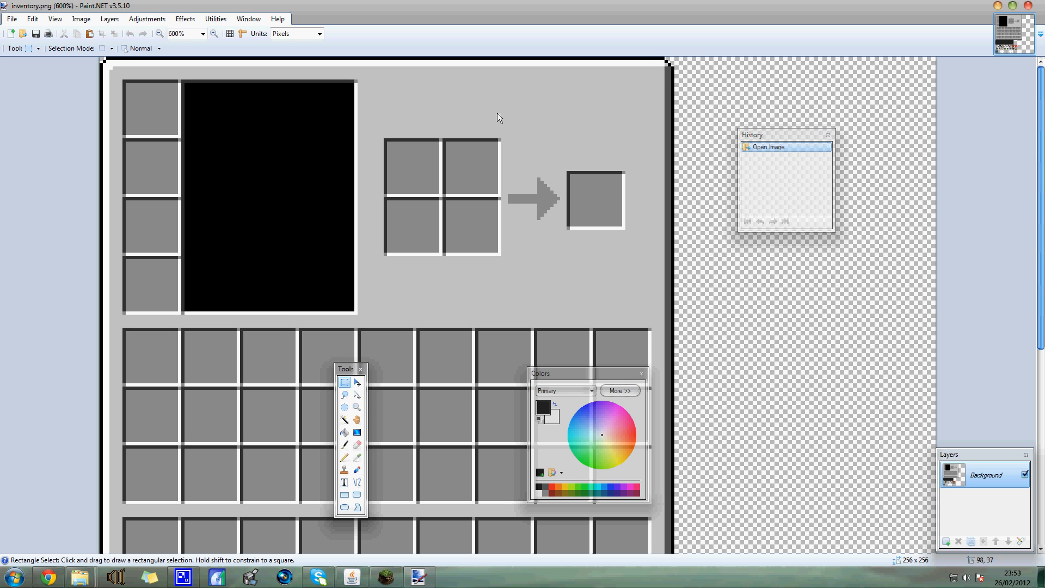
drag(660, 62, 107, 66)
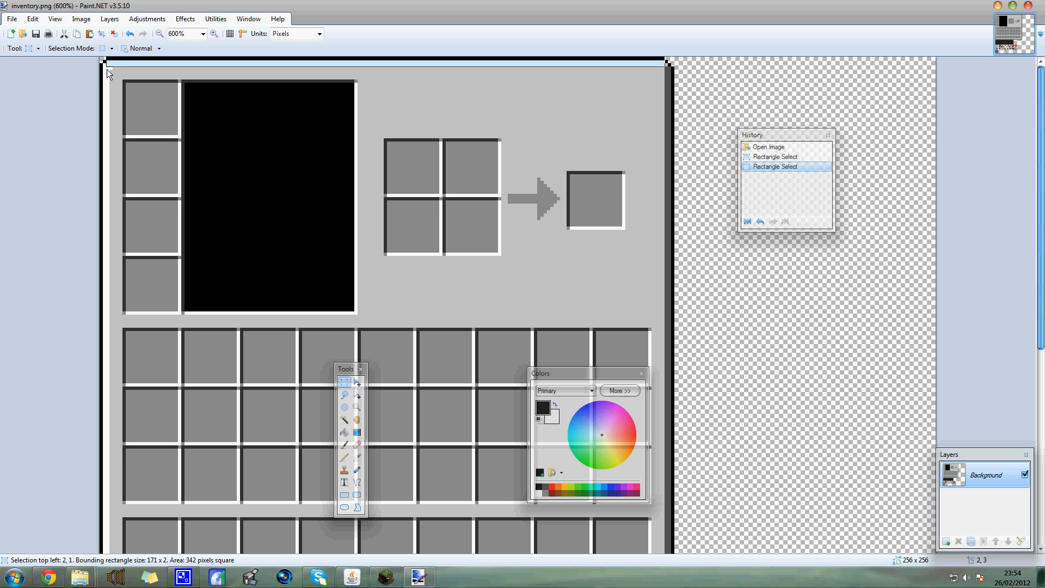
drag(106, 67, 109, 65)
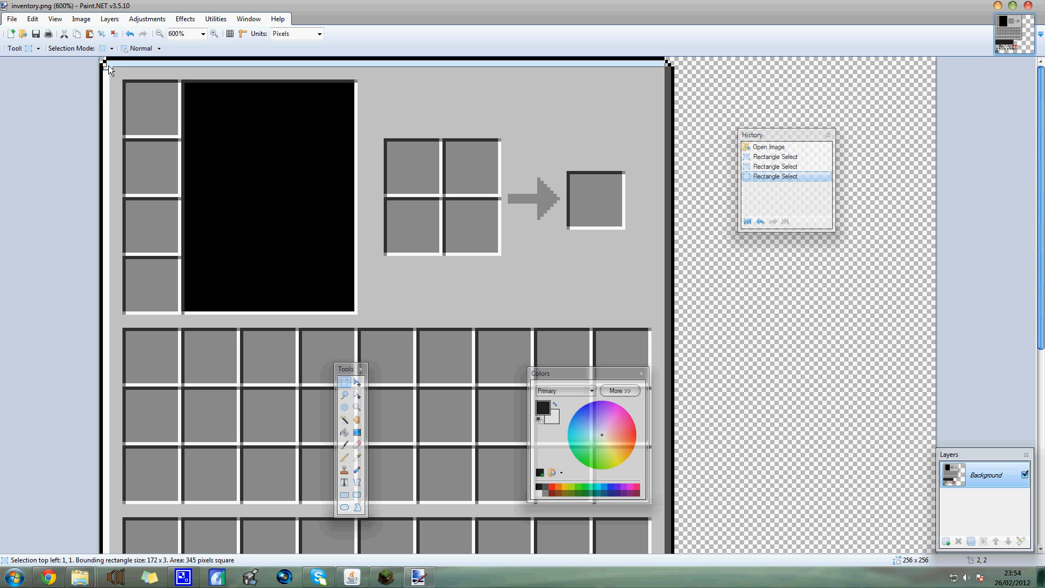
click(103, 65)
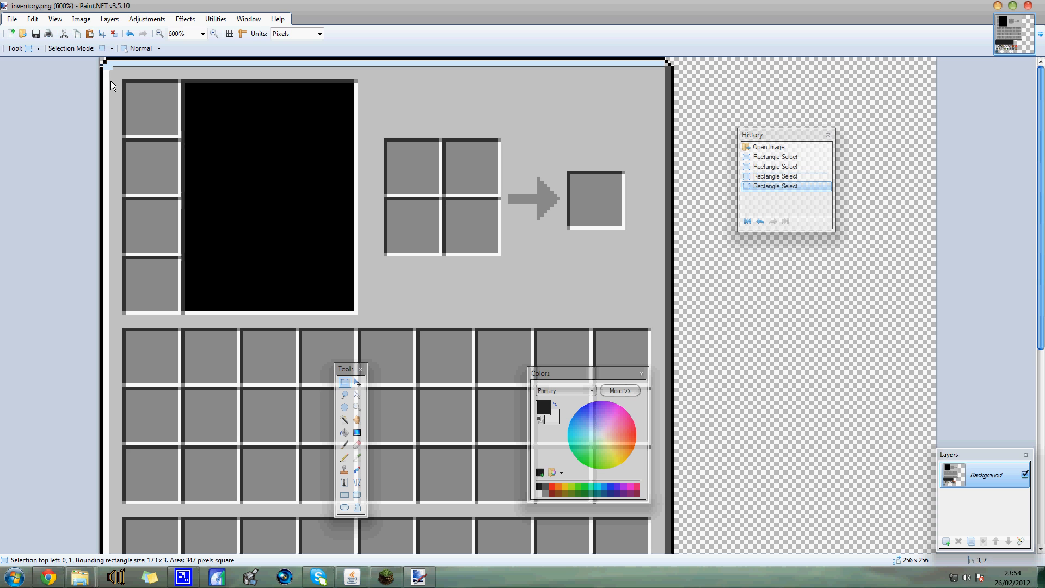
key(ctrl+z)
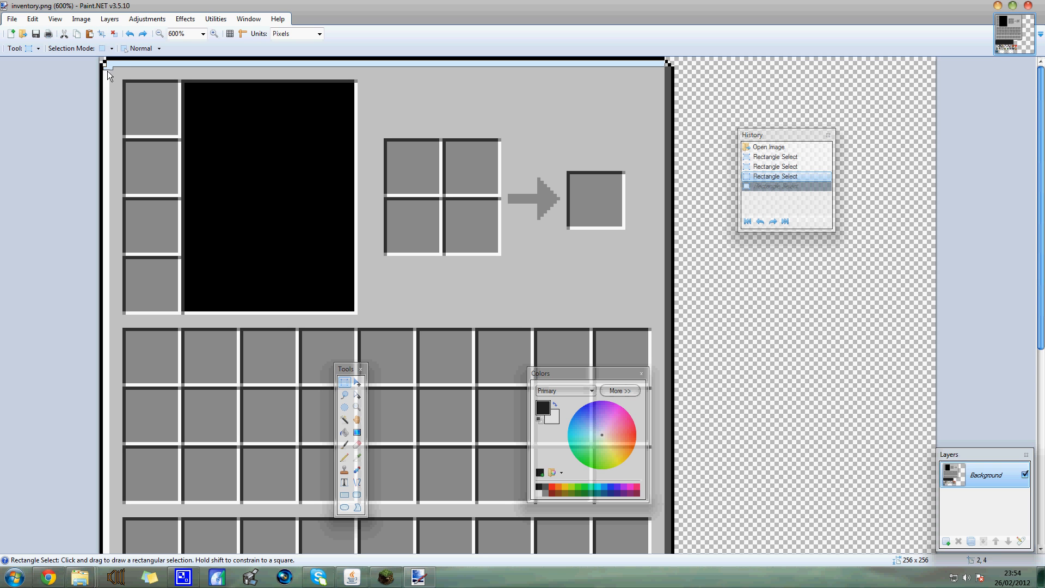
drag(105, 76, 135, 294)
Step: Examine the selected border, the inventory slots and the icons beneath the panel
scroll(109, 213, up, 4)
scroll(109, 213, down, 2)
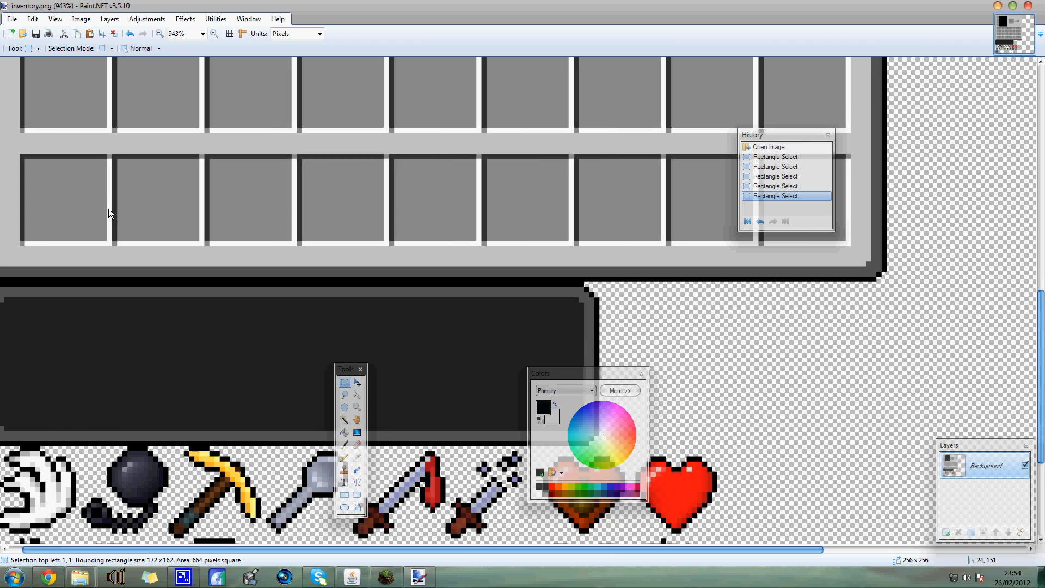
scroll(109, 208, down, 1)
scroll(108, 208, up, 3)
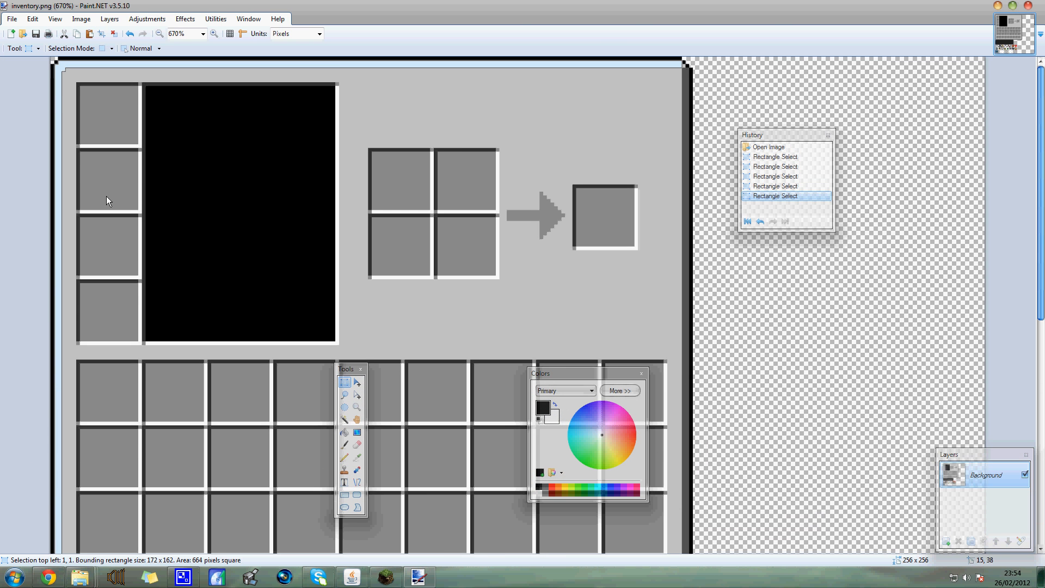
scroll(112, 207, down, 3)
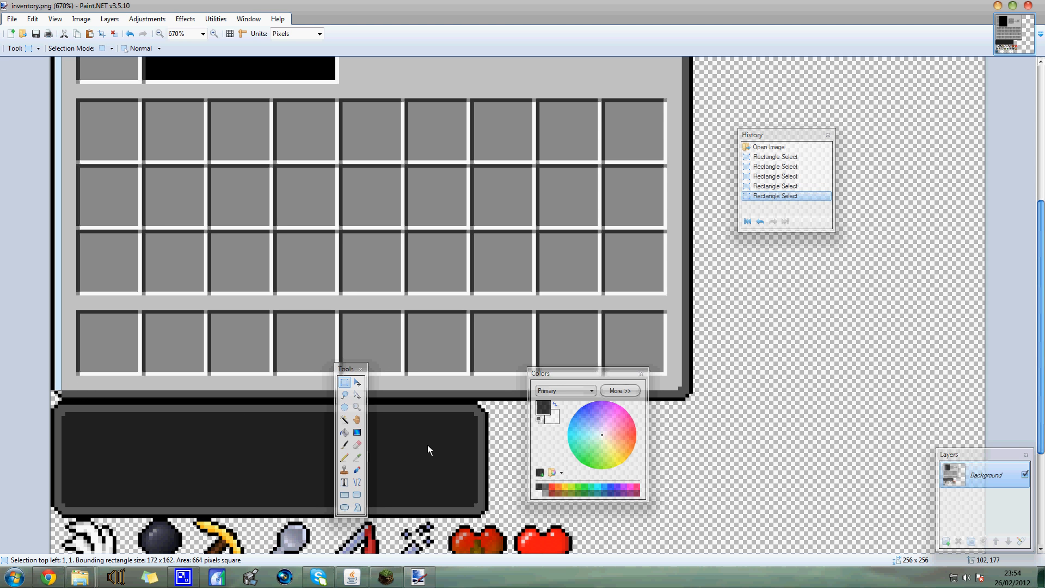
scroll(334, 281, up, 3)
scroll(334, 277, down, 3)
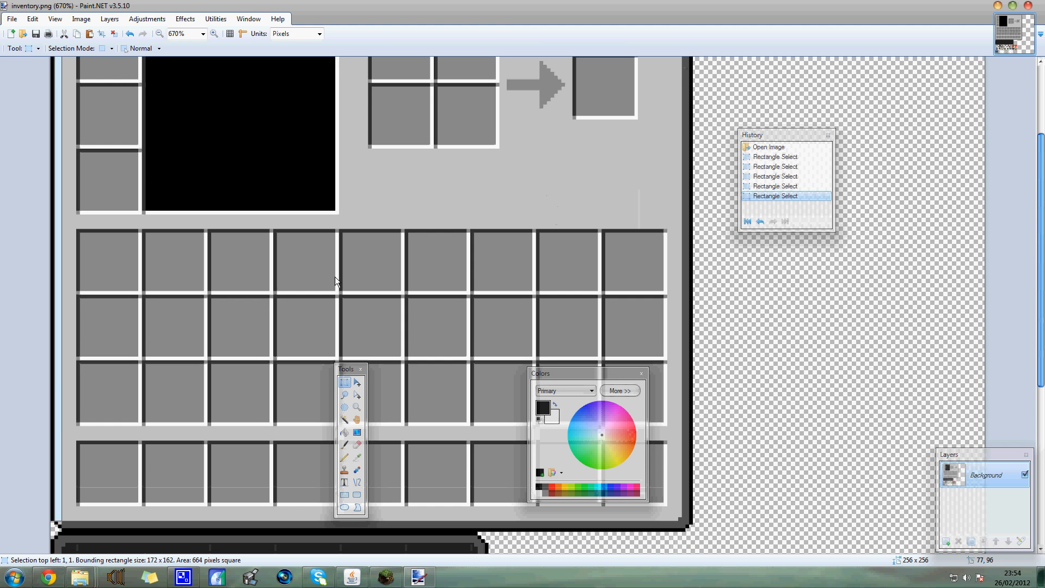
scroll(335, 279, down, 5)
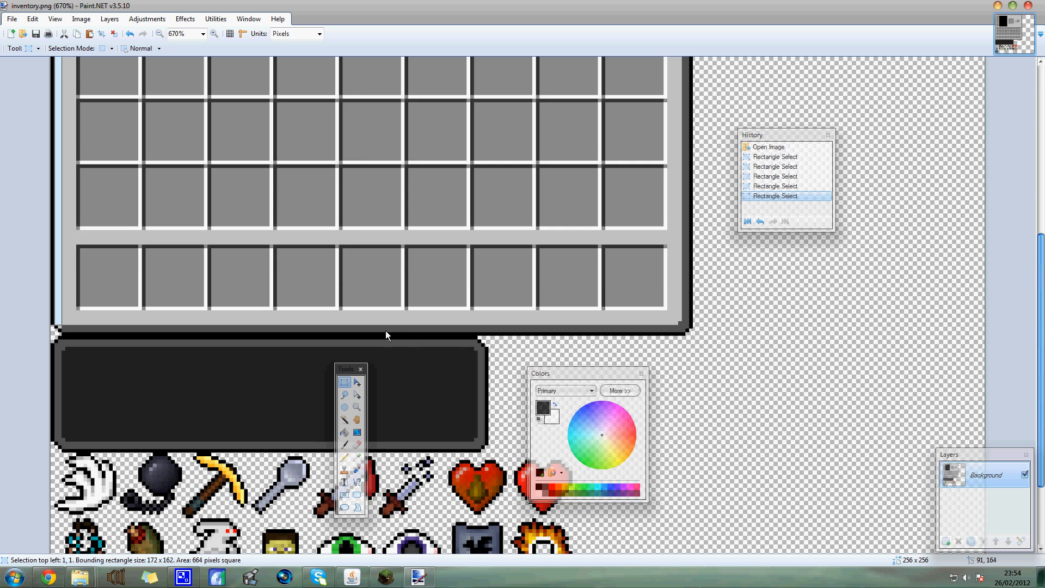
scroll(386, 330, up, 8)
scroll(430, 281, down, 2)
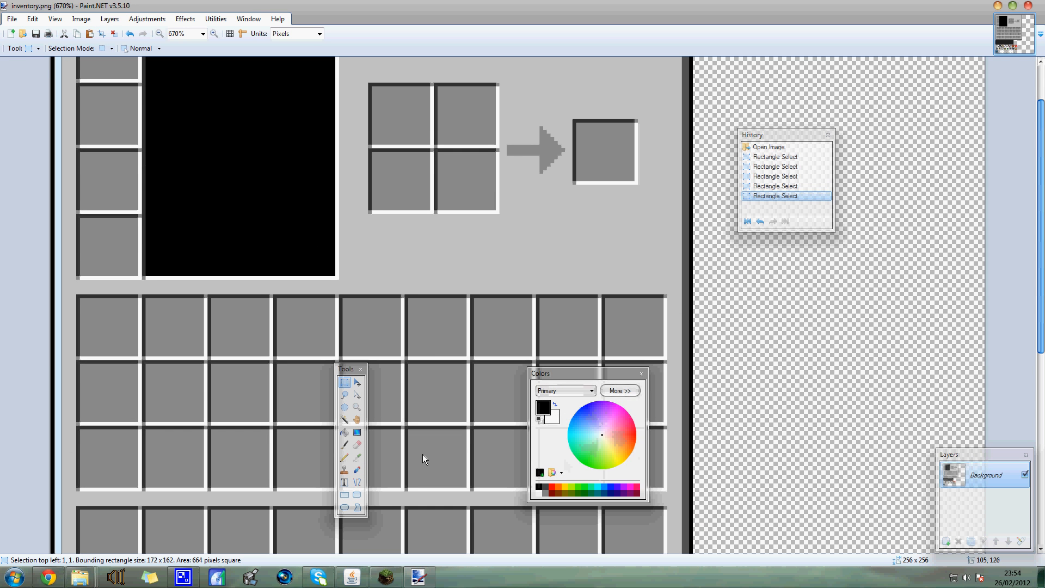
Step: Swap the primary and secondary colours and fill the selected border strips white with the Paint Bucket
click(345, 432)
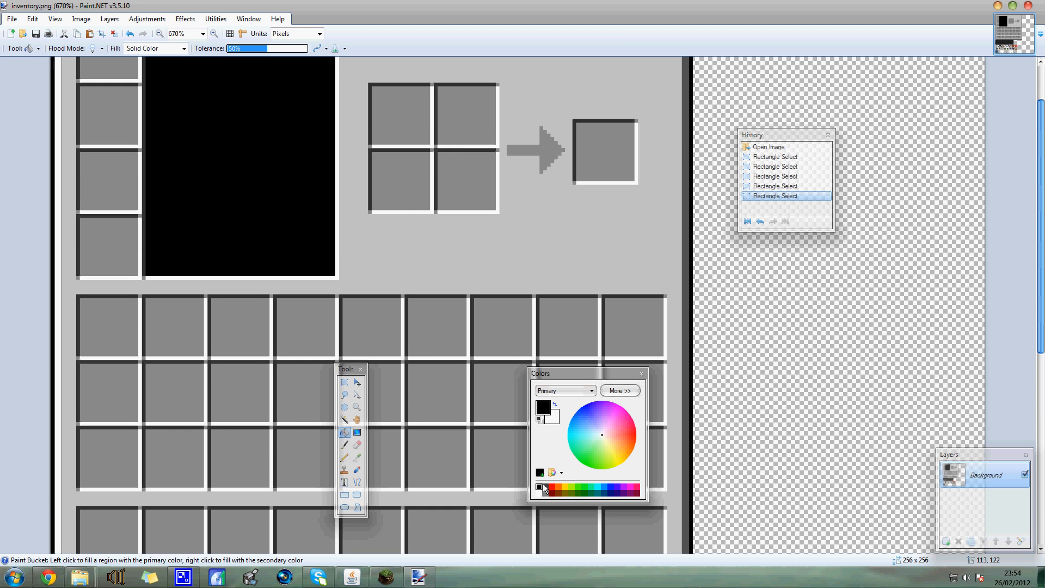
click(554, 406)
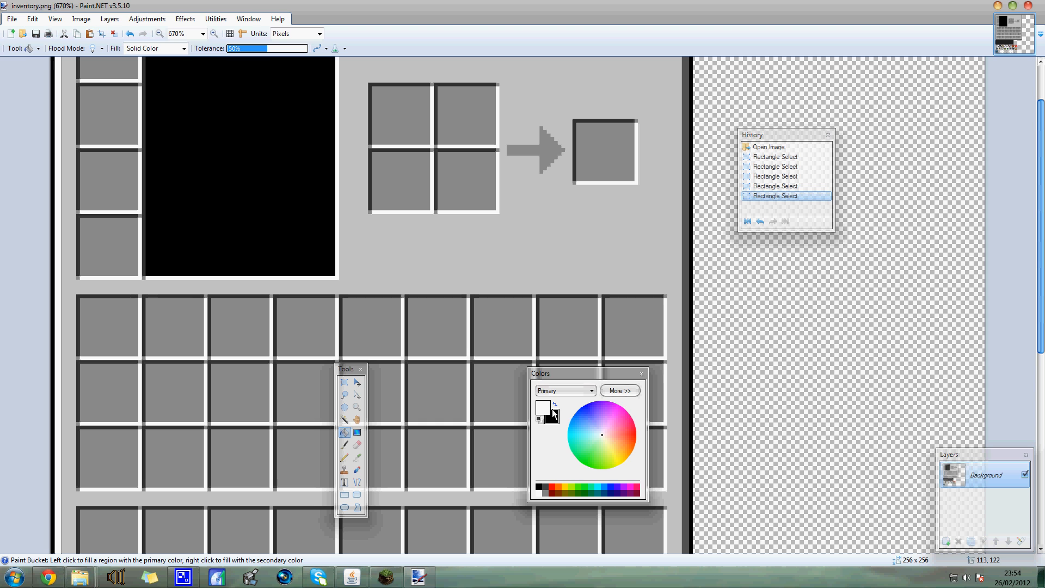
click(59, 266)
scroll(65, 272, up, 2)
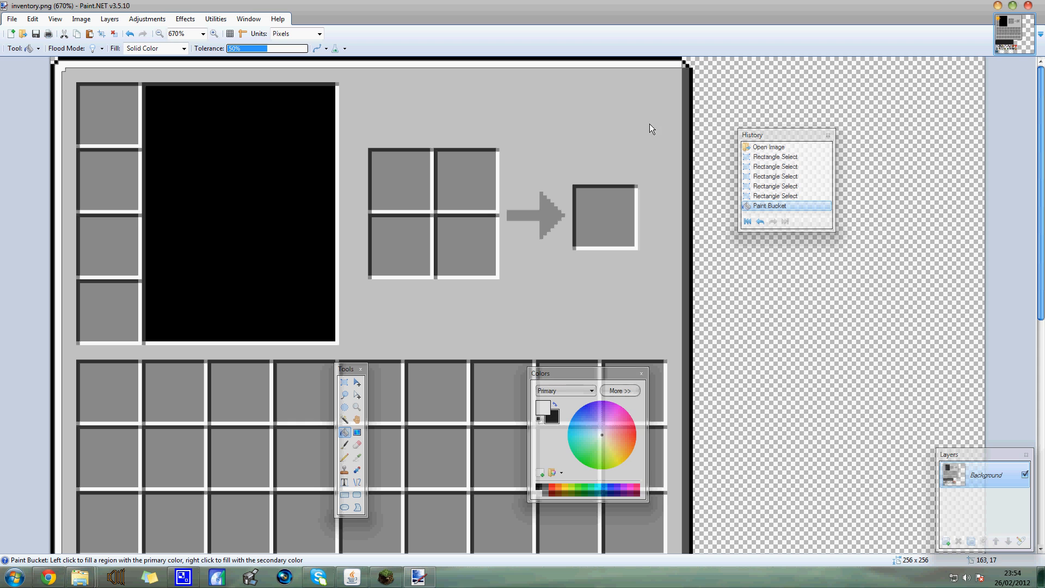
scroll(233, 149, down, 5)
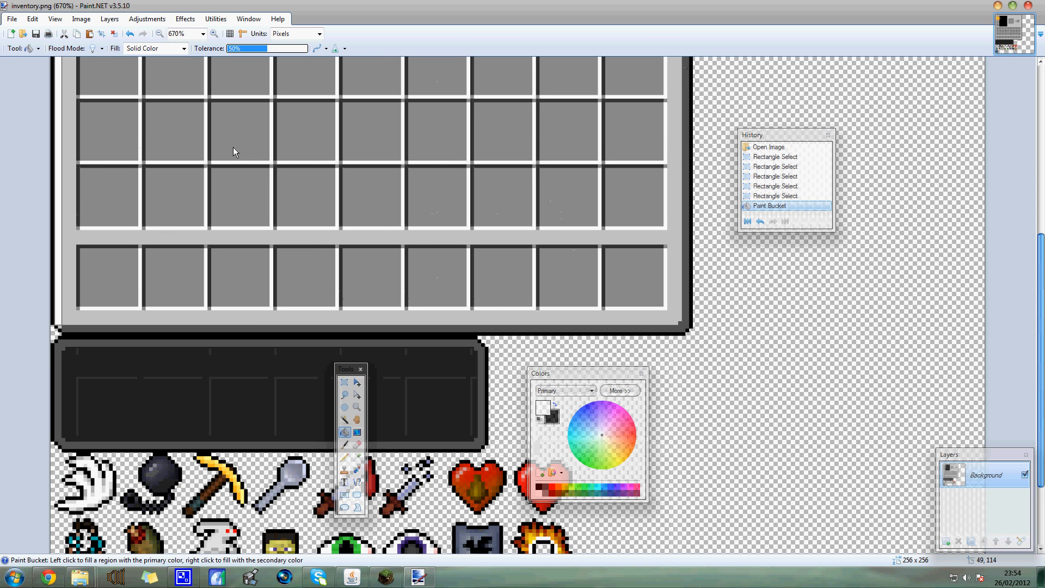
scroll(233, 147, up, 5)
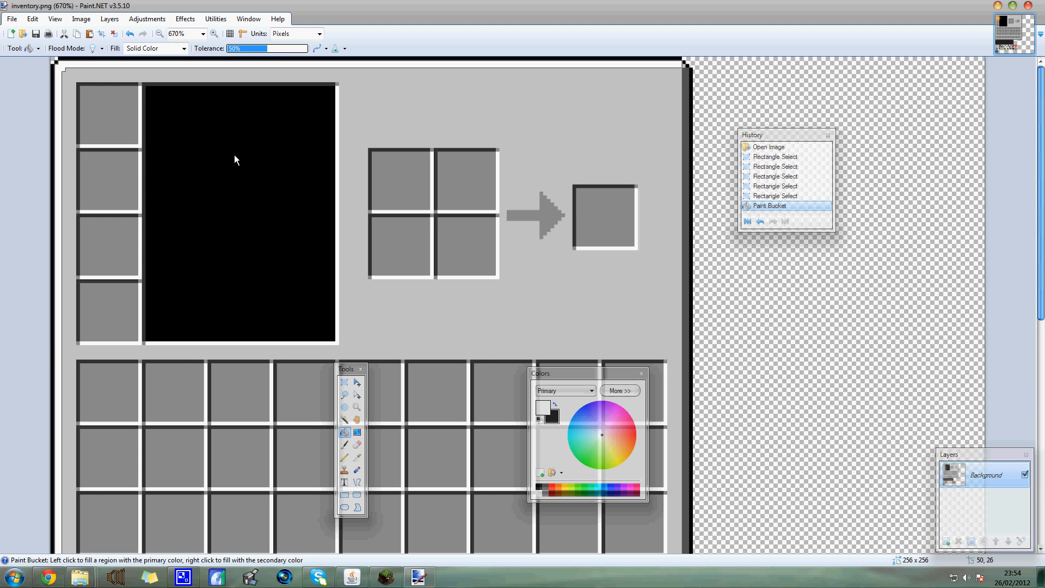
Step: Clear the border selection and recolour the whole crafting arrow black with the Pencil
click(344, 381)
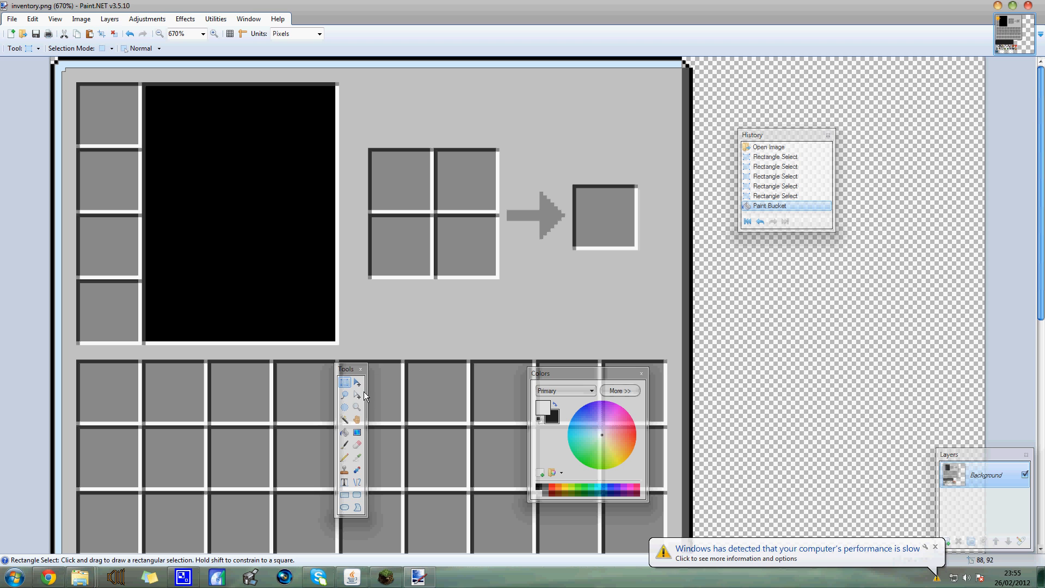
click(344, 457)
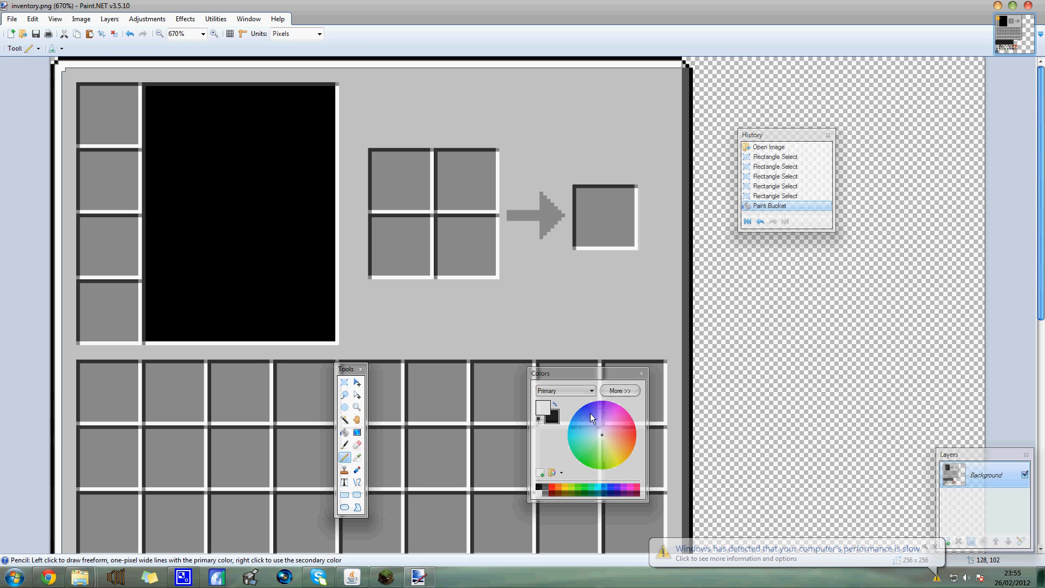
click(552, 403)
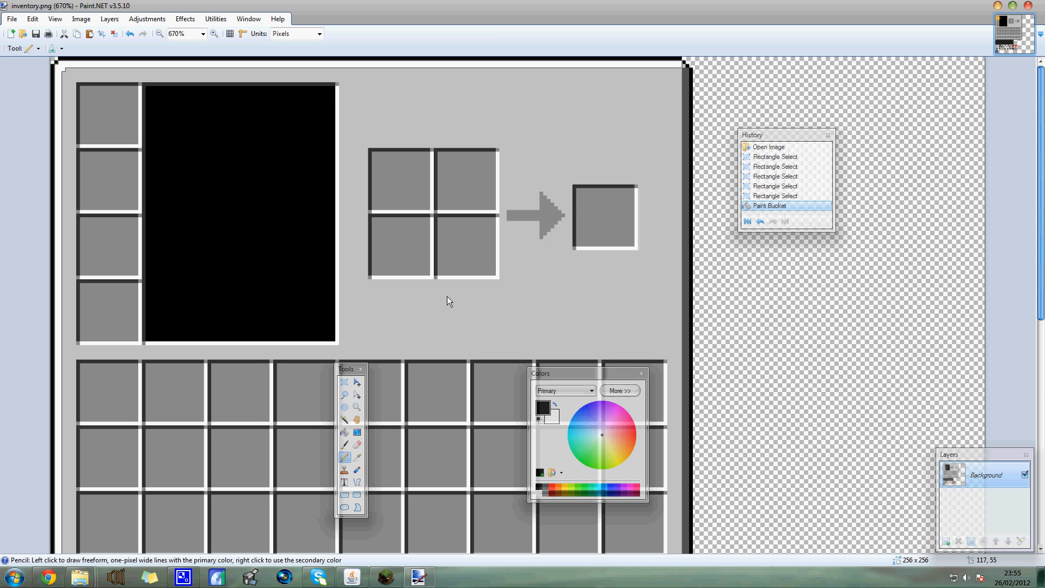
click(344, 381)
click(124, 203)
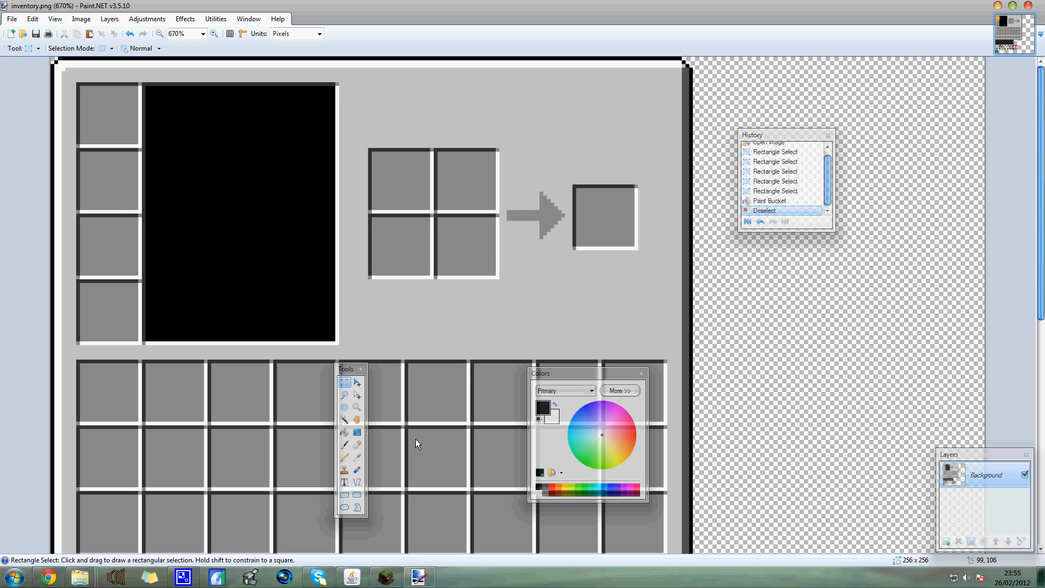
click(344, 457)
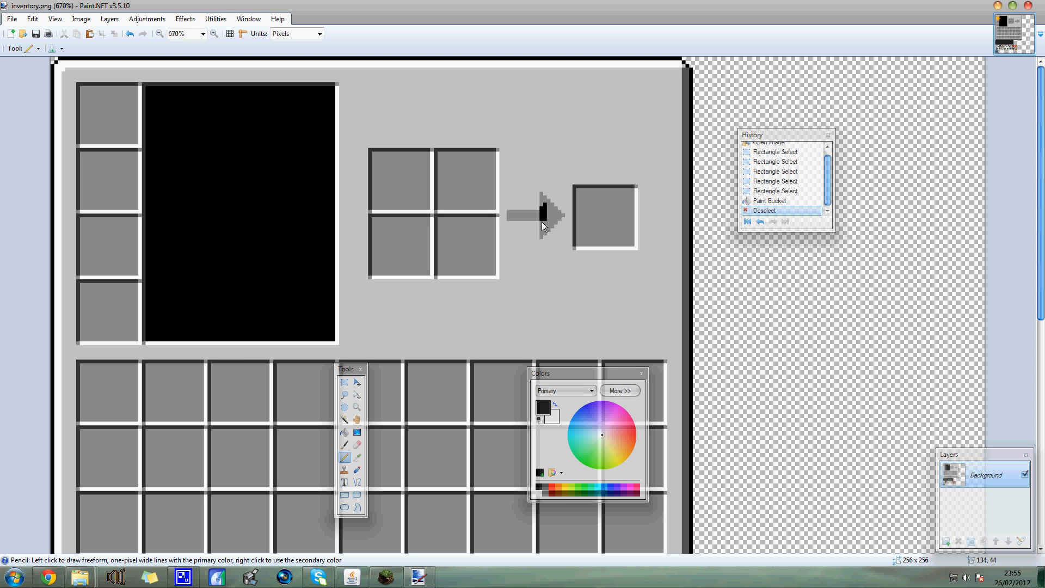
mouse_move(542, 233)
mouse_down()
mouse_move(562, 213)
mouse_move(543, 196)
mouse_move(546, 227)
mouse_move(554, 215)
mouse_move(522, 214)
mouse_up()
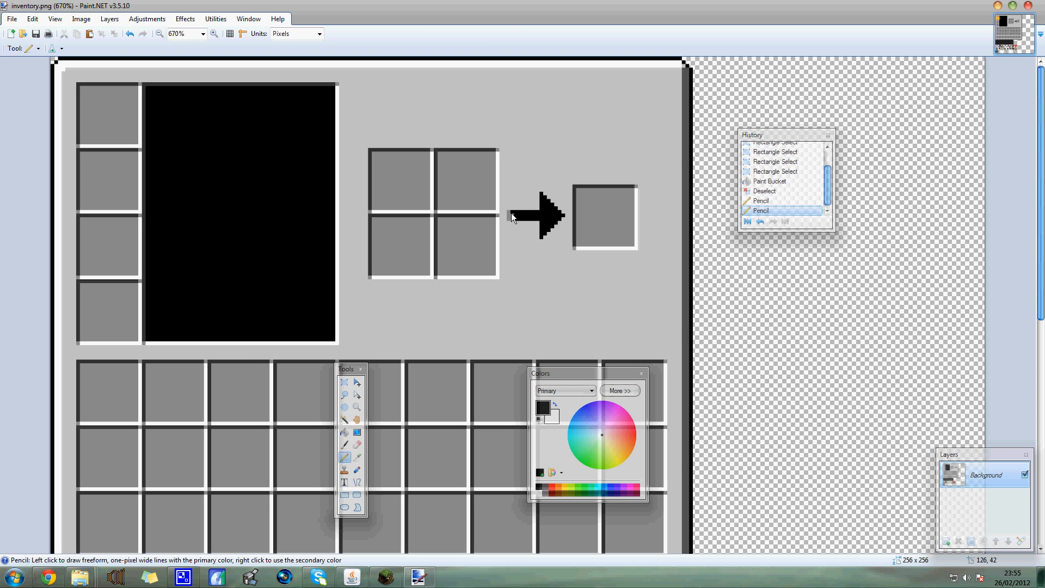
drag(512, 214, 510, 215)
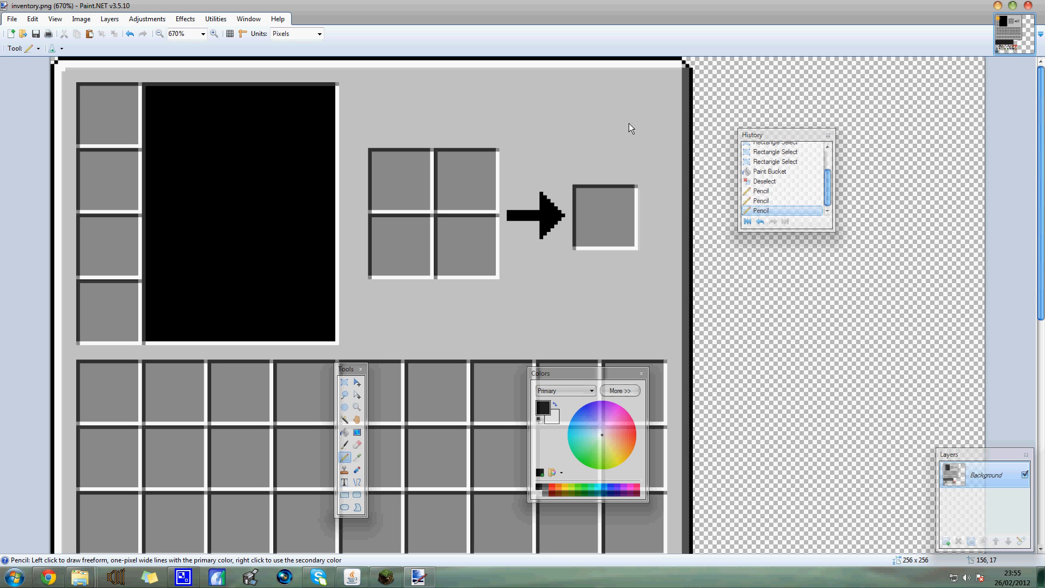
Step: Move the Colors window off the heart icons onto the empty transparent area of the texture
scroll(554, 146, down, 3)
scroll(550, 133, up, 3)
scroll(544, 202, down, 5)
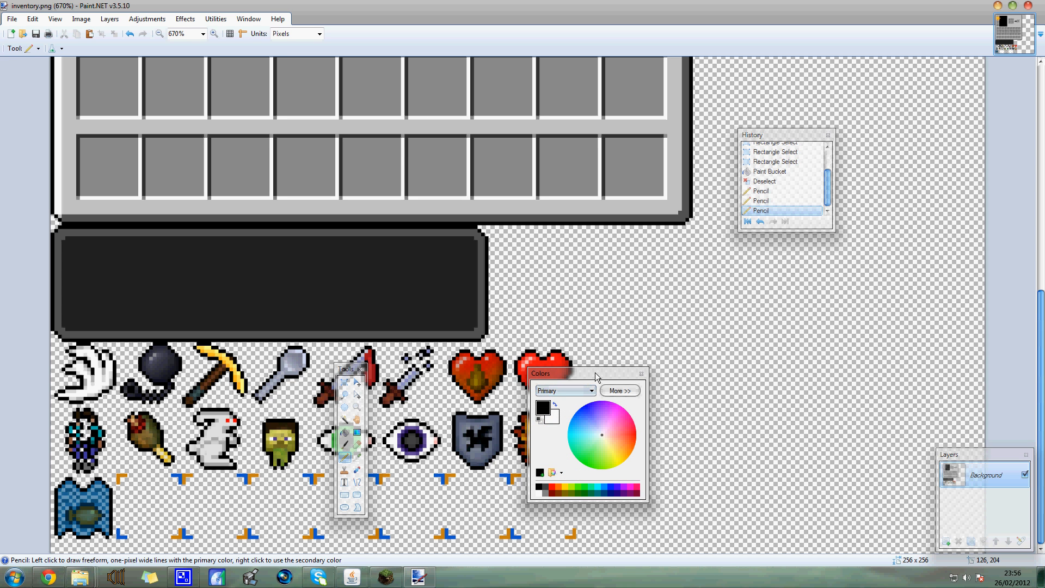
drag(595, 372, 783, 341)
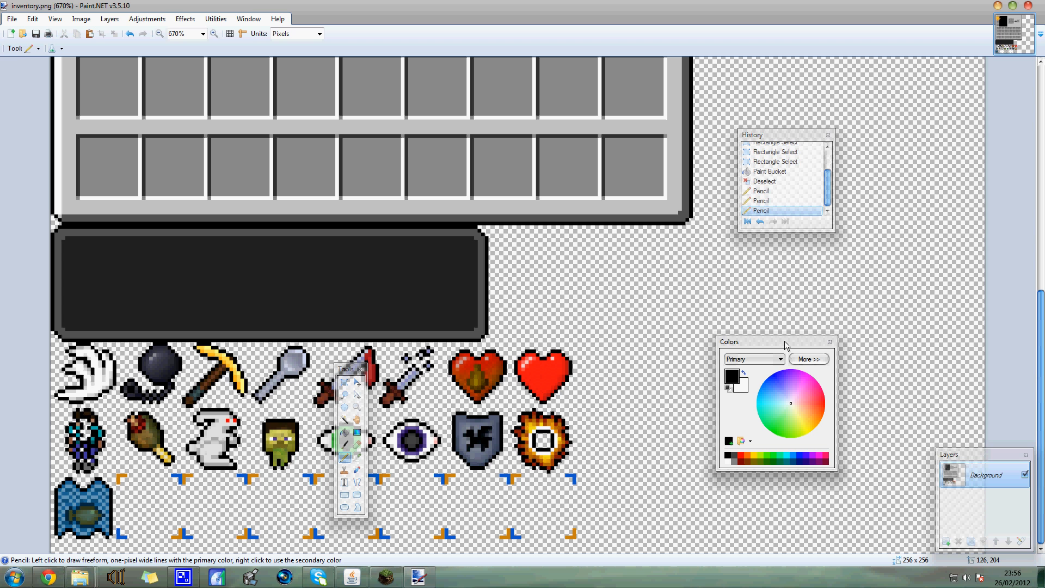
Step: Look over the inventory panel and the status effect icons beneath it
scroll(543, 332, up, 5)
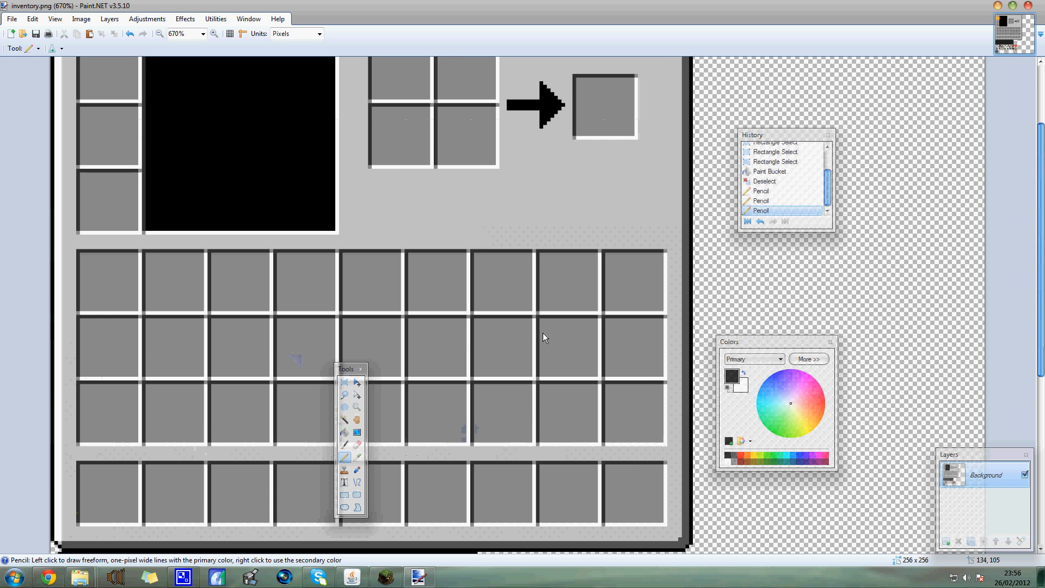
scroll(537, 331, down, 5)
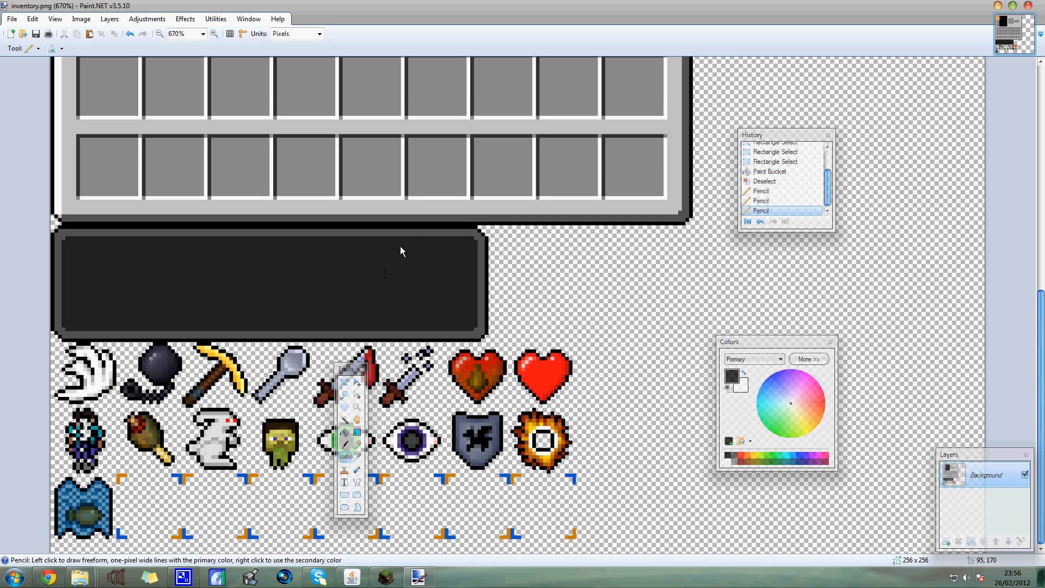
scroll(404, 238, up, 5)
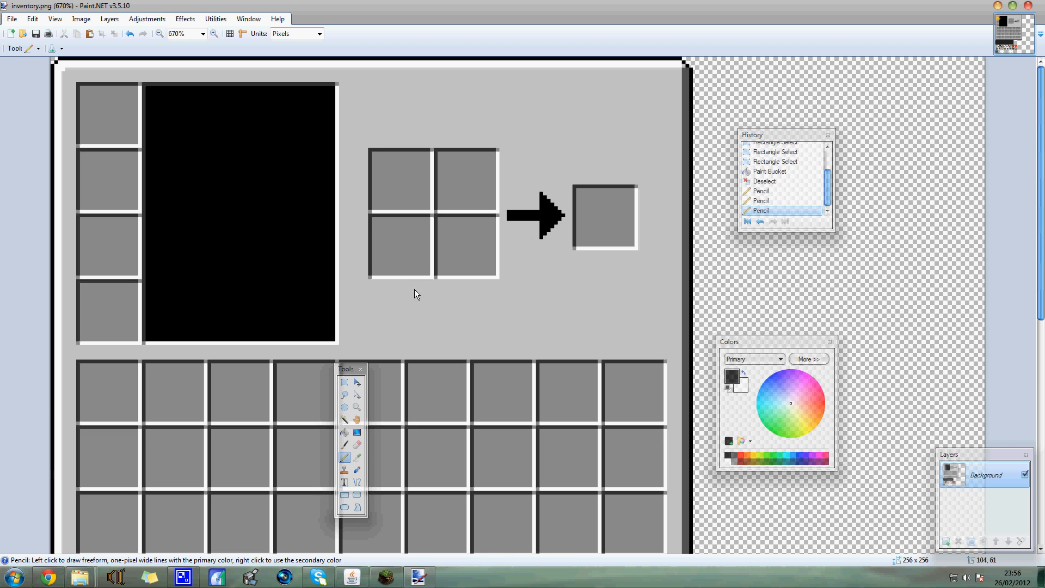
scroll(407, 285, down, 8)
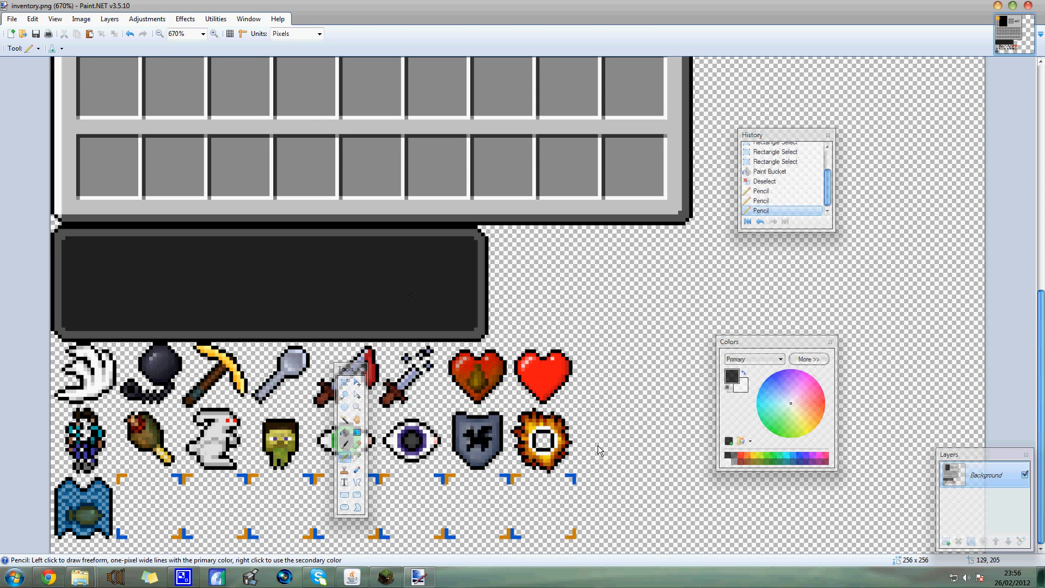
key(k)
click(534, 375)
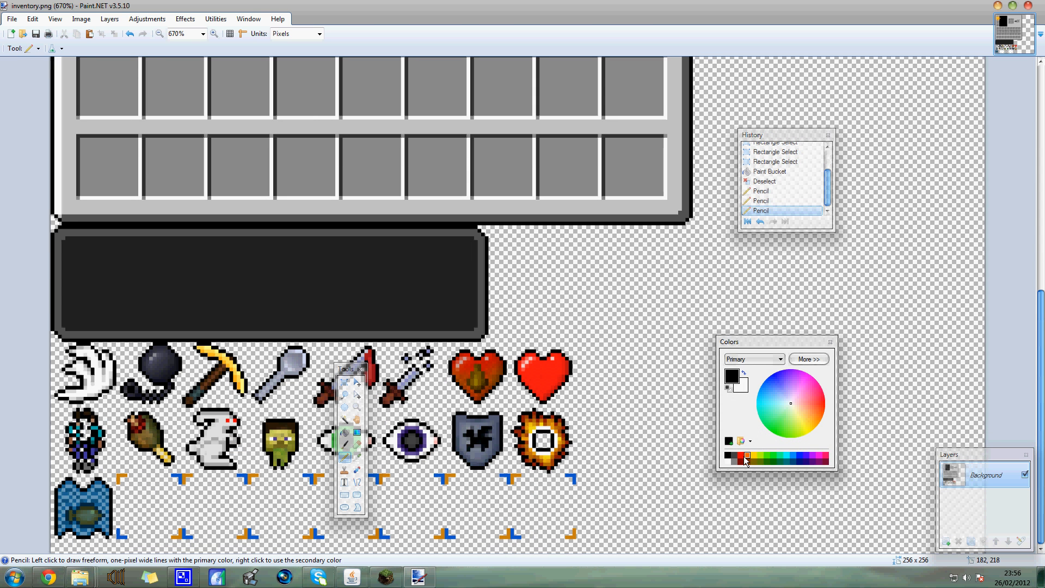
Step: Paint over the shading pixels of the plain red heart icon in light red with the Pencil, comparing the last stroke through undo and redo
click(558, 386)
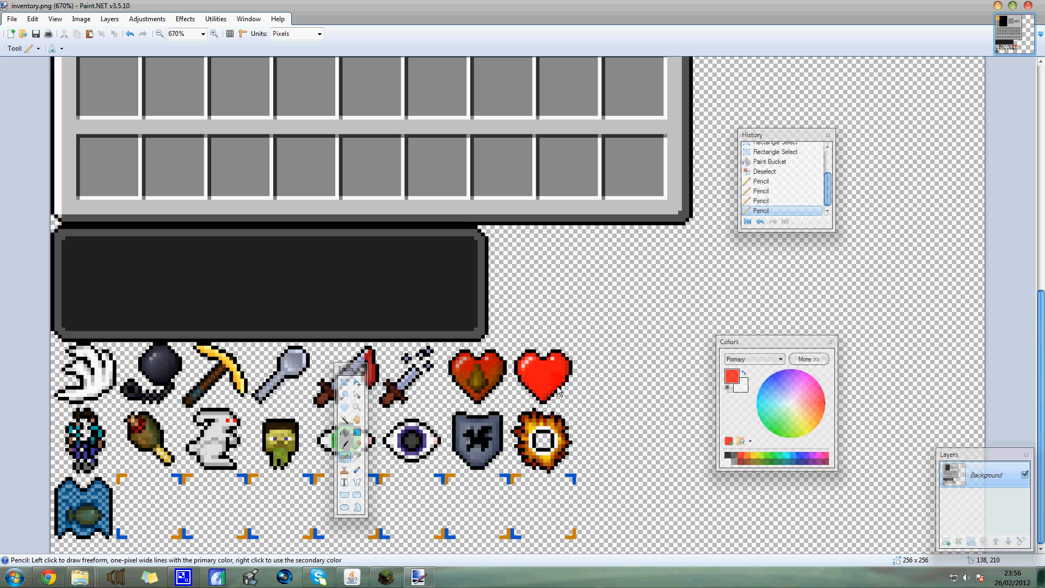
click(558, 390)
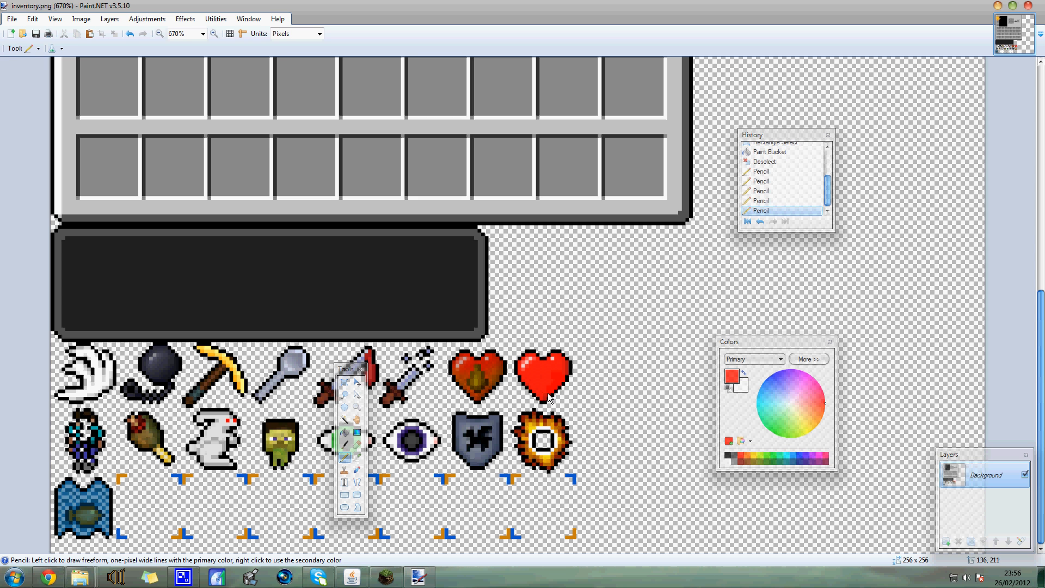
click(549, 394)
click(550, 392)
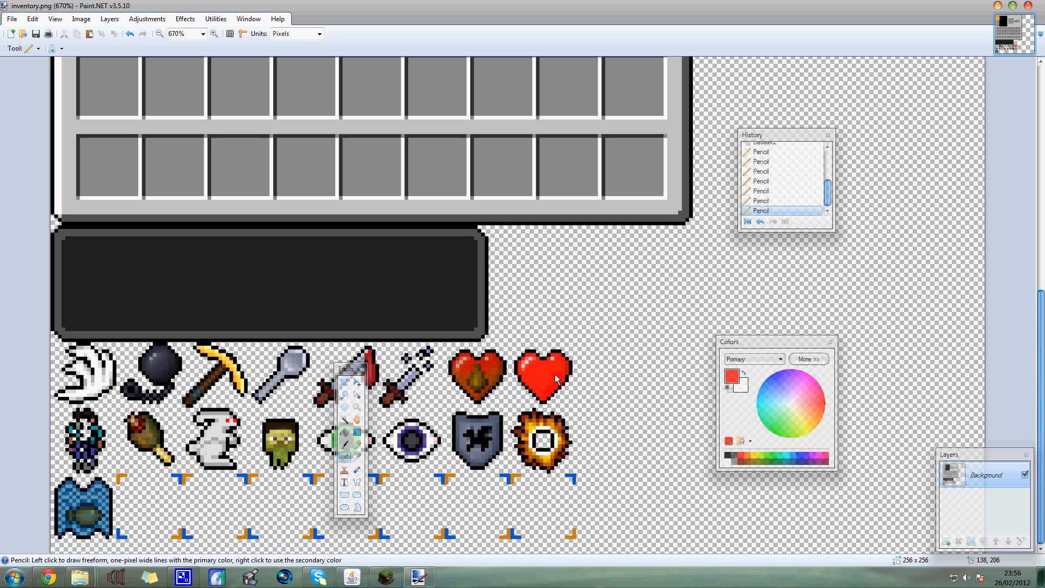
click(523, 374)
key(ctrl+z)
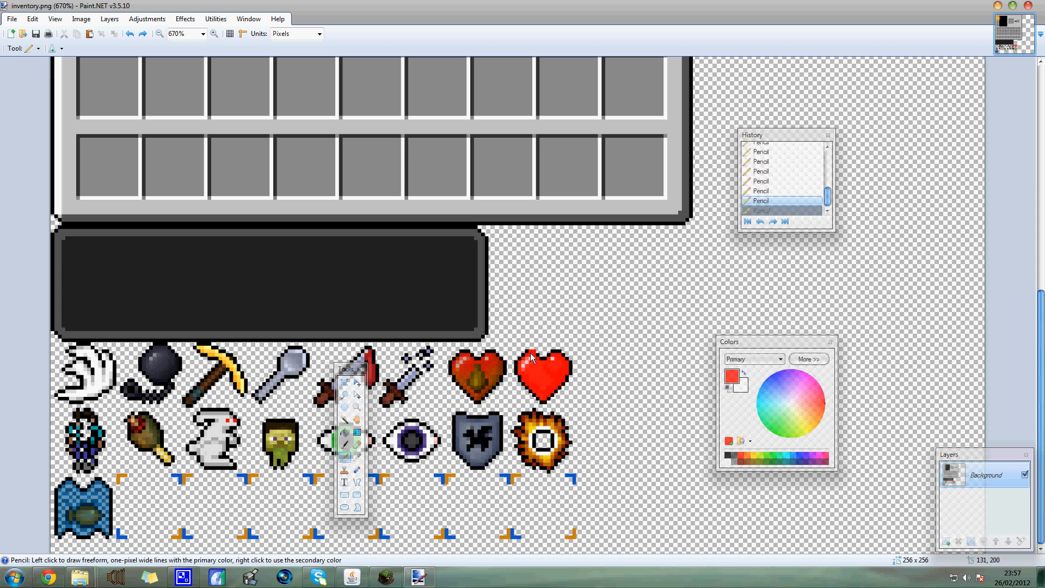
key(ctrl+y)
key(ctrl+z)
key(ctrl+y)
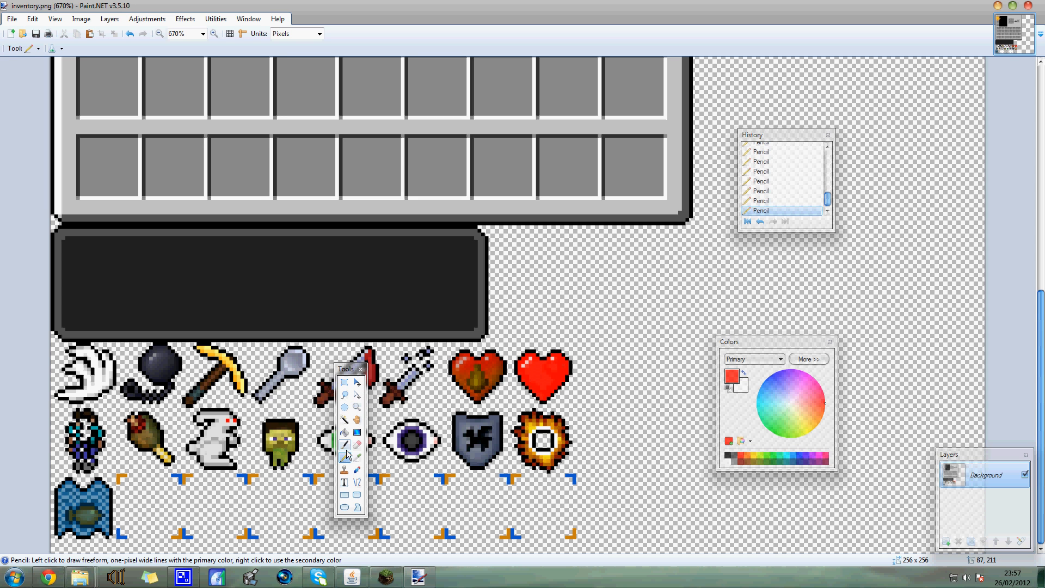
Step: Set the primary colour to white and move the Tools window off the status effect icons onto the empty transparent area
click(724, 462)
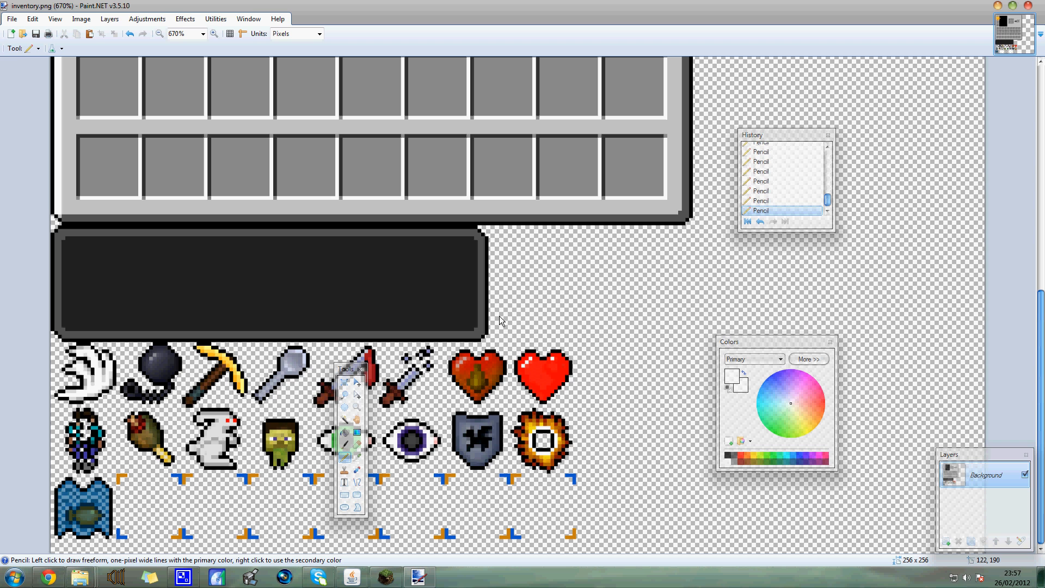
scroll(481, 313, up, 1)
scroll(481, 313, down, 1)
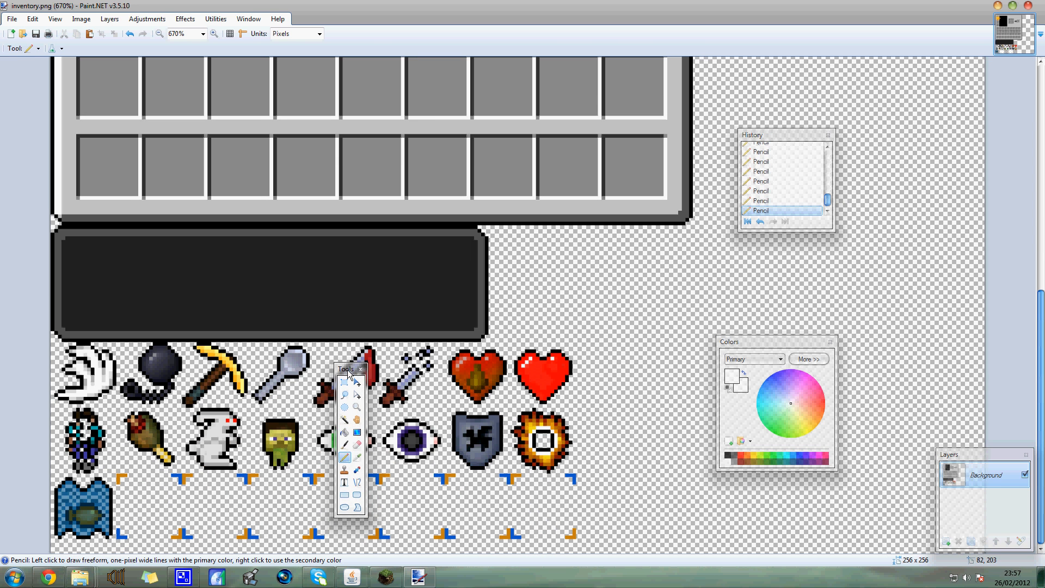
drag(351, 369, 626, 314)
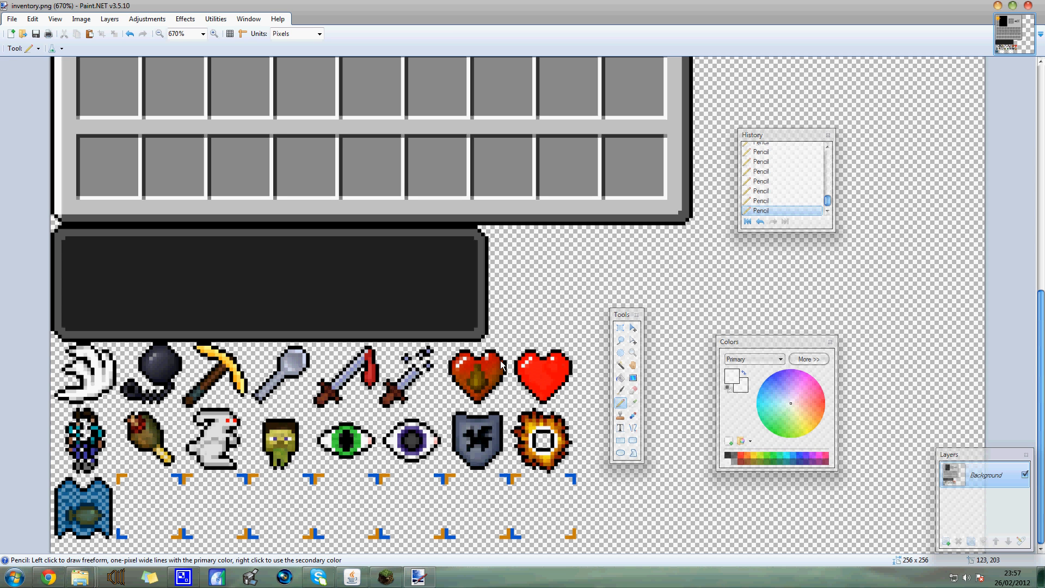
key(ctrl+z)
key(ctrl+y)
Step: Select the light grey panel area above the crafting grid and along the upper edge with overlapping additive rectangle selections
scroll(381, 401, up, 8)
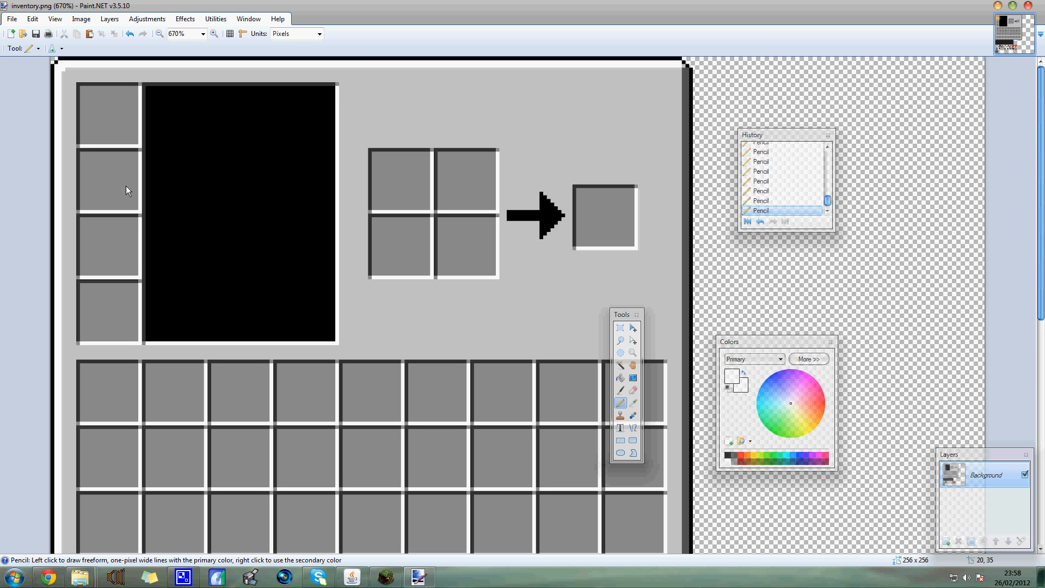
click(620, 327)
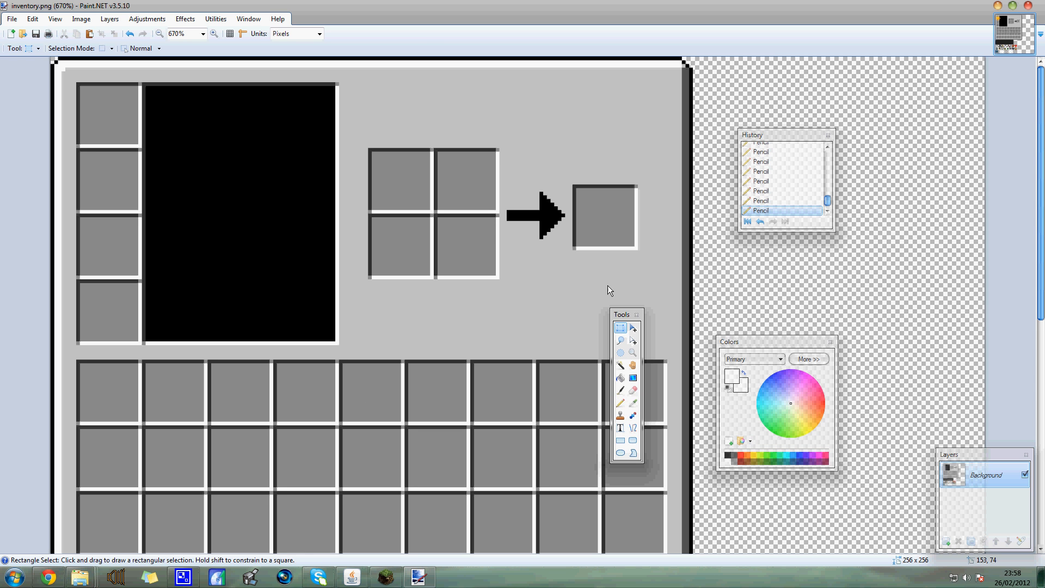
drag(427, 86, 626, 140)
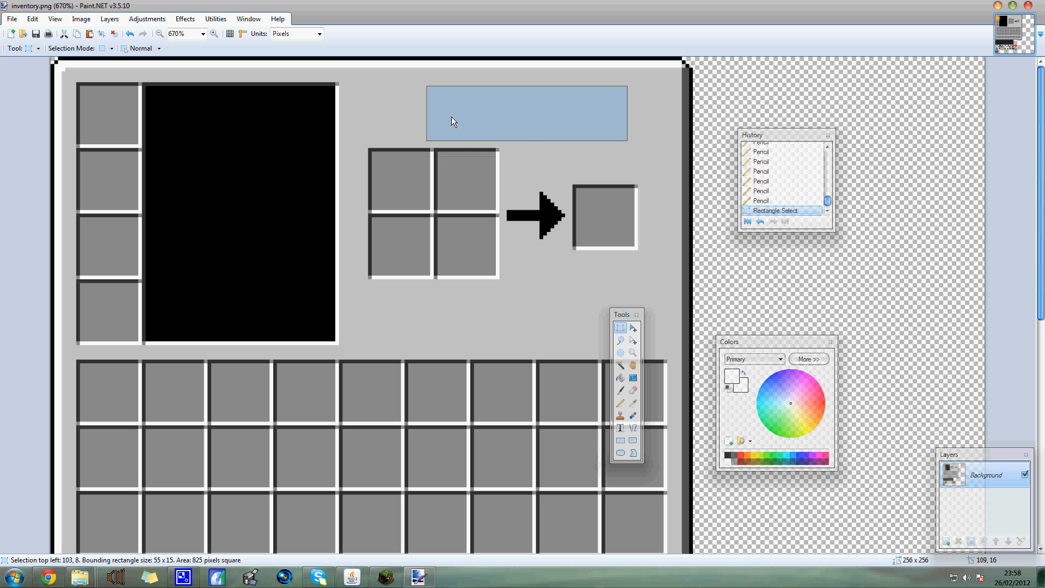
drag(343, 76, 542, 136)
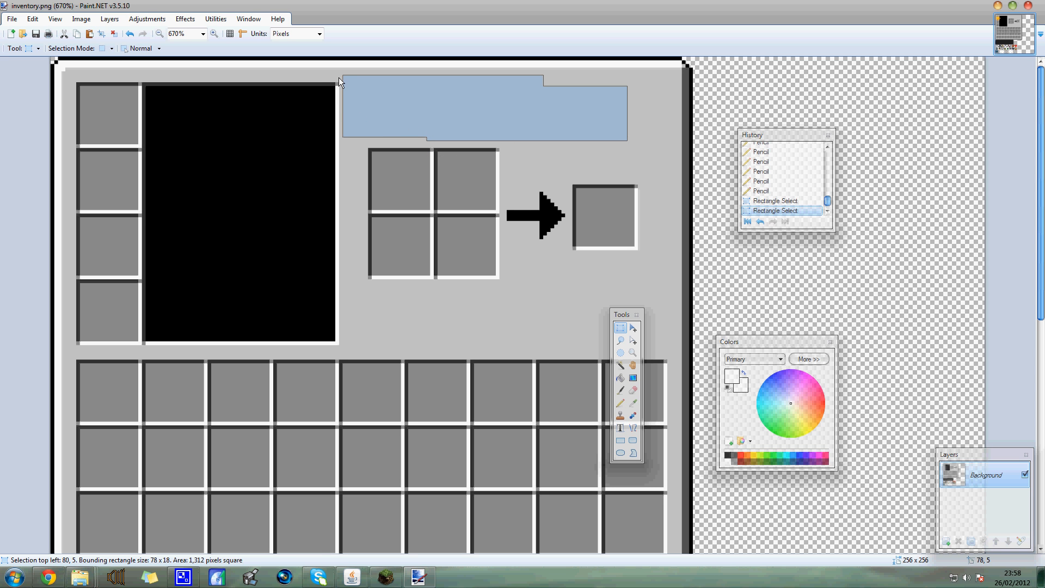
drag(355, 105, 401, 140)
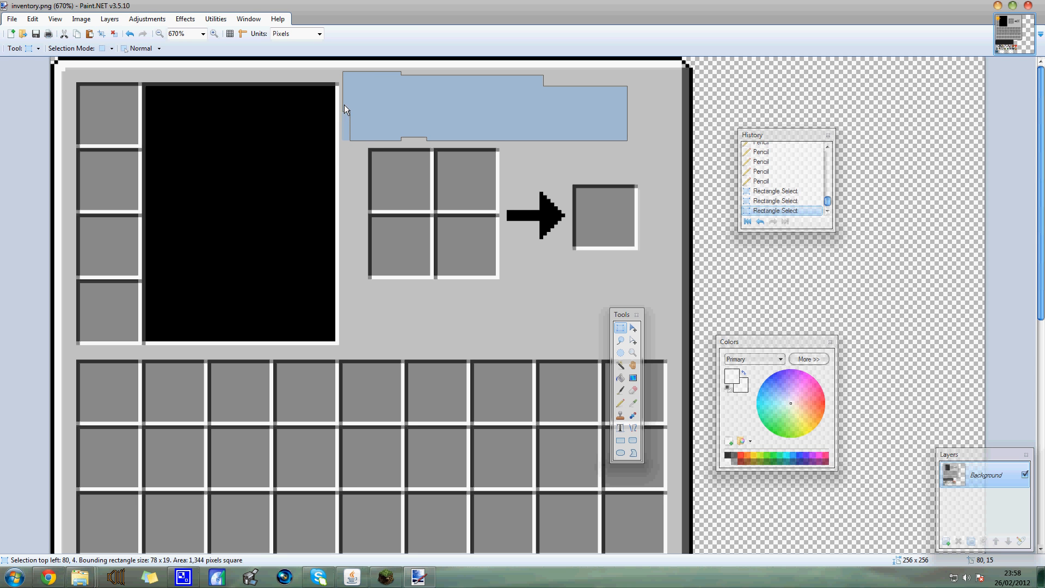
drag(344, 73, 67, 83)
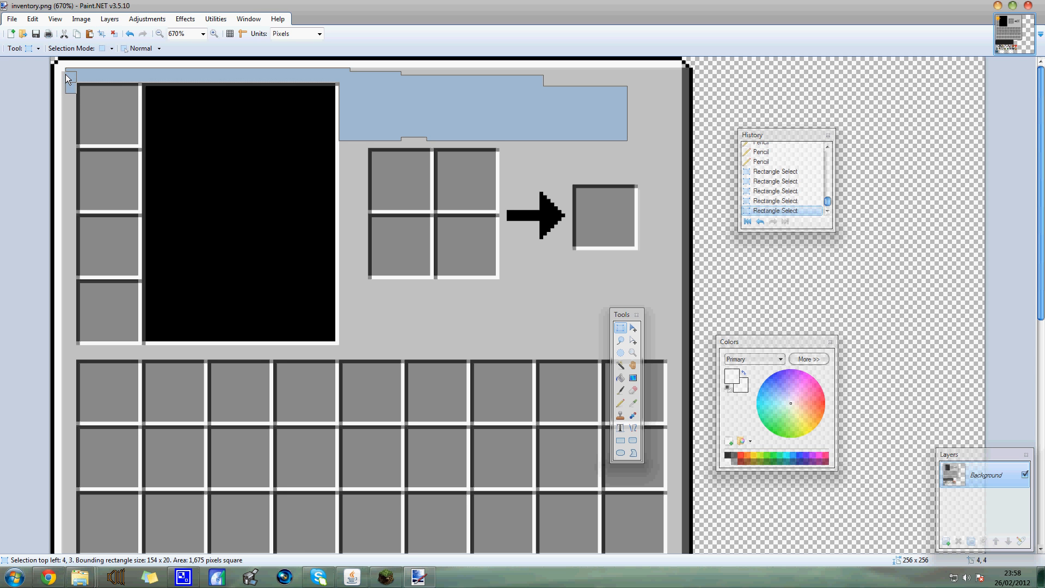
Step: Add the narrow grey margin beside the armour slots and down the inventory panel's left side to the rectangle selection
drag(63, 74, 66, 344)
scroll(87, 247, up, 2)
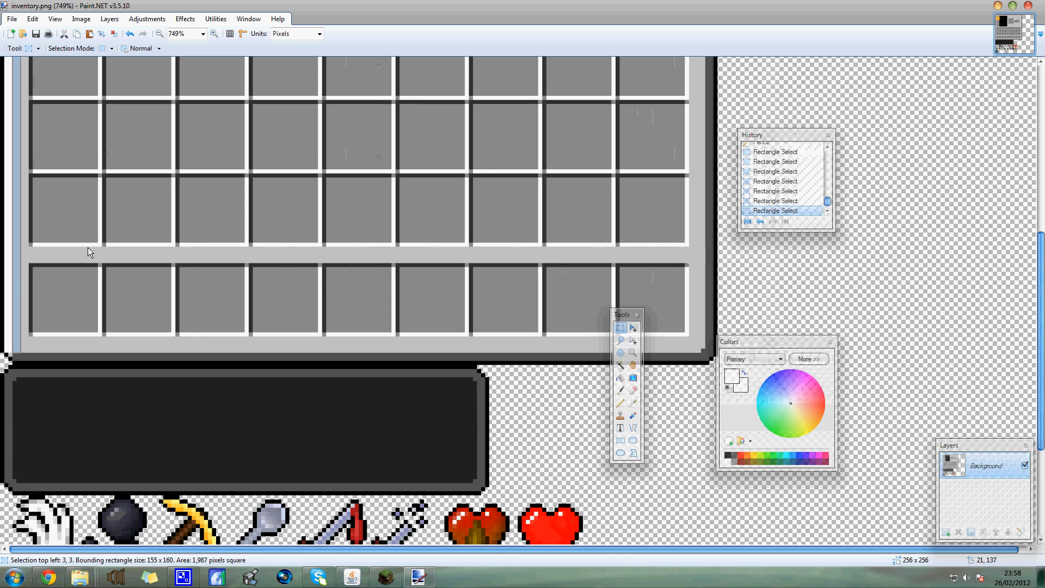
scroll(87, 247, up, 3)
scroll(88, 247, up, 2)
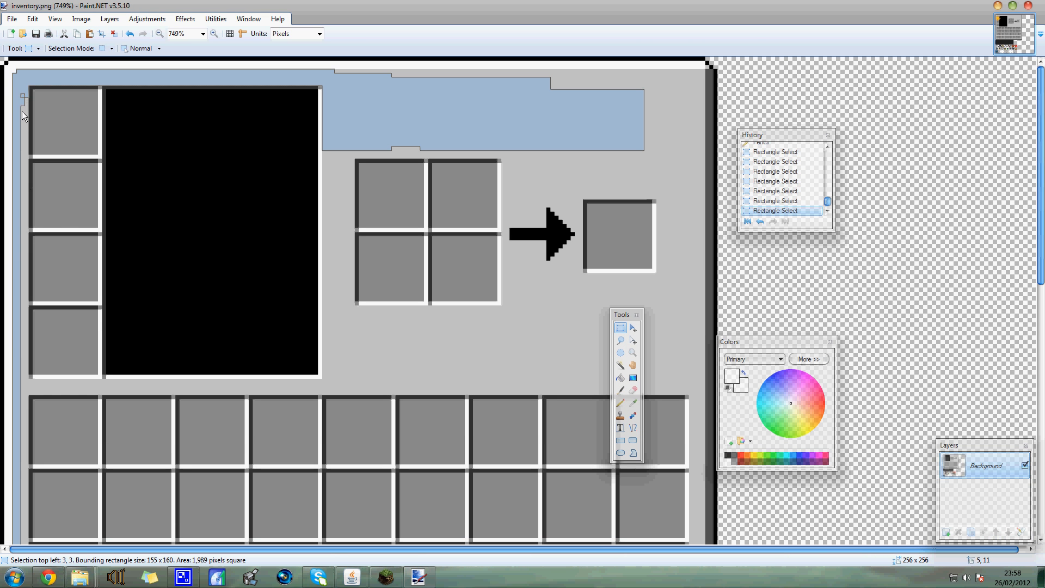
drag(25, 127, 29, 349)
scroll(34, 282, down, 1)
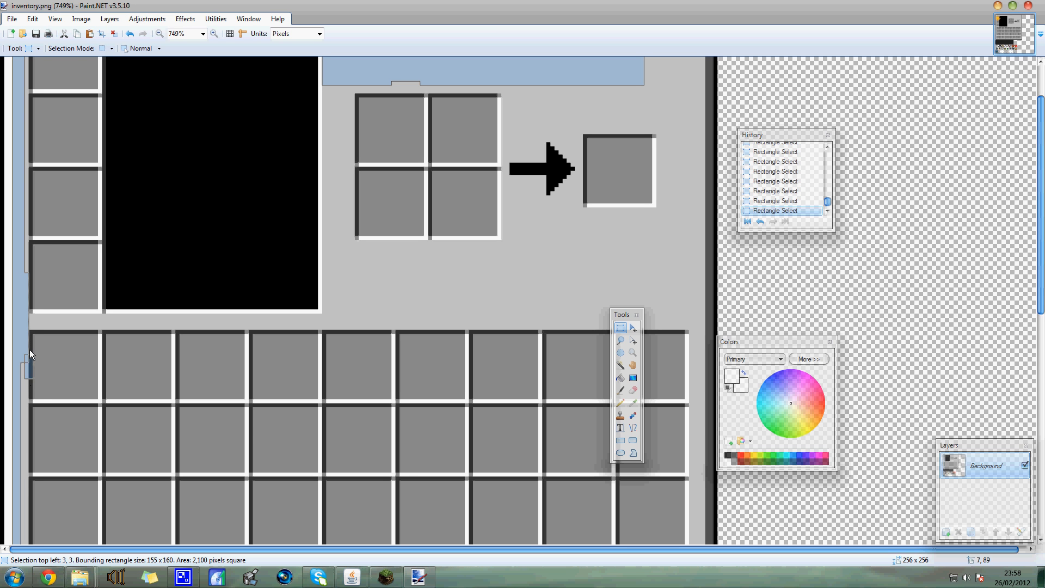
drag(21, 268, 25, 393)
Step: Add the grey strips around the hotbar row, above the main inventory rows and along their right side to the selection
scroll(24, 115, down, 5)
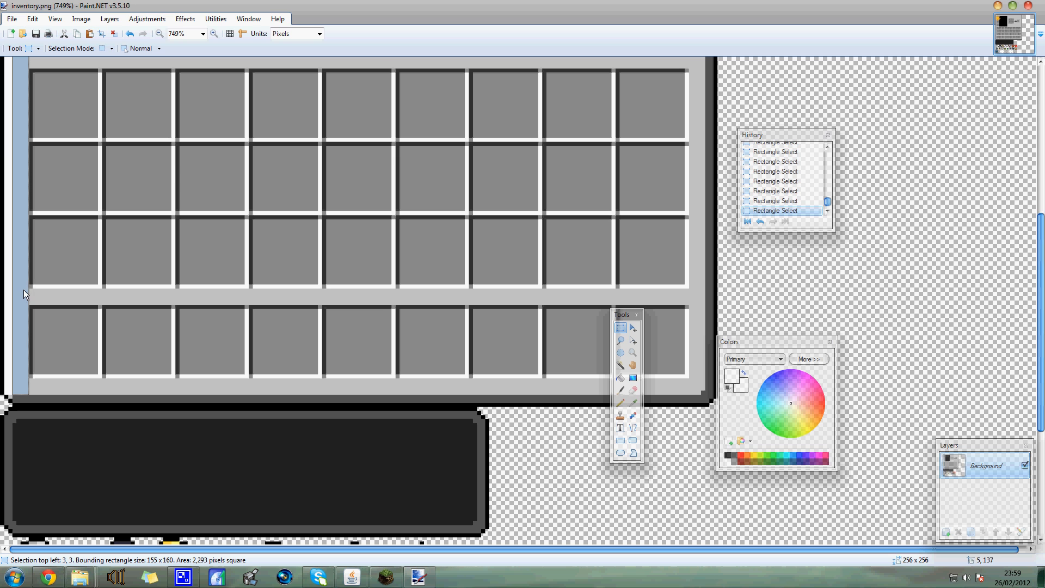
drag(24, 292, 31, 391)
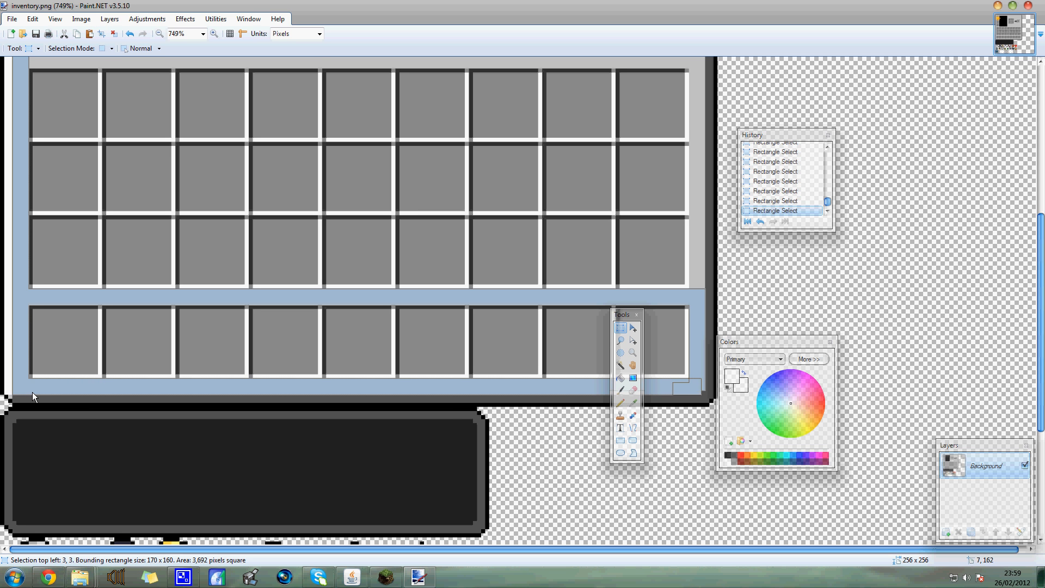
scroll(120, 334, up, 3)
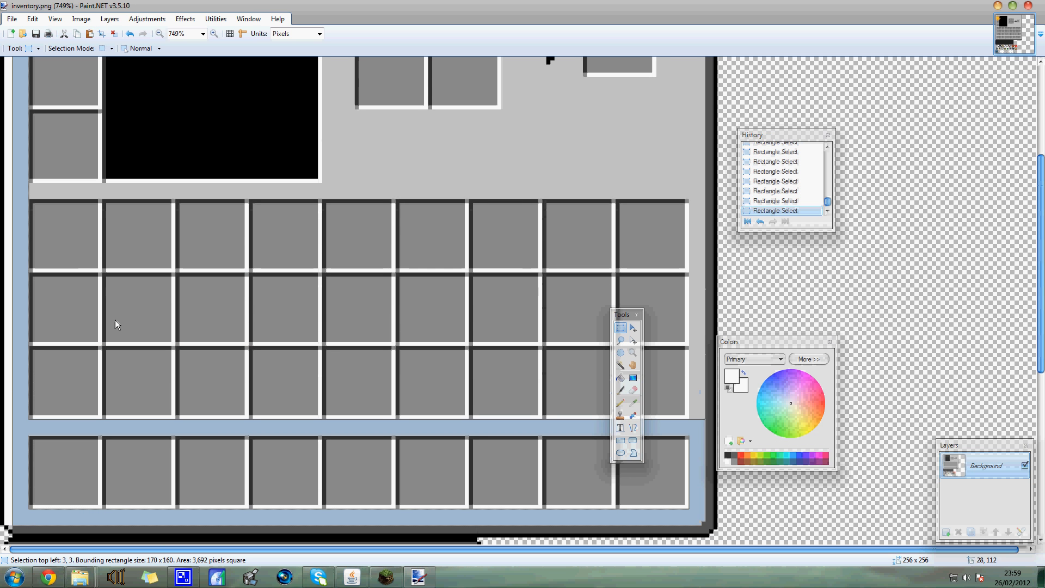
drag(25, 187, 712, 349)
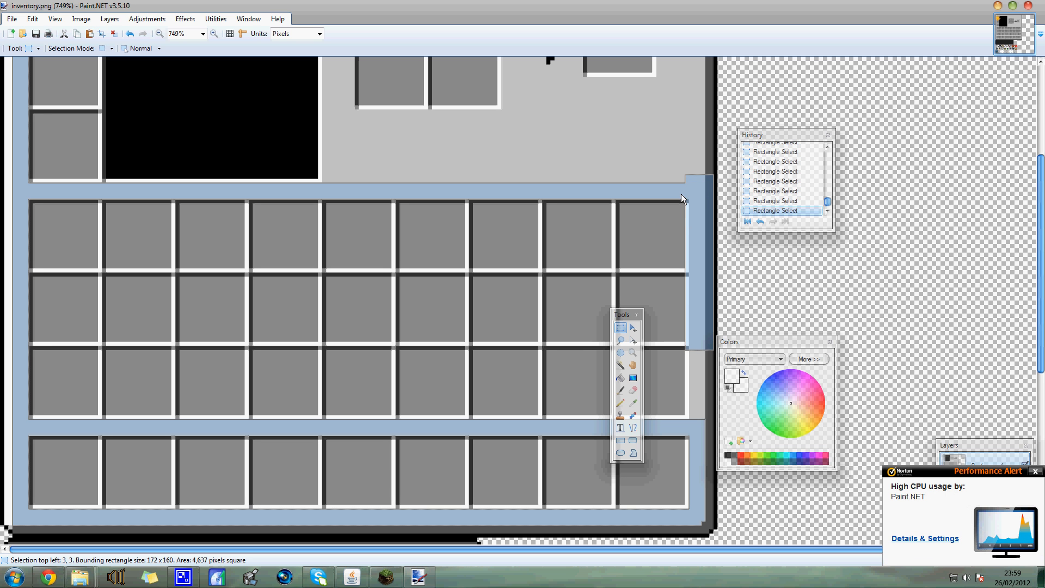
key(ctrl+z)
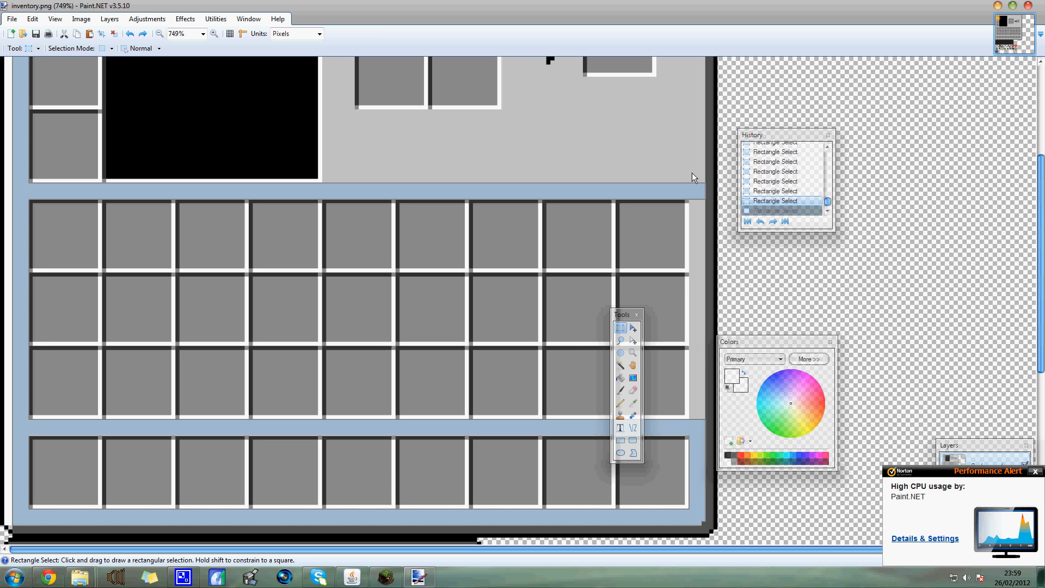
drag(691, 172, 705, 413)
Step: Add the grey area between the character preview and crafting grid and the unselected gaps up to the panel's upper-right corner to the selection
scroll(333, 154, up, 3)
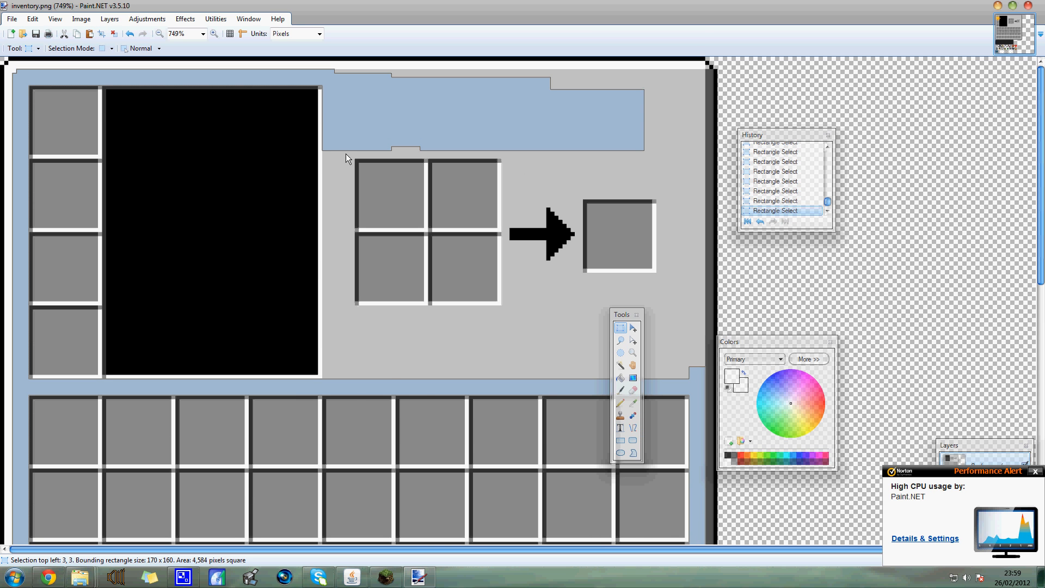
drag(322, 138, 339, 191)
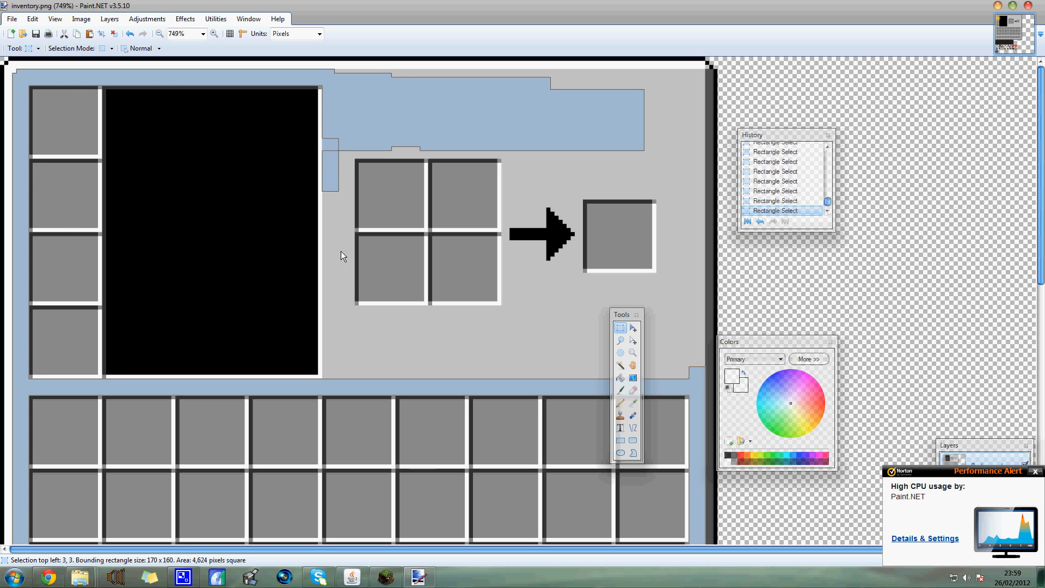
drag(341, 251, 703, 157)
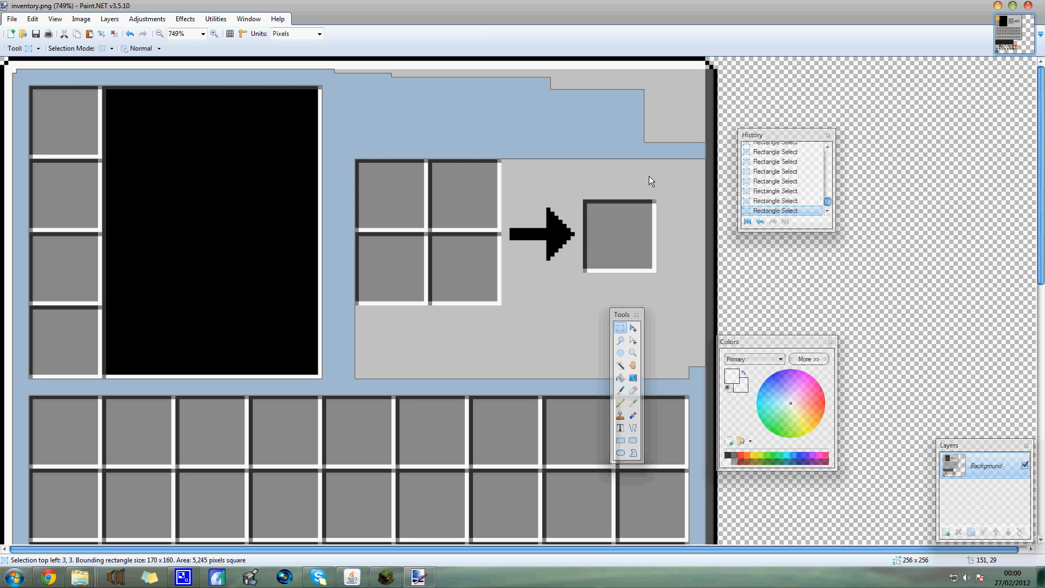
drag(611, 179, 702, 73)
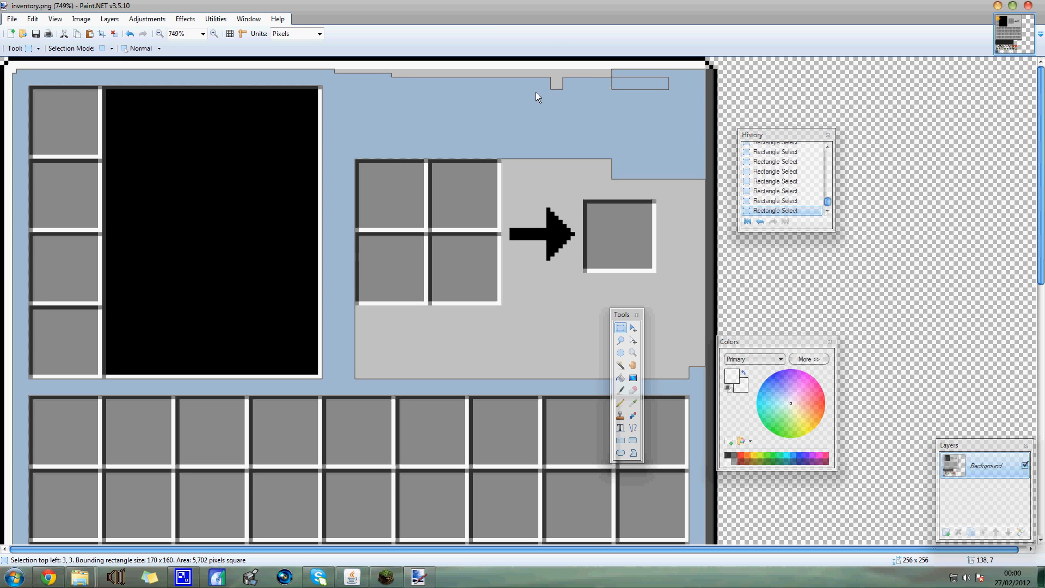
drag(367, 94, 335, 70)
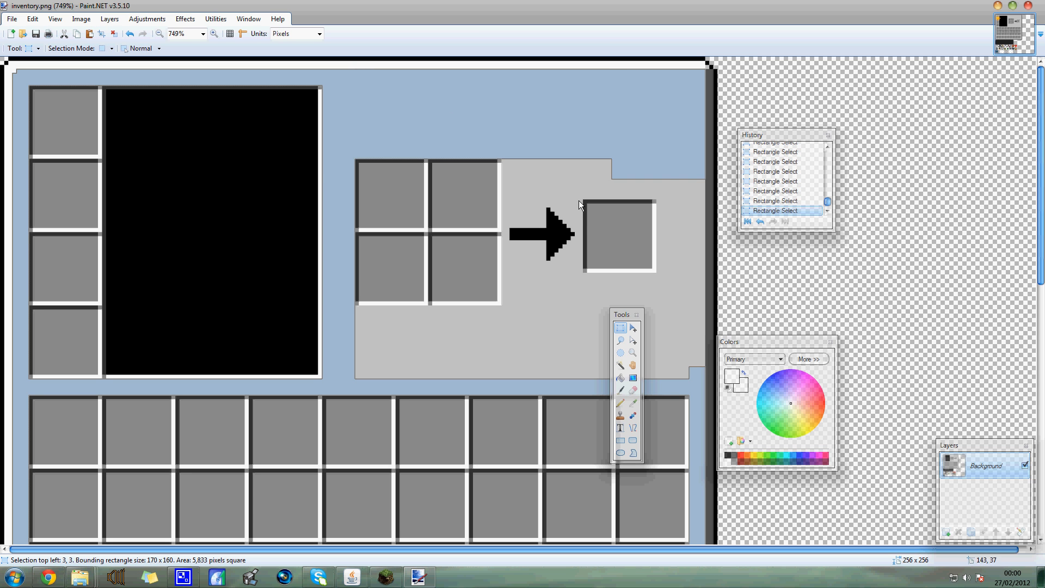
Step: Add the grey areas around the crafting result slot, along the arrow's shaft and below the arrow to the selection
drag(701, 174, 656, 391)
mouse_move(657, 195)
mouse_down()
mouse_move(504, 198)
mouse_move(539, 223)
mouse_up()
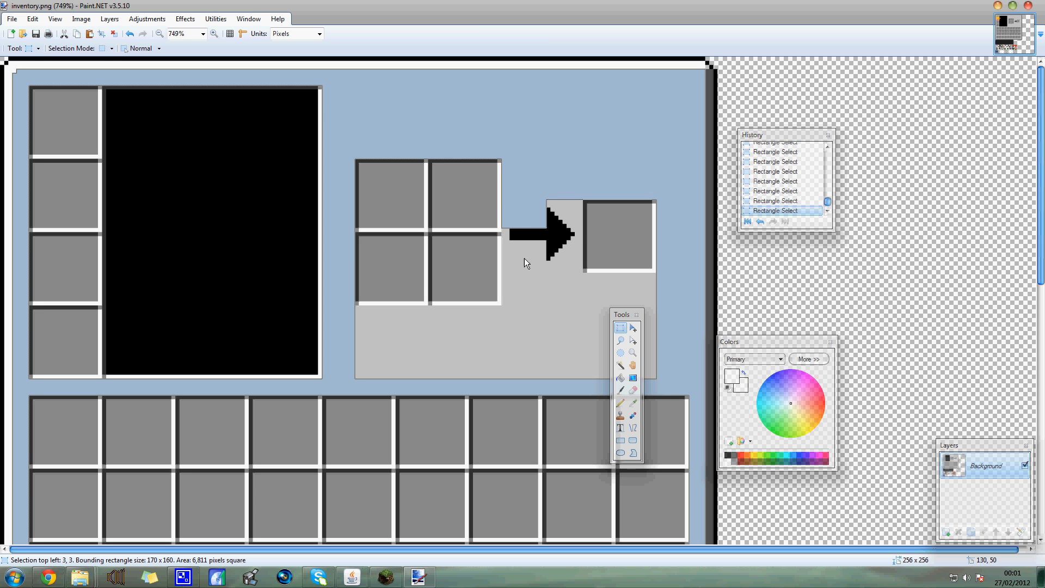
drag(507, 251, 544, 381)
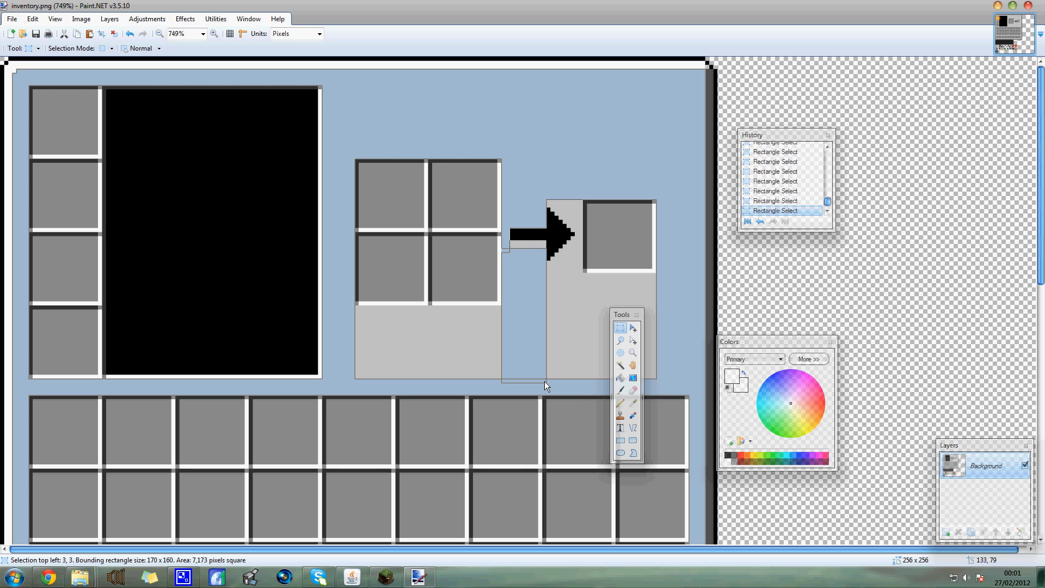
drag(511, 262, 544, 246)
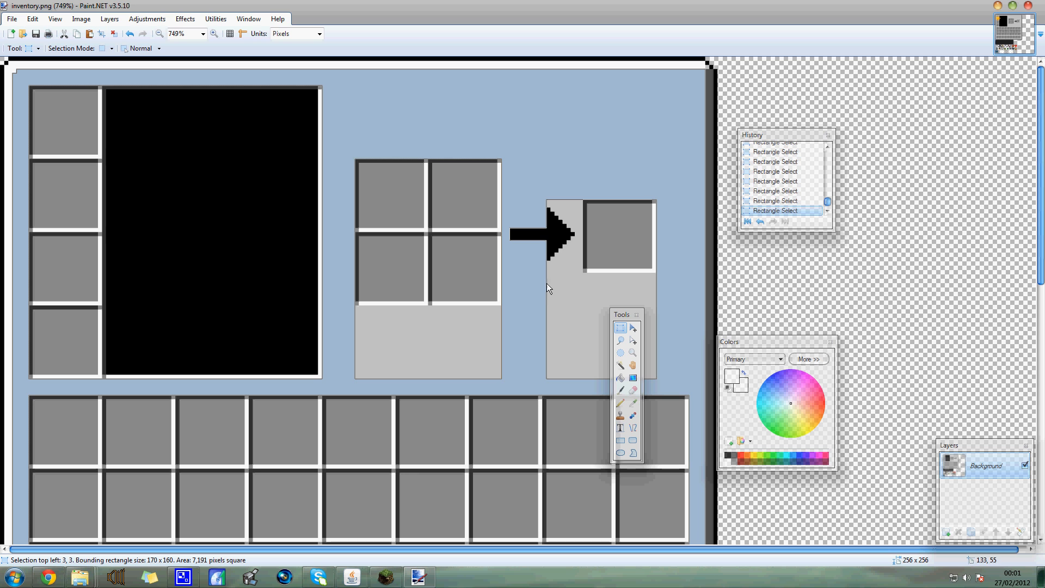
drag(540, 266, 582, 376)
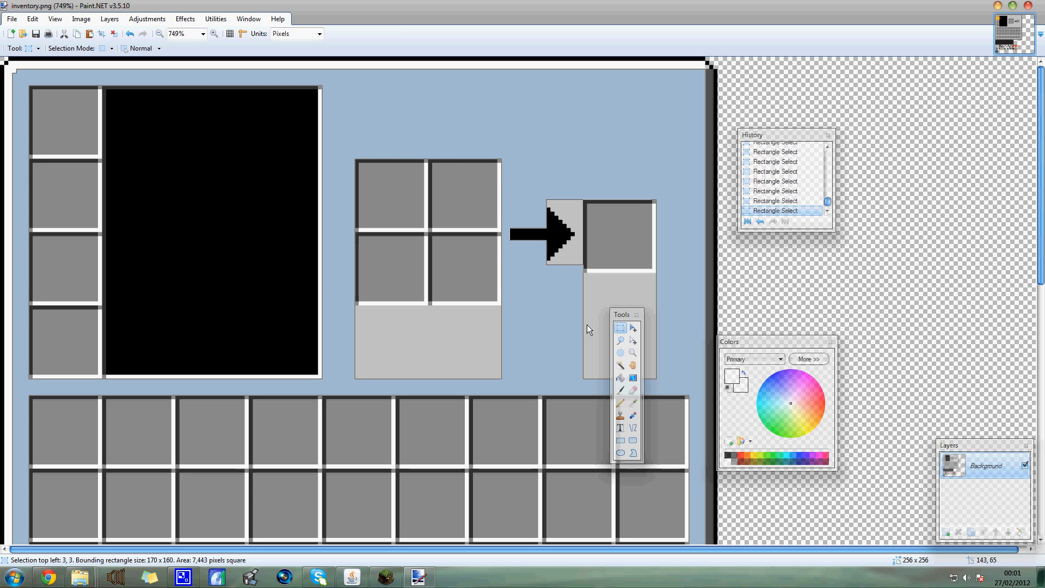
drag(536, 273, 624, 281)
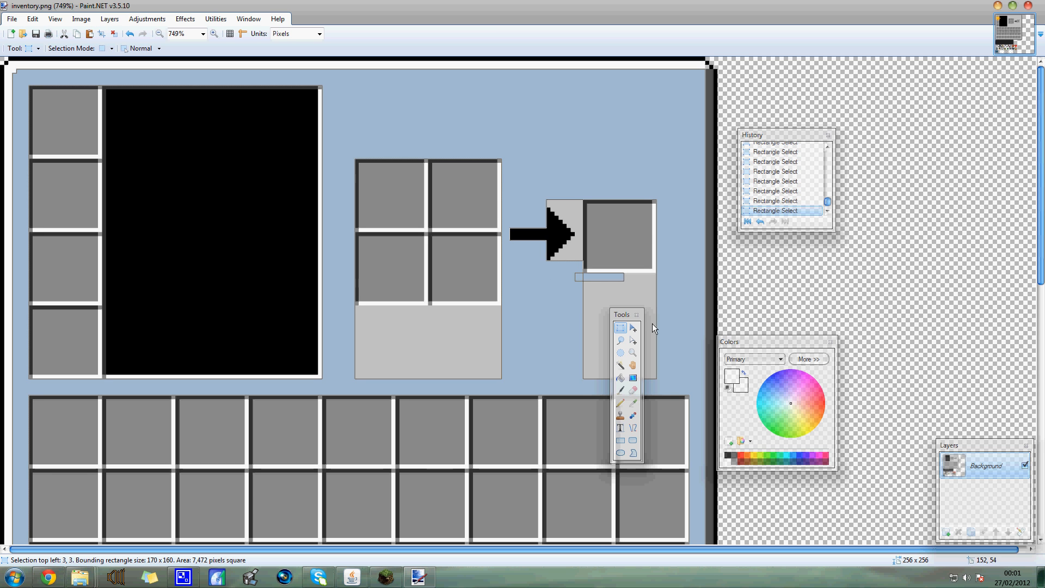
drag(652, 323, 659, 384)
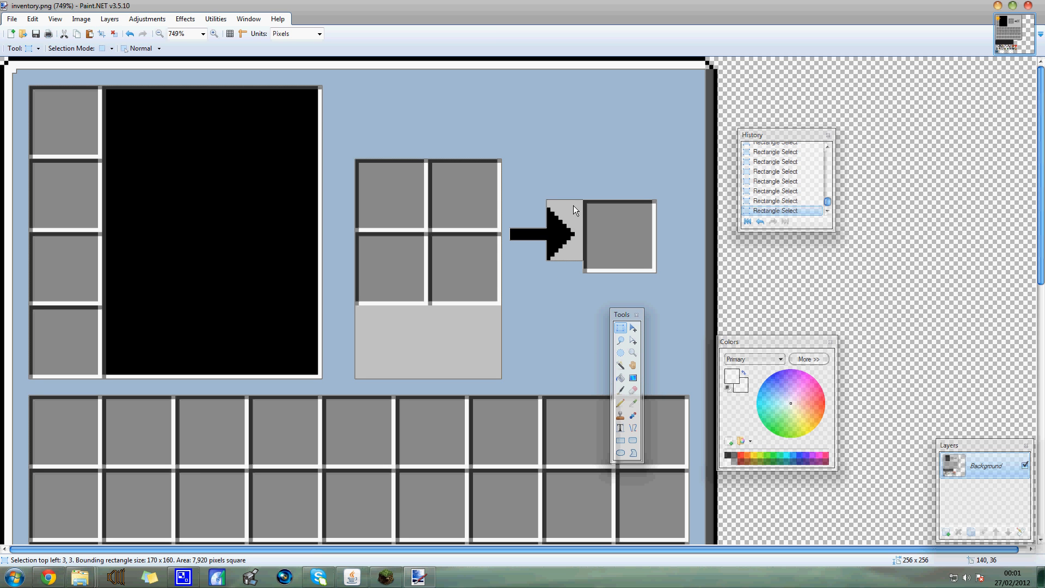
Step: Add the remaining grey areas around the arrowhead, between the arrow and the crafting result slot, to the rectangle selection
drag(568, 194, 580, 227)
drag(566, 273, 579, 239)
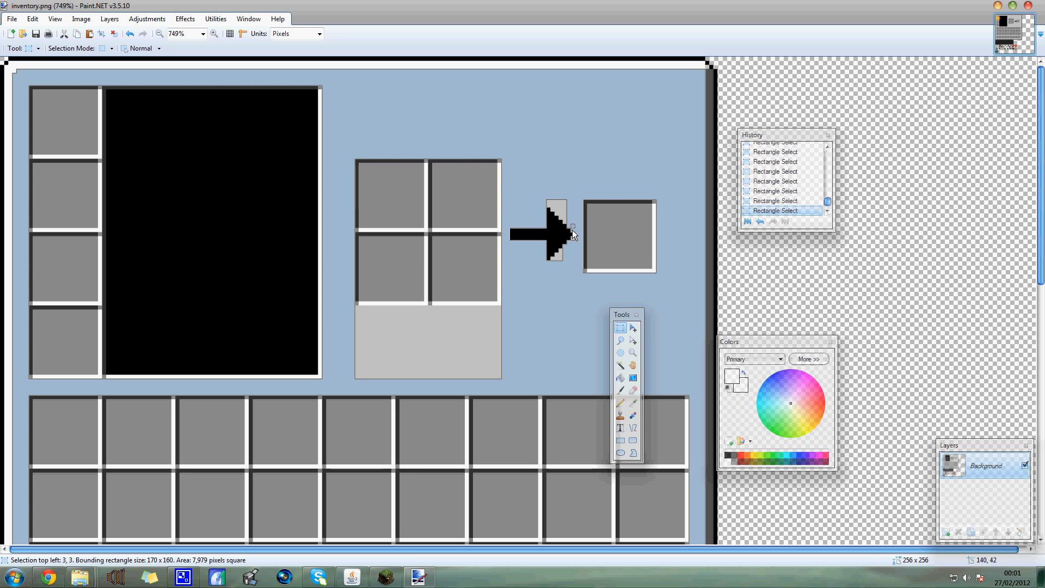
drag(572, 233, 562, 260)
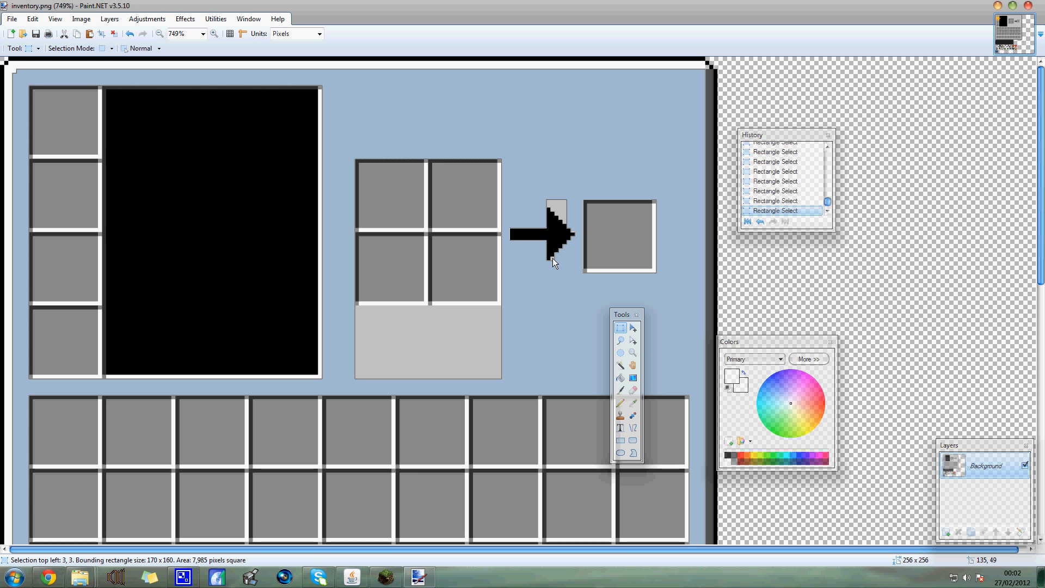
drag(553, 258, 554, 266)
key(ctrl+z)
key(ctrl+y)
drag(559, 259, 553, 259)
drag(546, 200, 569, 208)
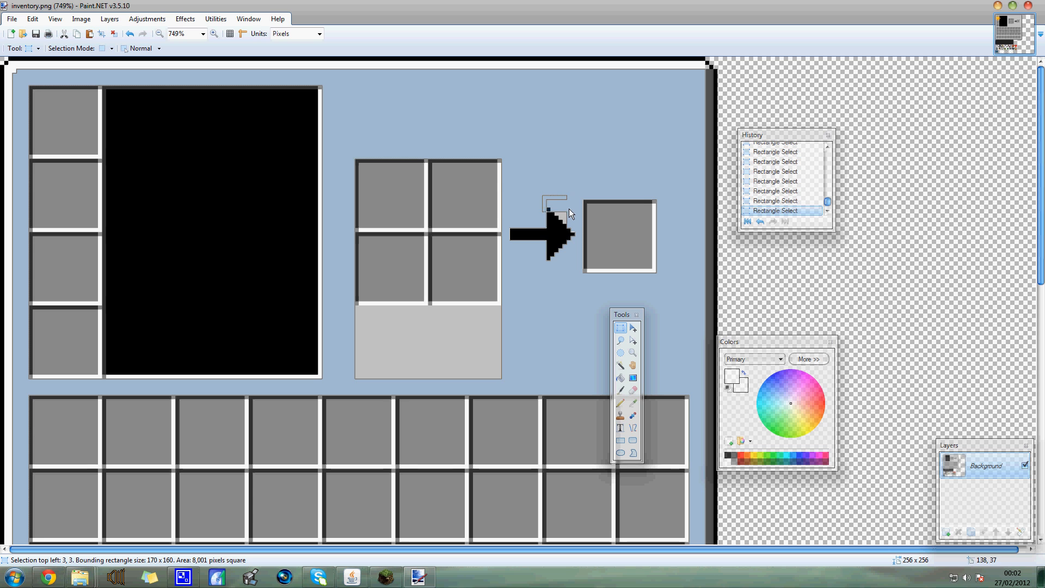
key(ctrl+z)
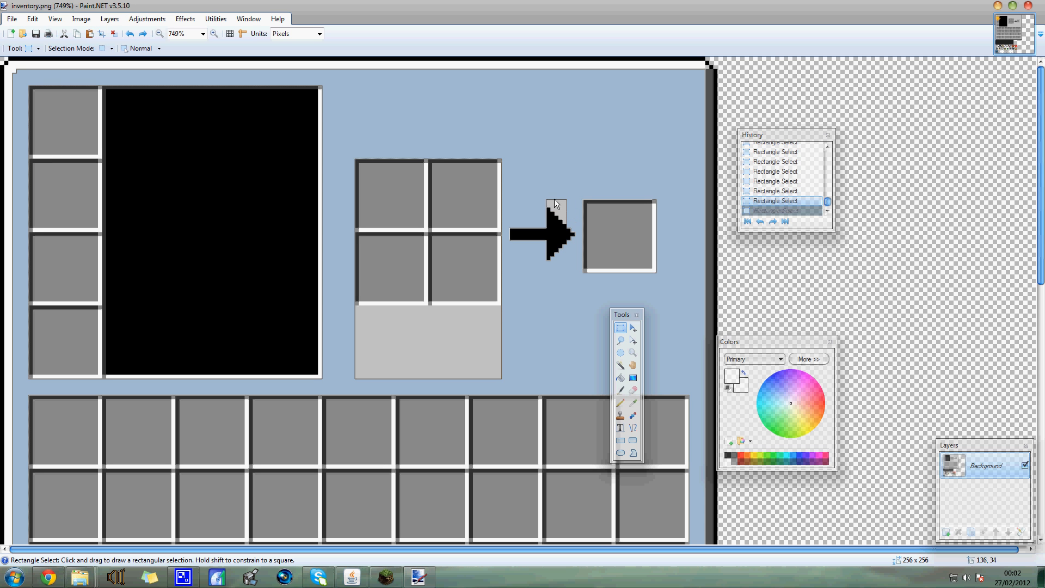
mouse_move(547, 198)
mouse_down()
mouse_move(567, 203)
mouse_move(566, 222)
mouse_move(553, 210)
mouse_up()
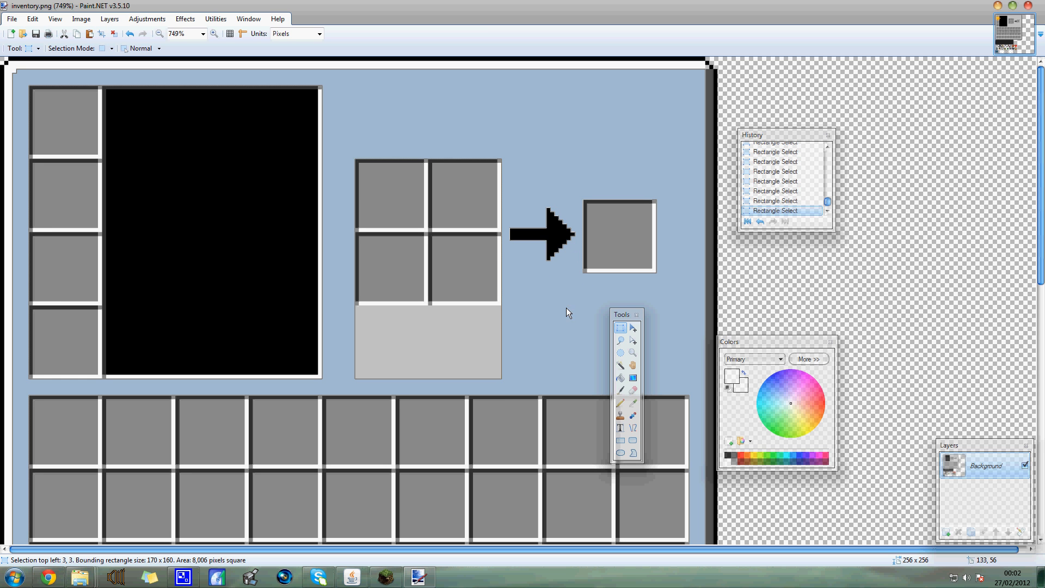
Step: Add the grey block below the 2×2 crafting grid to the selection and check the whole inventory panel for gaps
drag(521, 383, 337, 299)
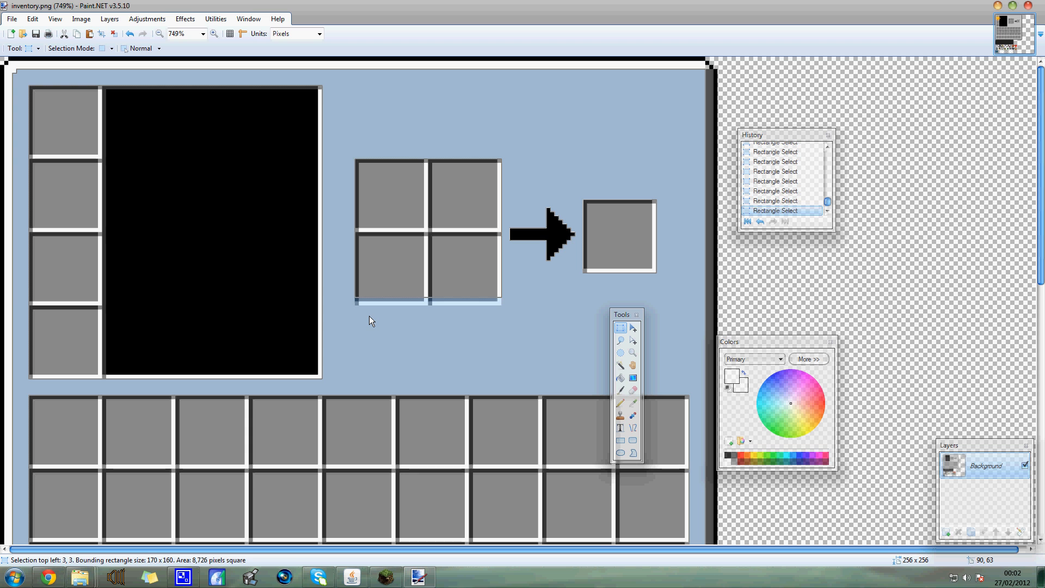
key(ctrl+z)
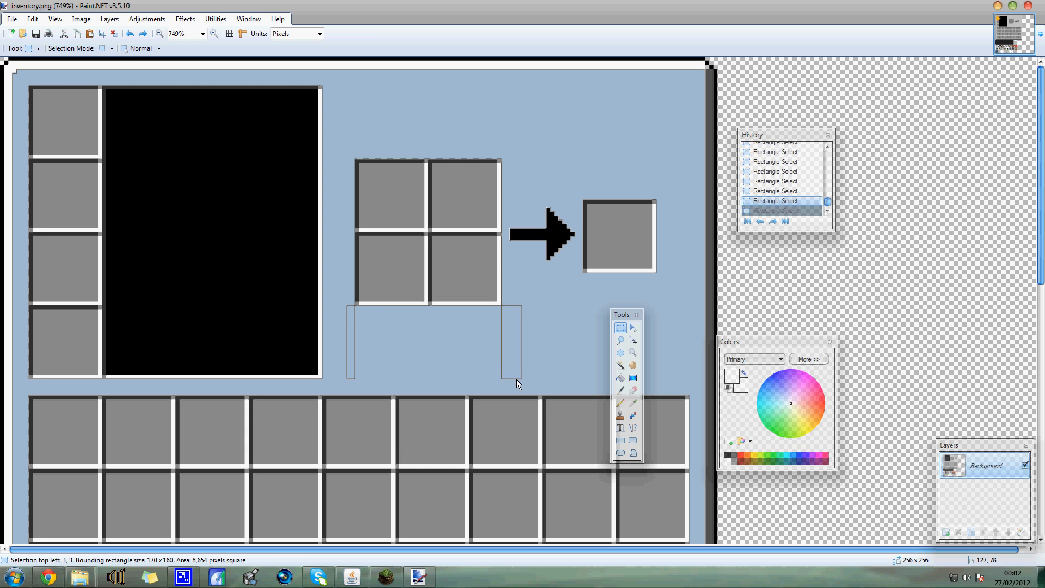
key(ctrl+y)
scroll(530, 371, down, 5)
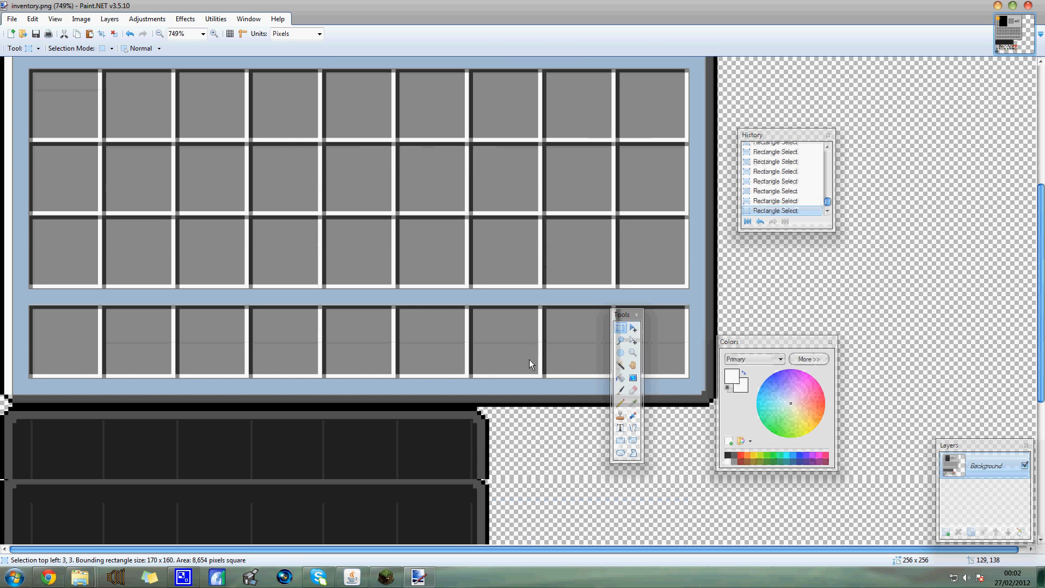
scroll(529, 359, down, 2)
scroll(484, 346, up, 5)
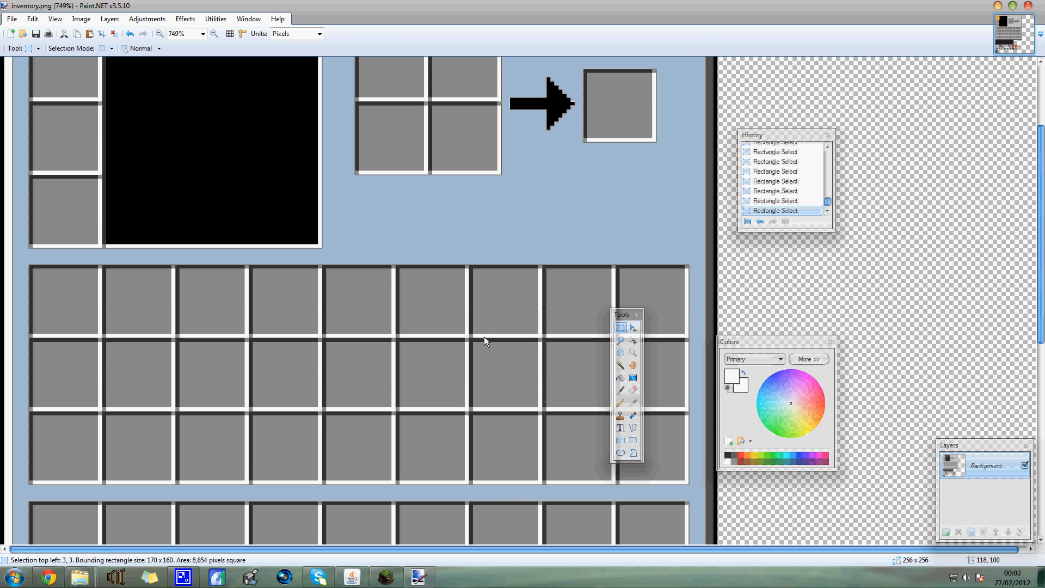
scroll(484, 339, up, 2)
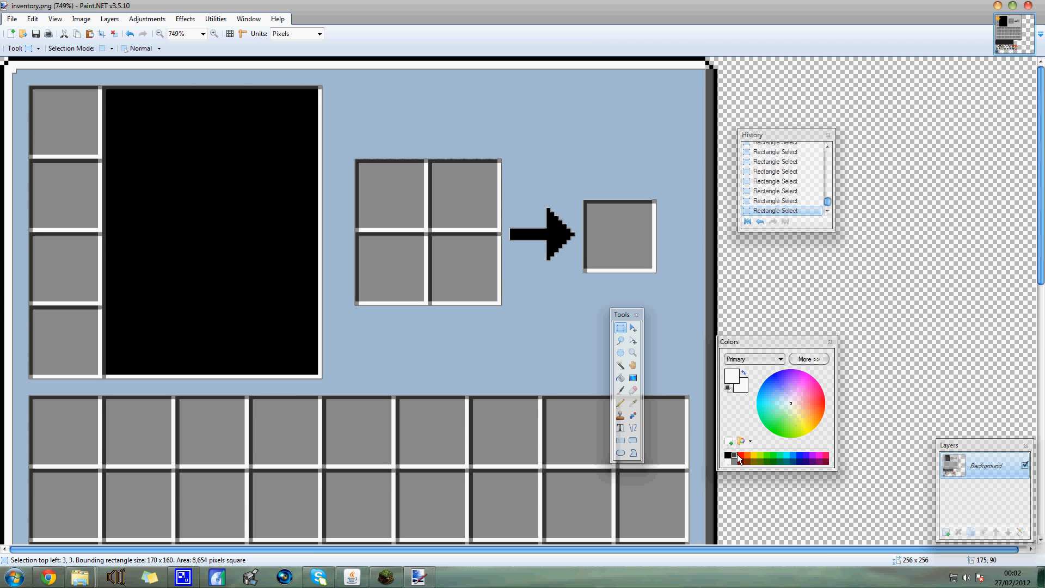
Step: Fill the selected panel background with a solid medium grey from the palette using the Paint Bucket
click(737, 454)
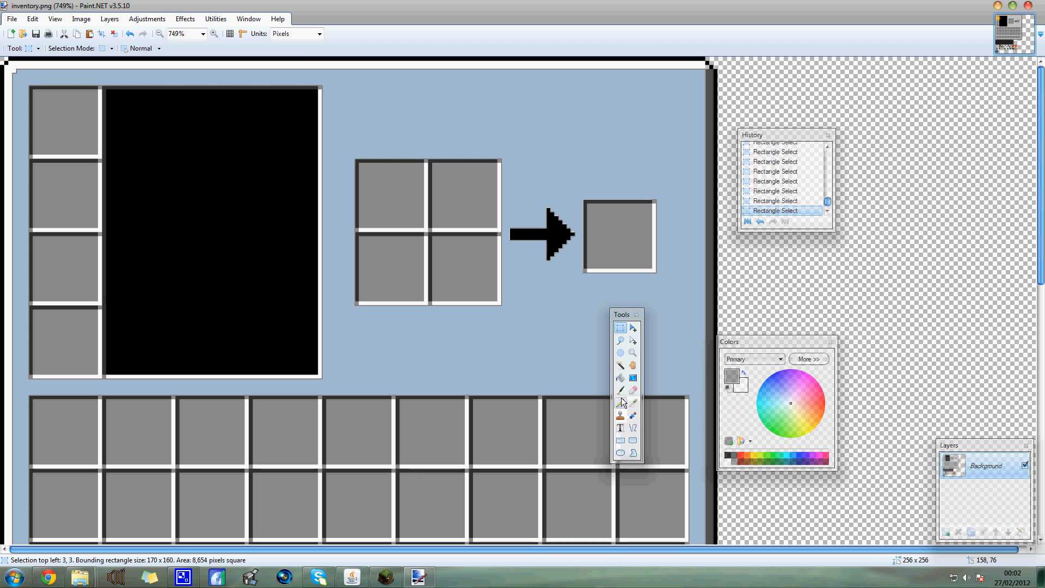
click(621, 378)
click(607, 429)
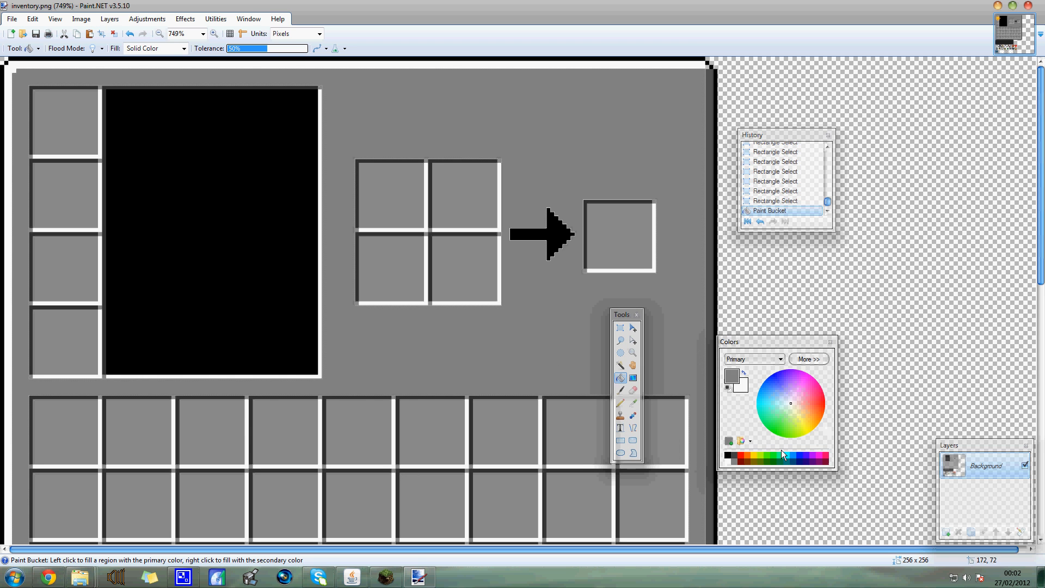
Step: Deselect the filled background and pencil a white pixel into the upper-right corner of the inventory panel's border
click(727, 463)
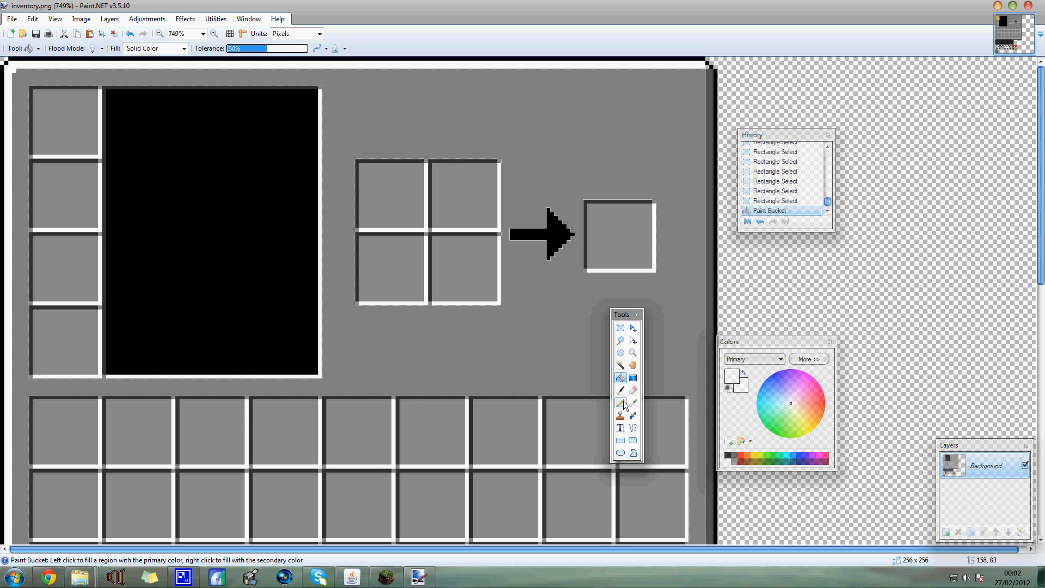
click(620, 403)
click(708, 66)
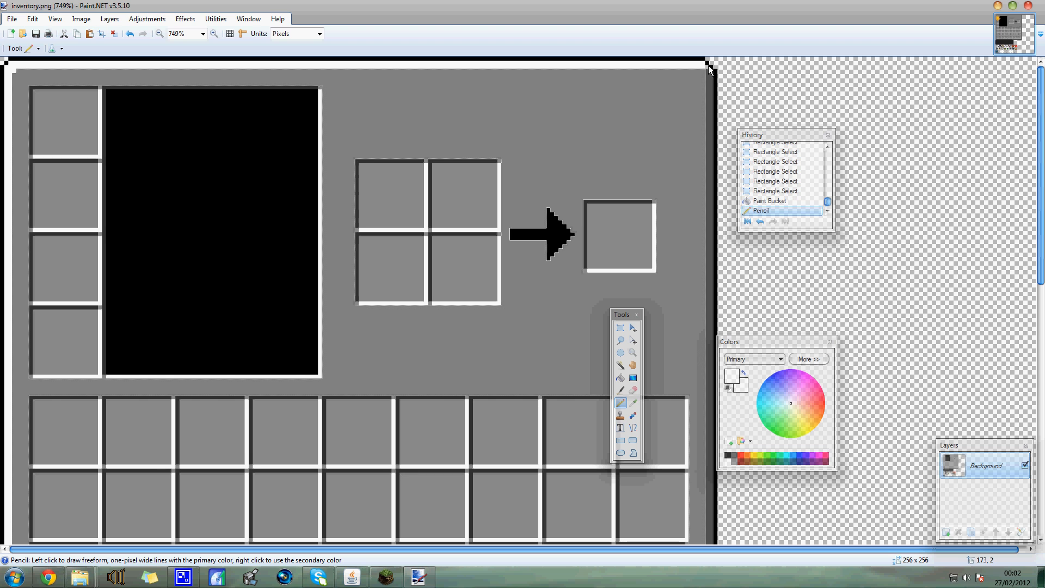
click(619, 327)
key(ctrl+d)
click(620, 404)
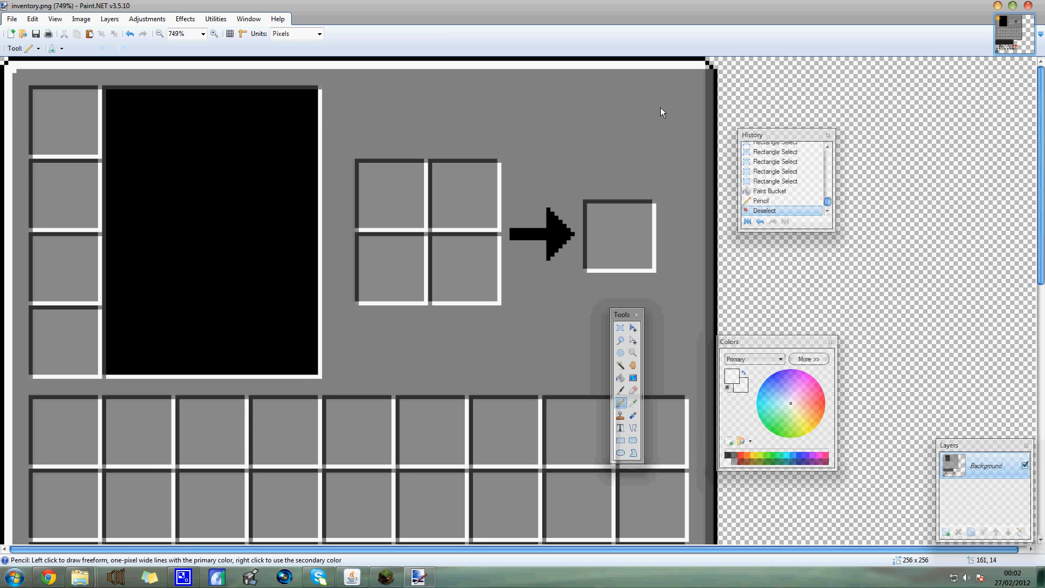
click(708, 66)
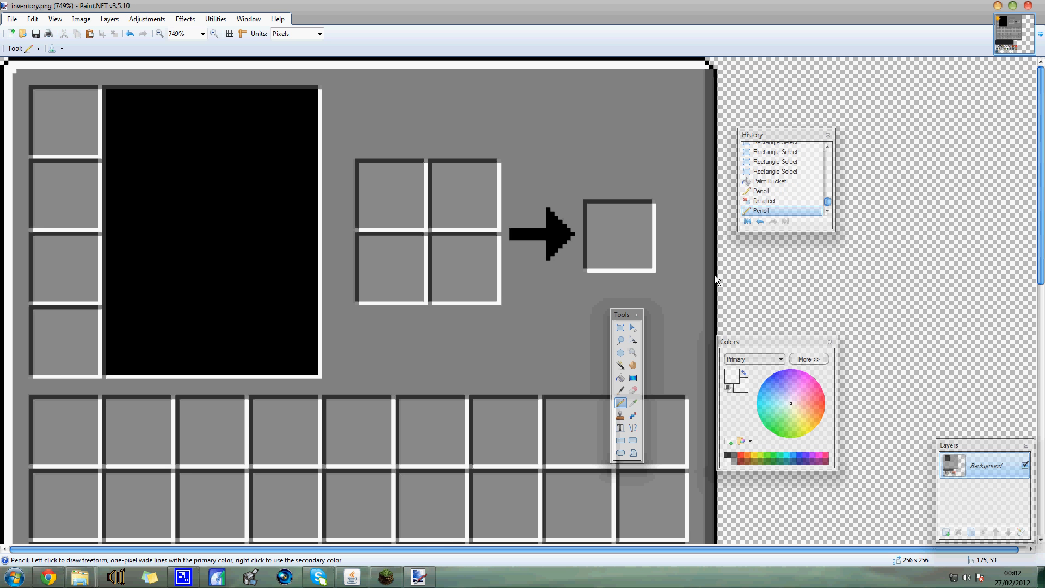
Step: Select the shaded border along the inventory panel's right and lower edges, fill it with dark grey, and deselect
click(620, 327)
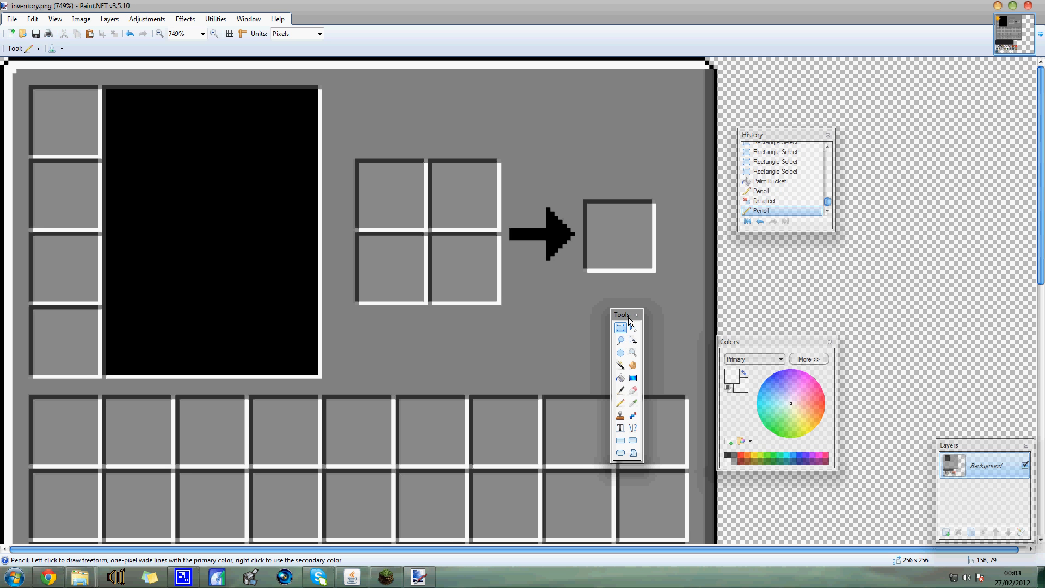
drag(709, 77, 12, 173)
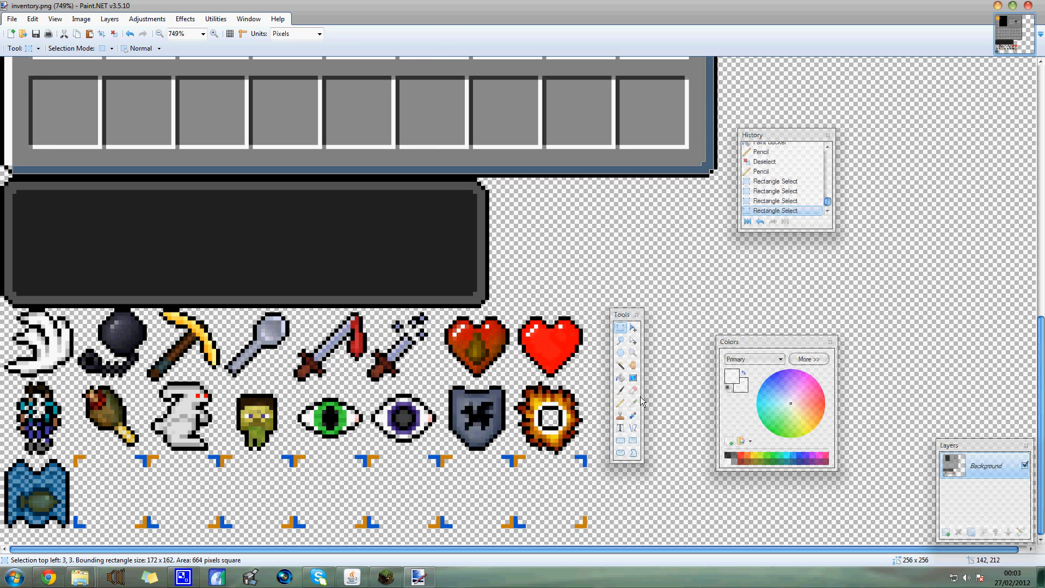
click(735, 458)
click(735, 459)
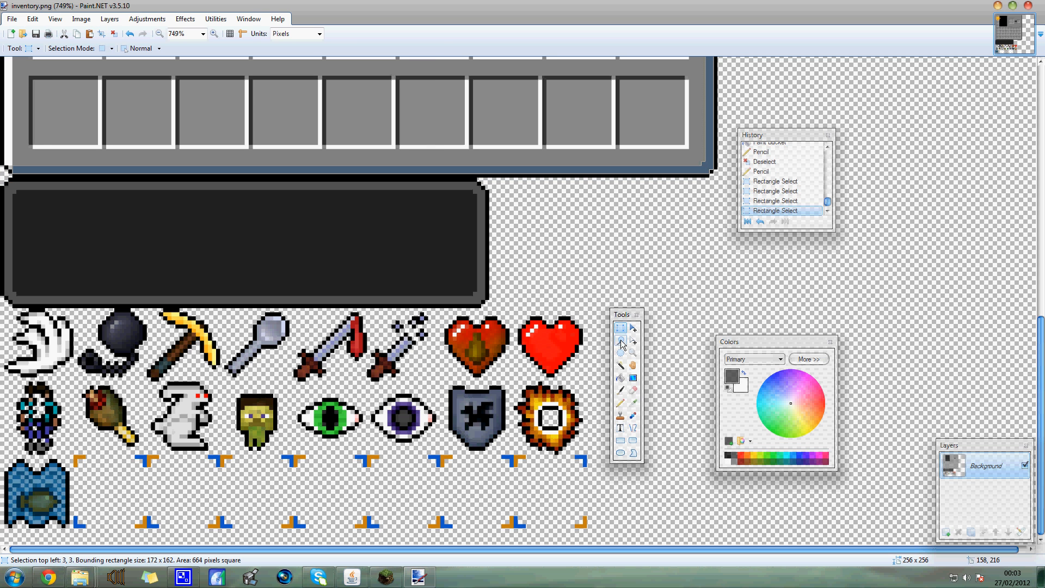
click(621, 377)
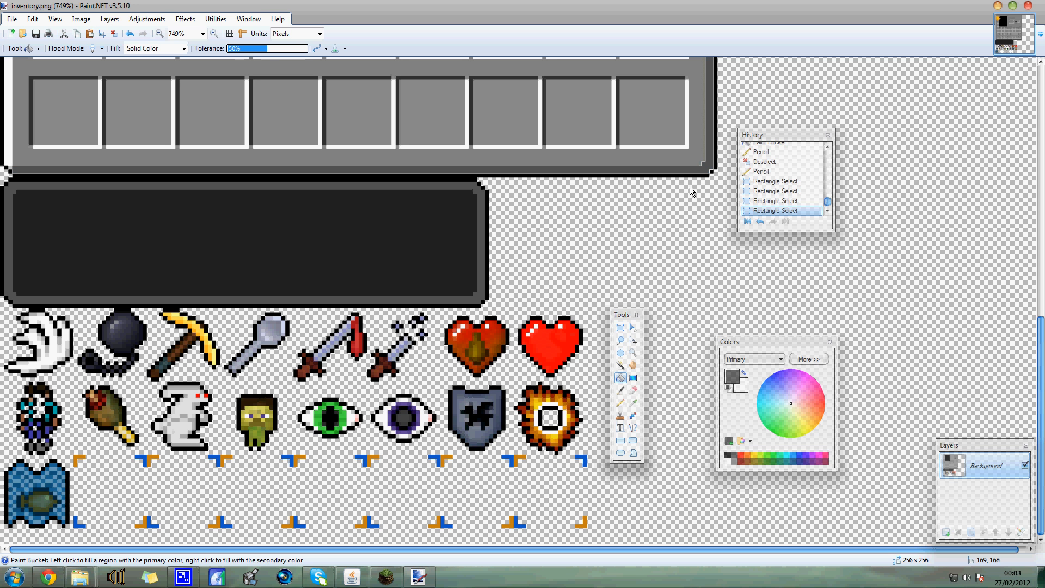
click(685, 170)
scroll(619, 211, up, 10)
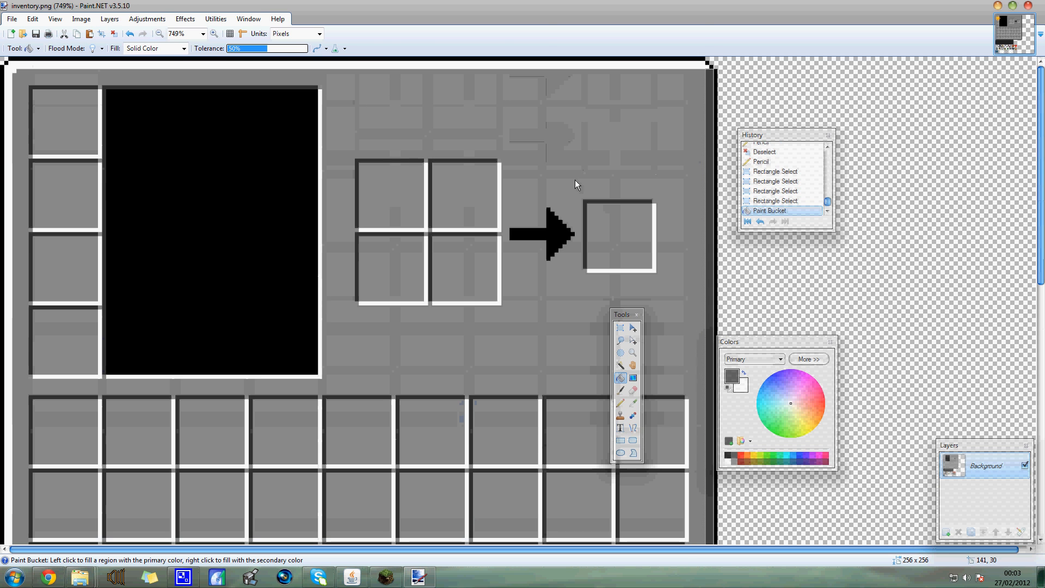
click(620, 327)
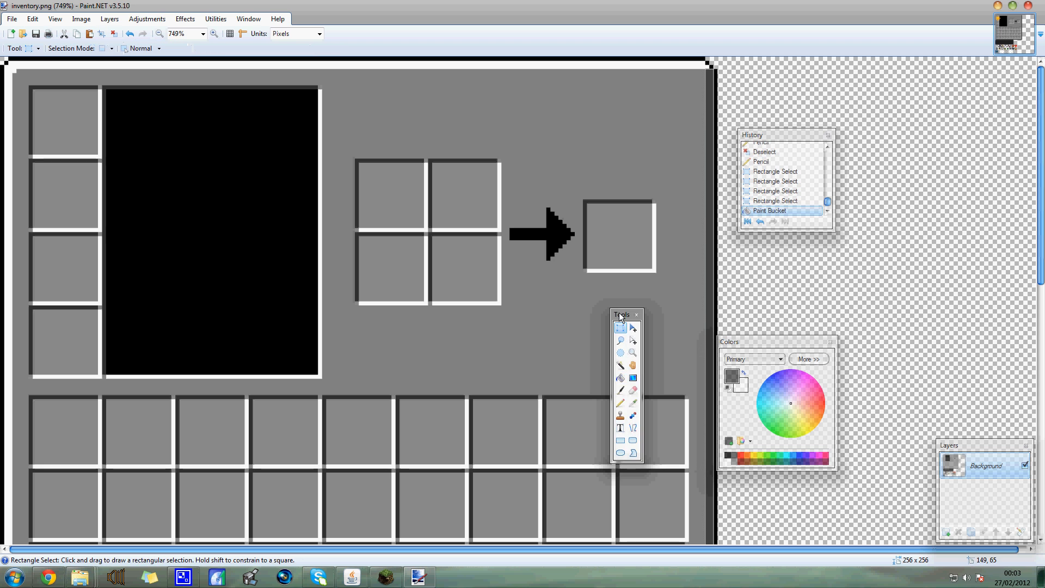
key(ctrl+d)
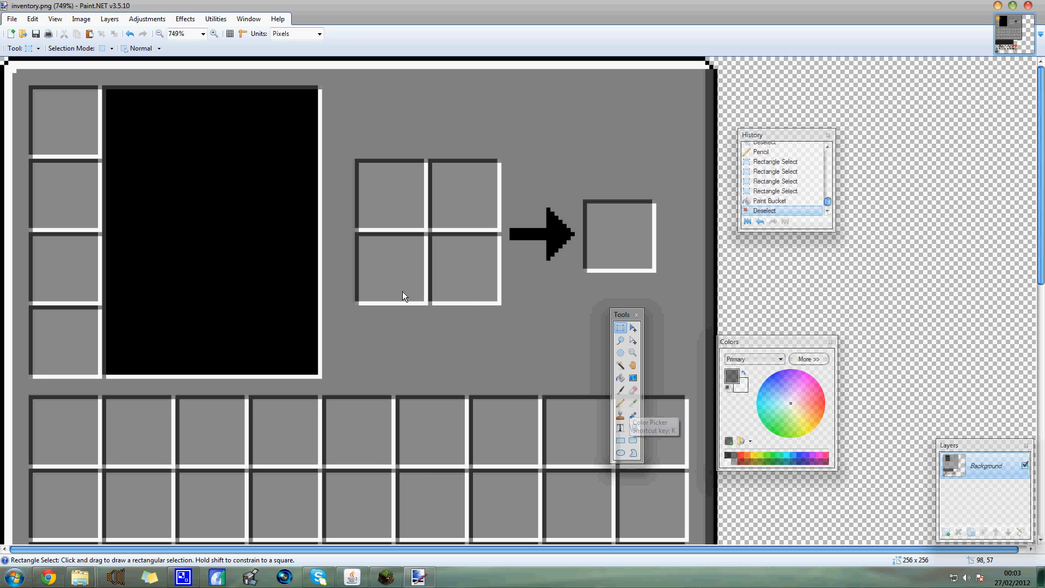
Step: Save inventory.png with the auto-detect bit depth
click(11, 18)
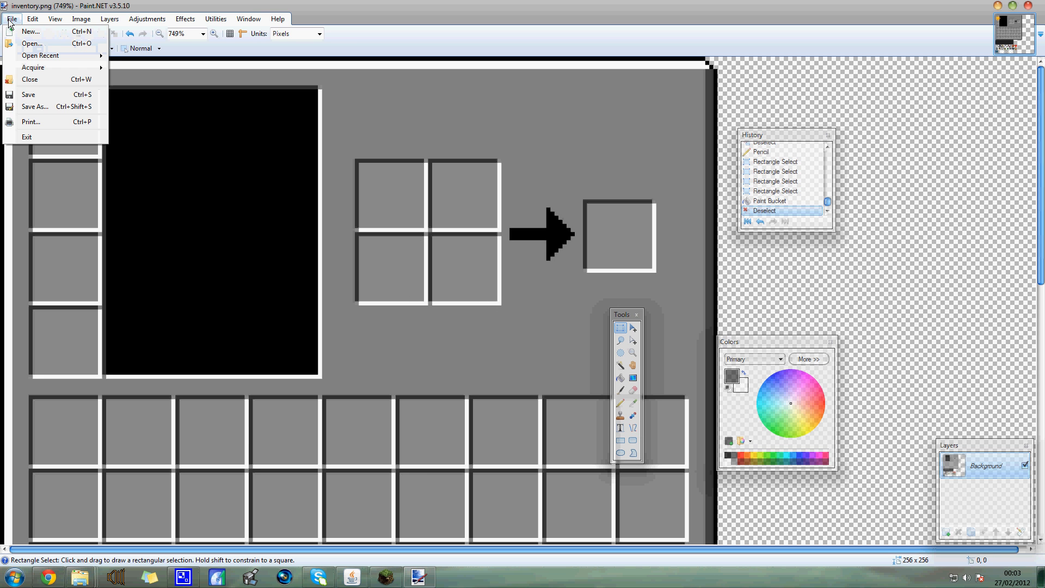
click(30, 94)
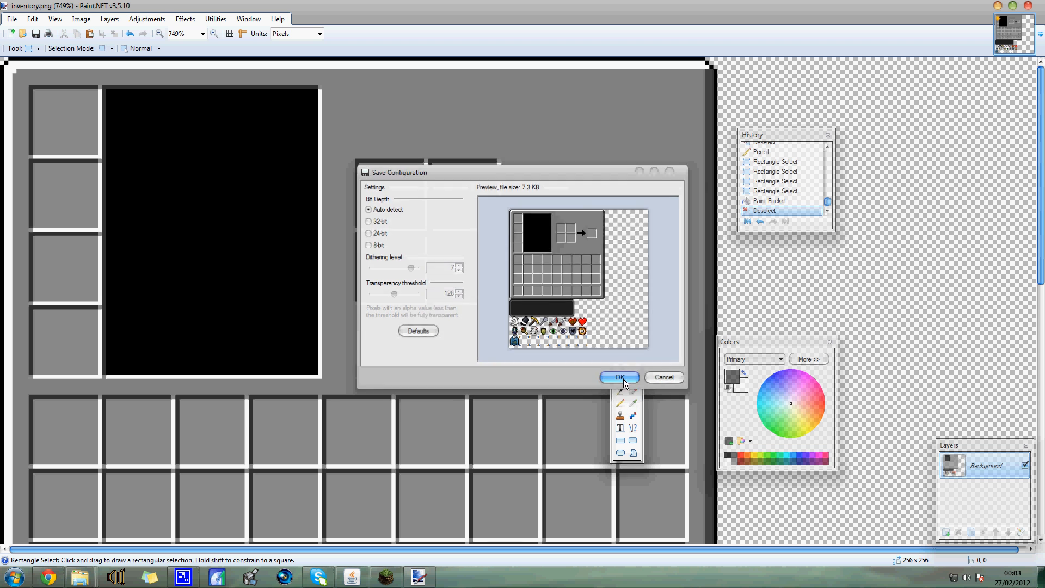
click(620, 378)
Step: Switch to Minecraft, look over the available texture packs and return to the title screen
click(389, 578)
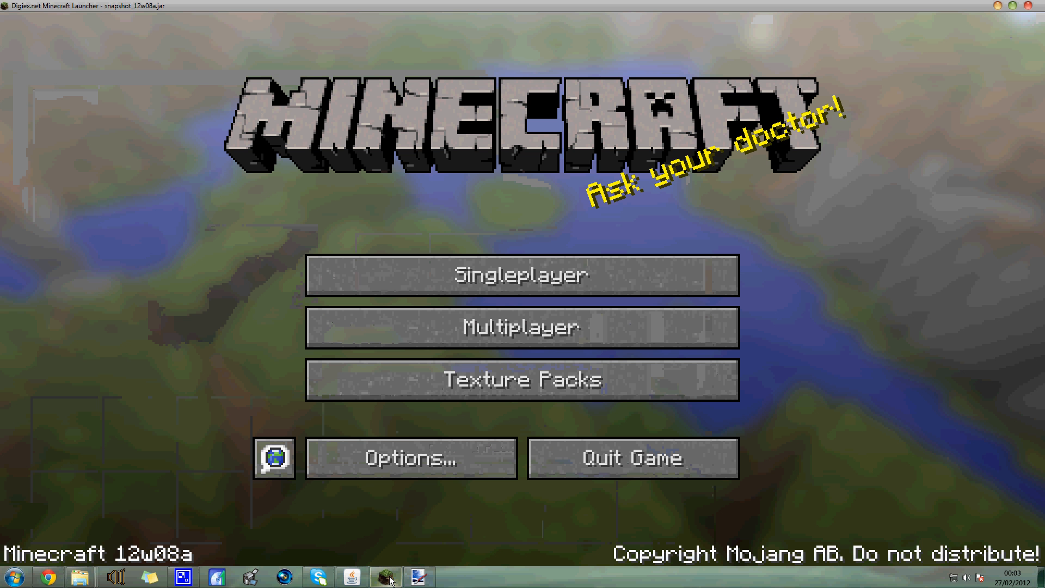
click(388, 578)
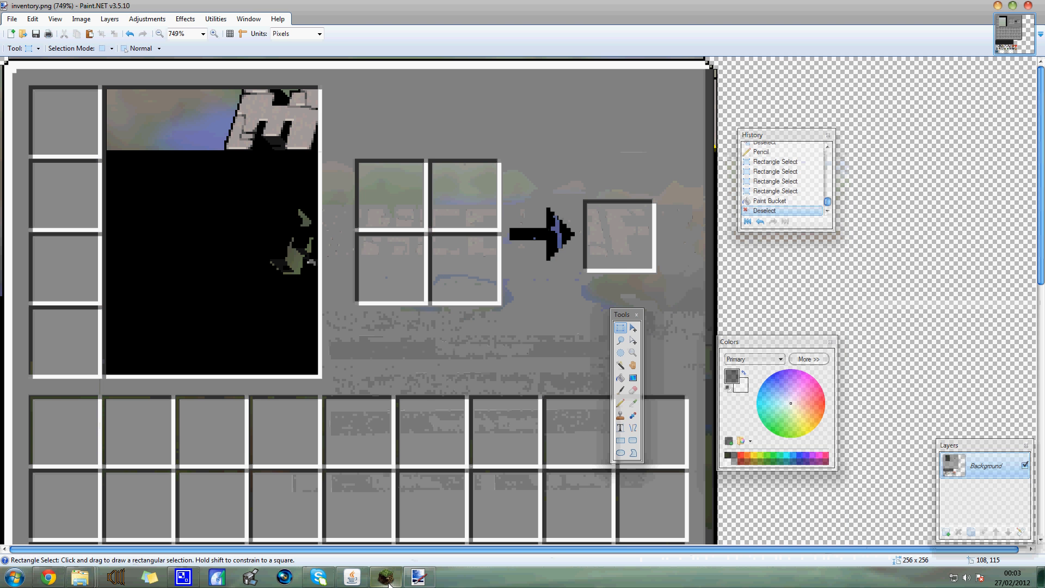
click(80, 577)
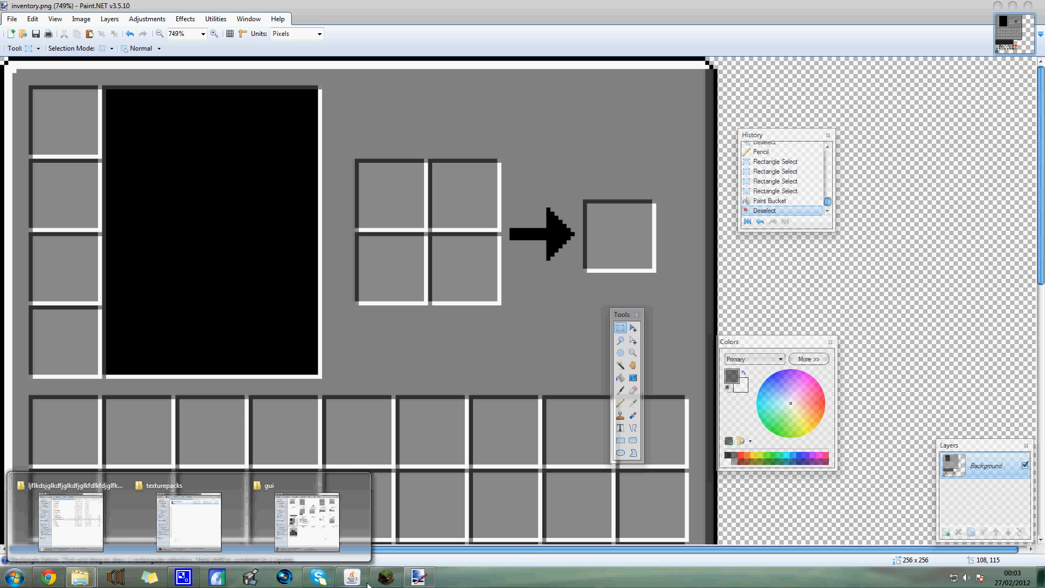
click(386, 577)
click(463, 378)
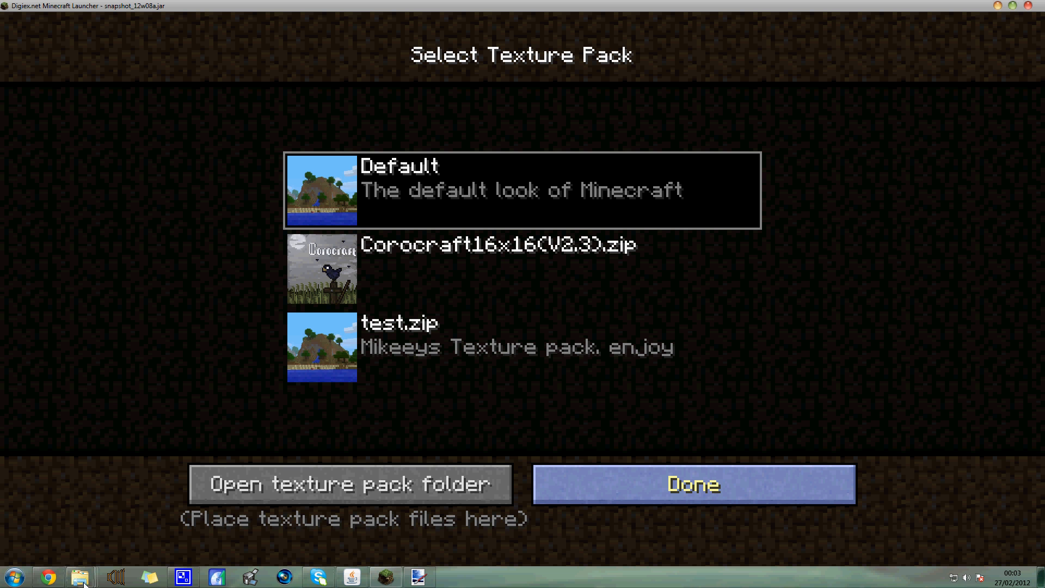
mouse_move(49, 579)
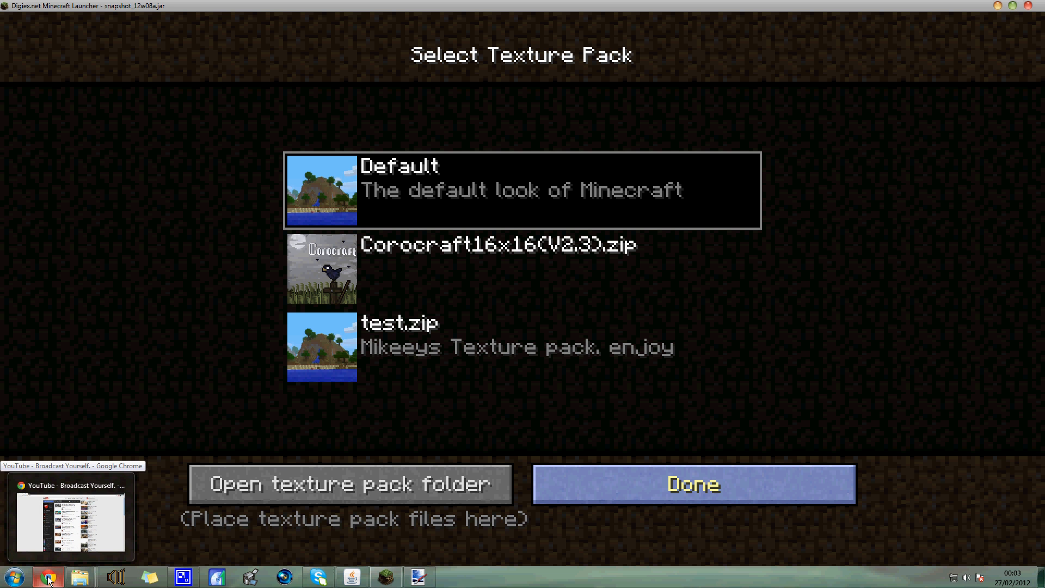
key(Escape)
Step: Close the gui folder window and minimise Minecraft and Paint.NET to get to the desktop
mouse_move(80, 577)
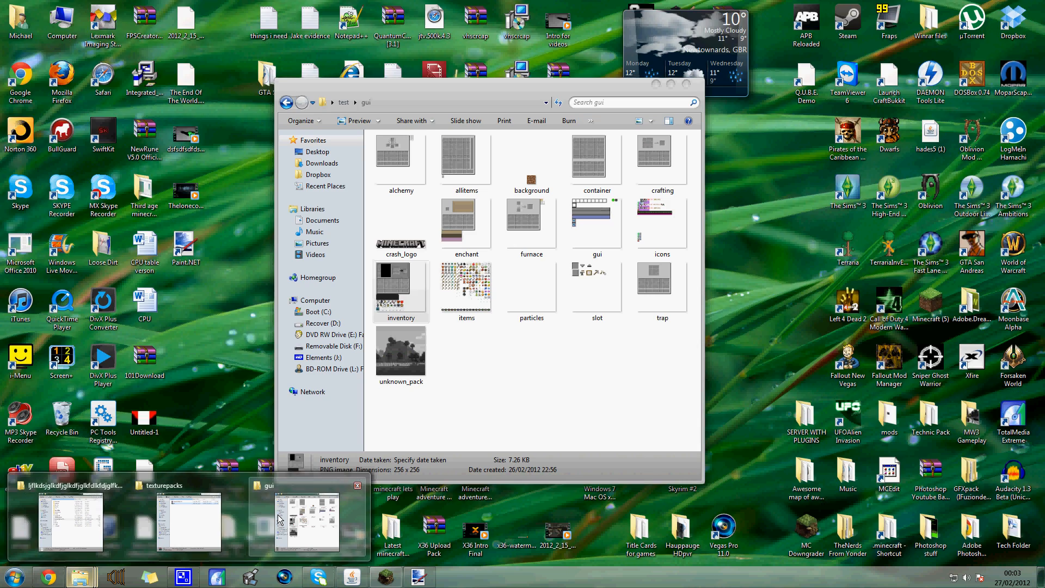
click(307, 521)
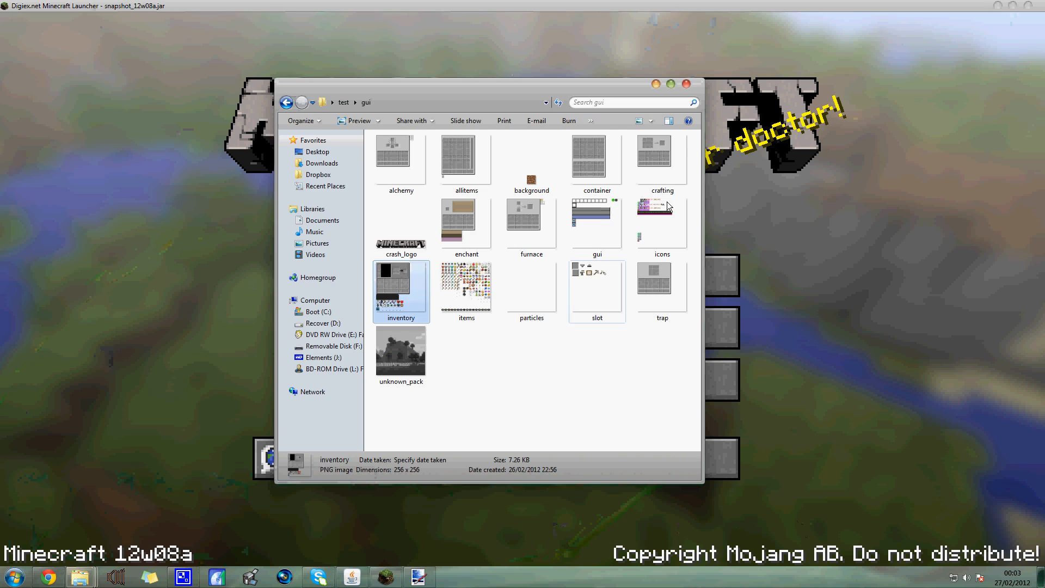
click(688, 82)
mouse_move(91, 581)
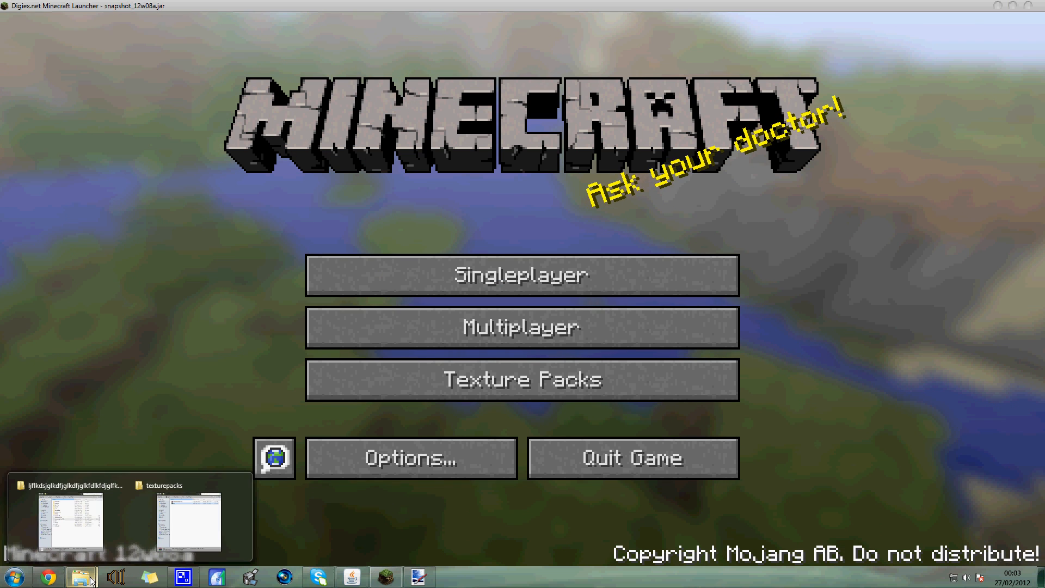
click(998, 5)
click(997, 5)
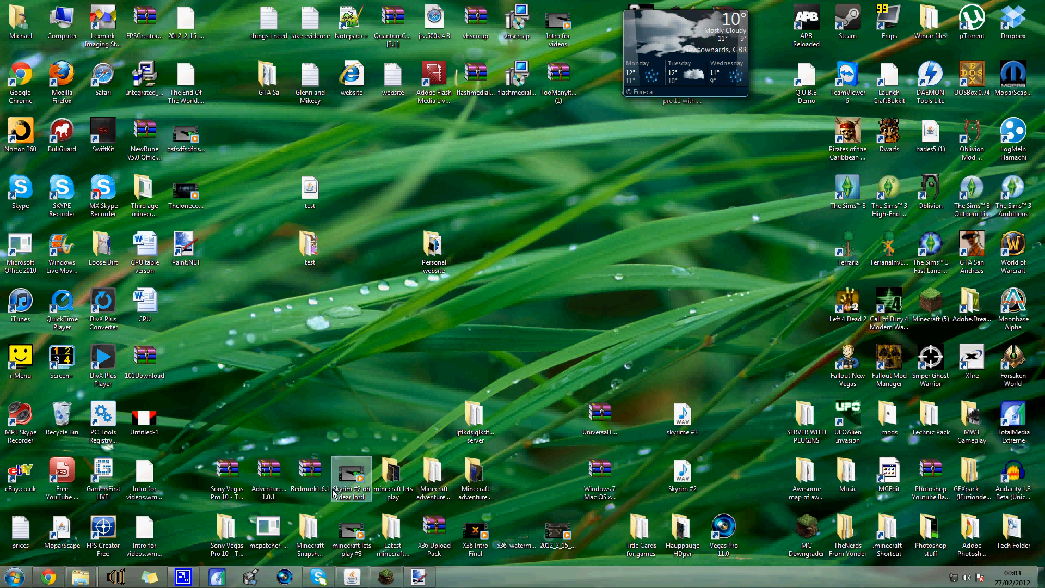
mouse_move(80, 576)
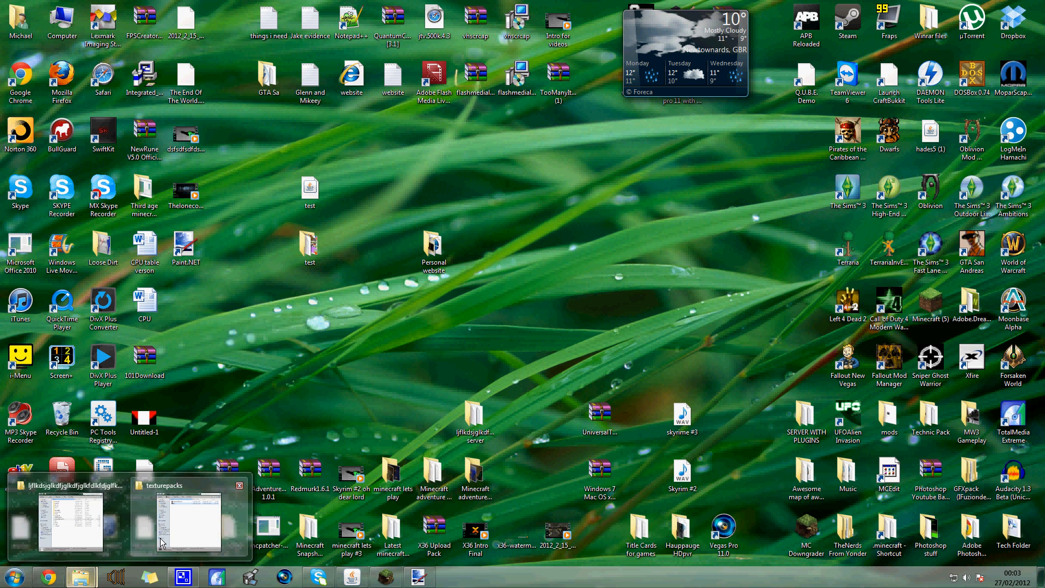
Step: Open the test folder on the desktop and move the test ZIP archive into it from Minecraft's texturepacks folder
double_click(309, 245)
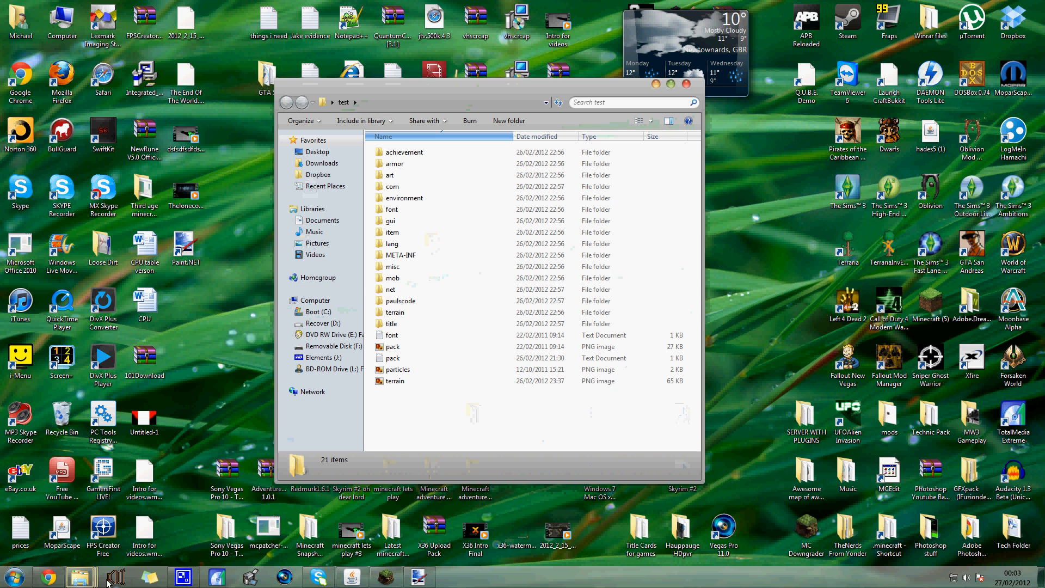
mouse_move(80, 577)
click(193, 517)
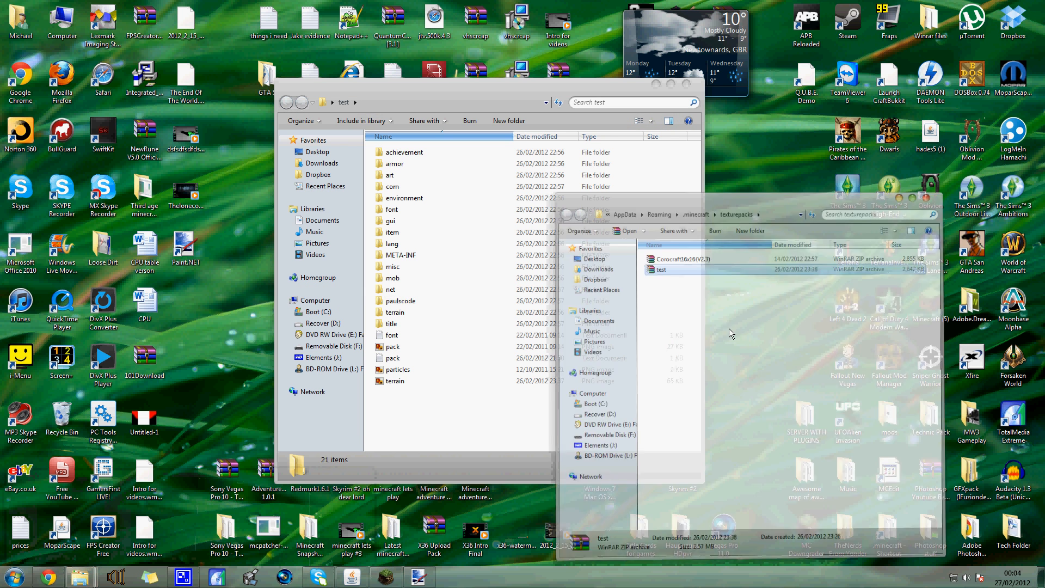
drag(729, 242, 415, 412)
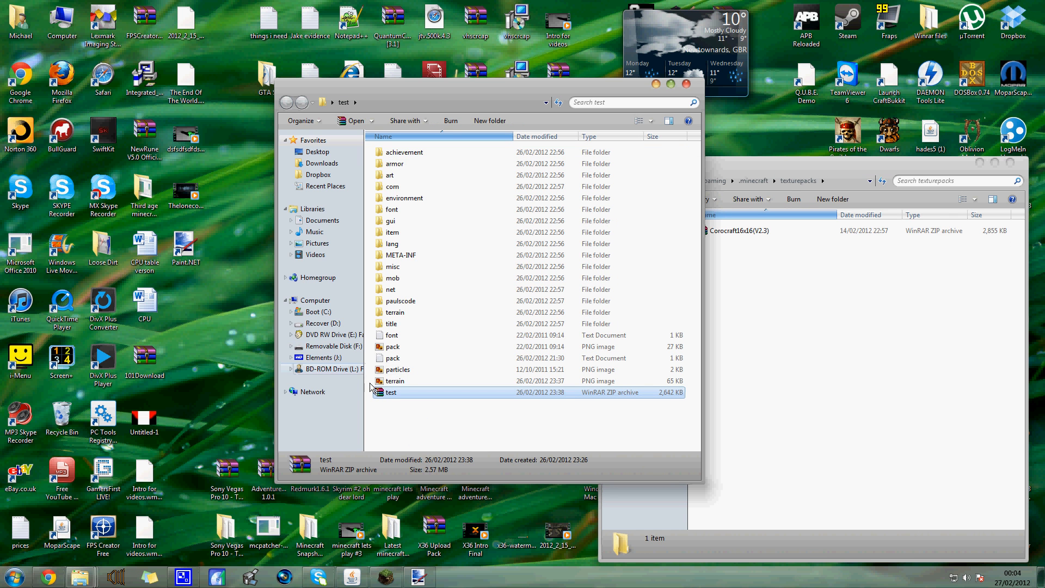
Step: Add all the texture folders and files in the test folder to the existing test.zip, using the ZIP archive format
drag(368, 383, 395, 157)
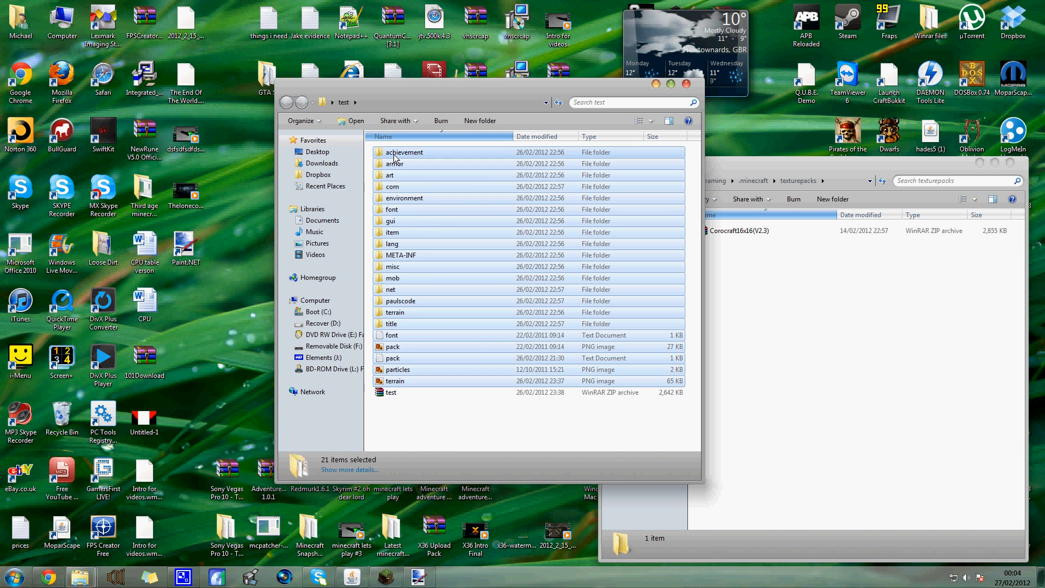
right_click(395, 156)
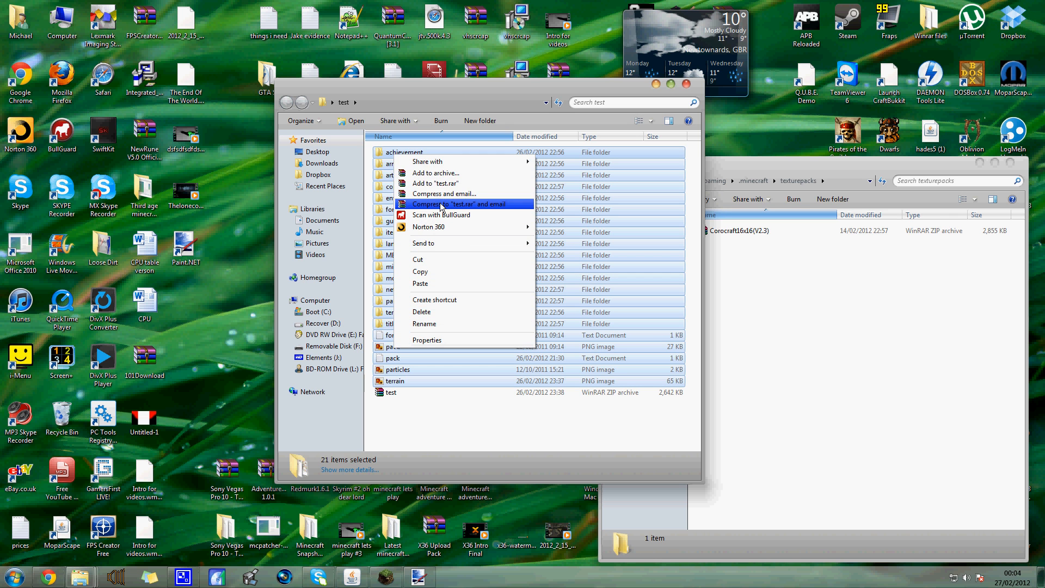
click(476, 173)
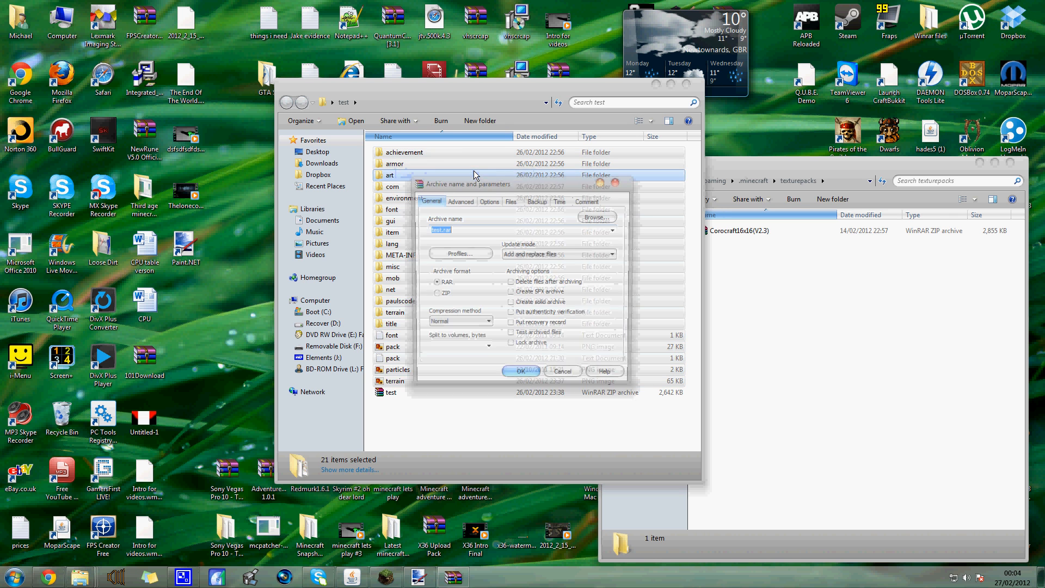
click(433, 294)
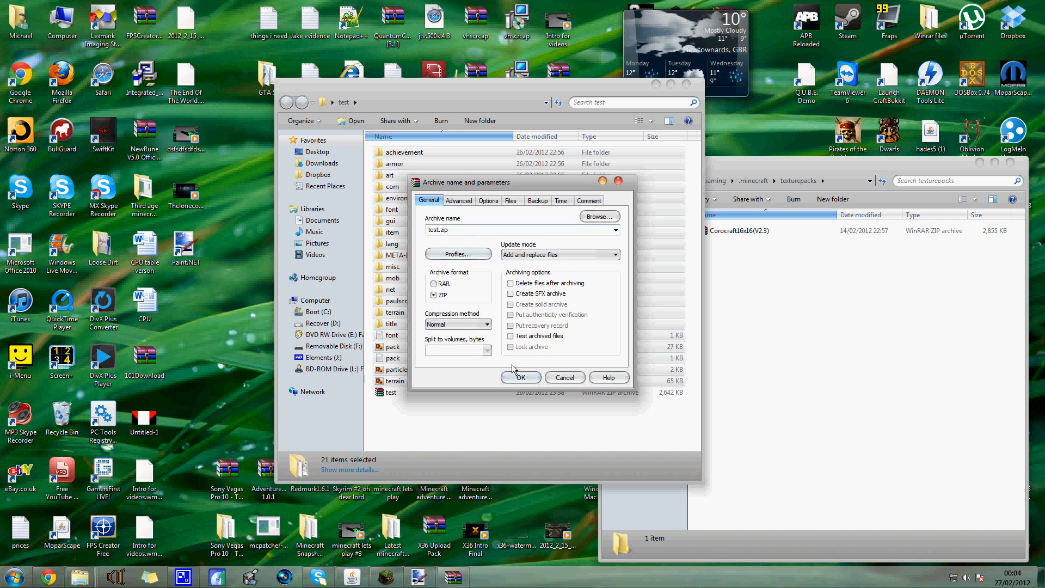
click(521, 377)
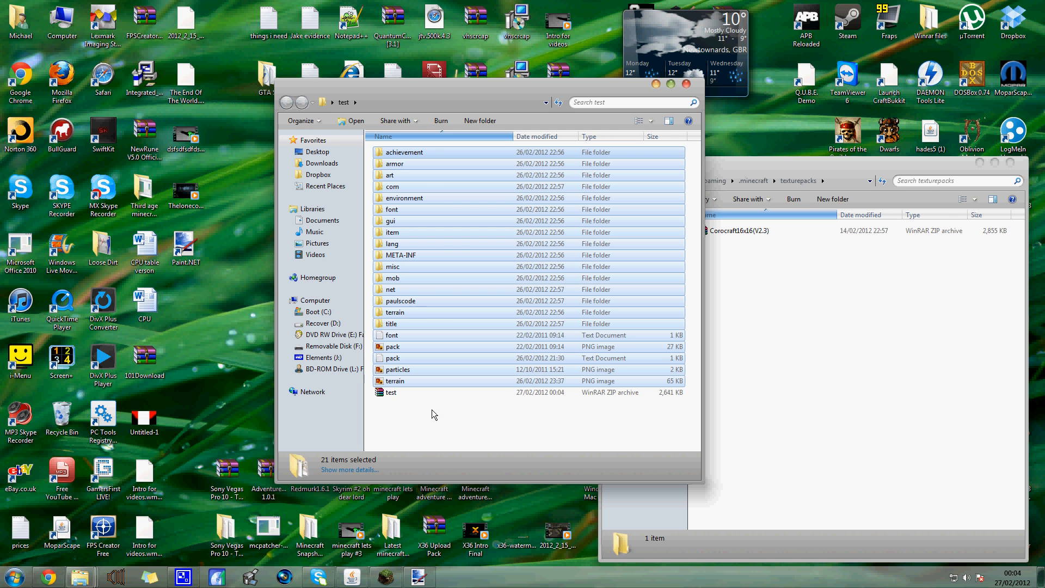
Step: Move the updated test archive back into the texturepacks folder and close that folder window
drag(415, 393, 563, 437)
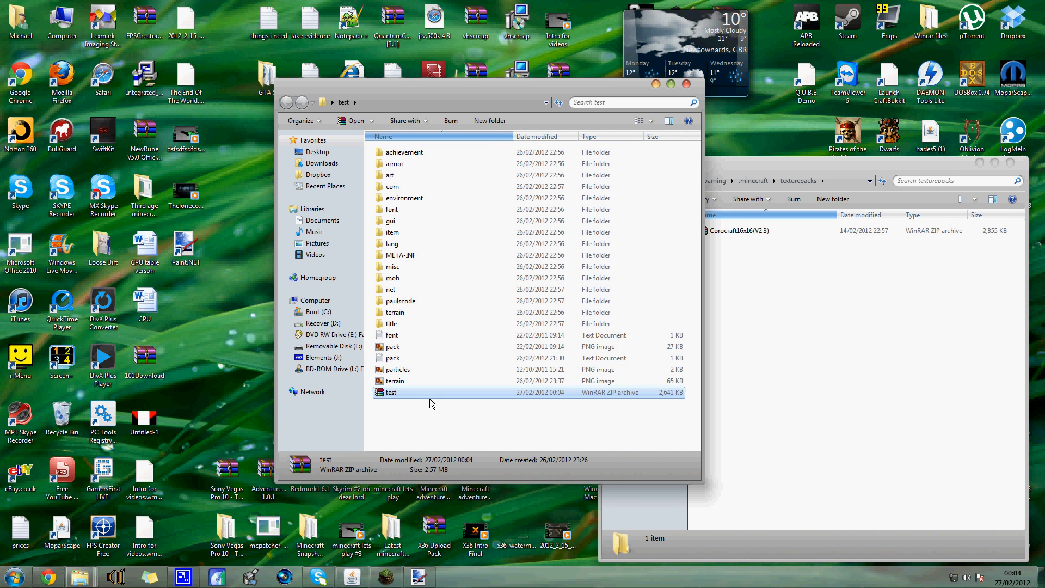
drag(429, 394, 944, 443)
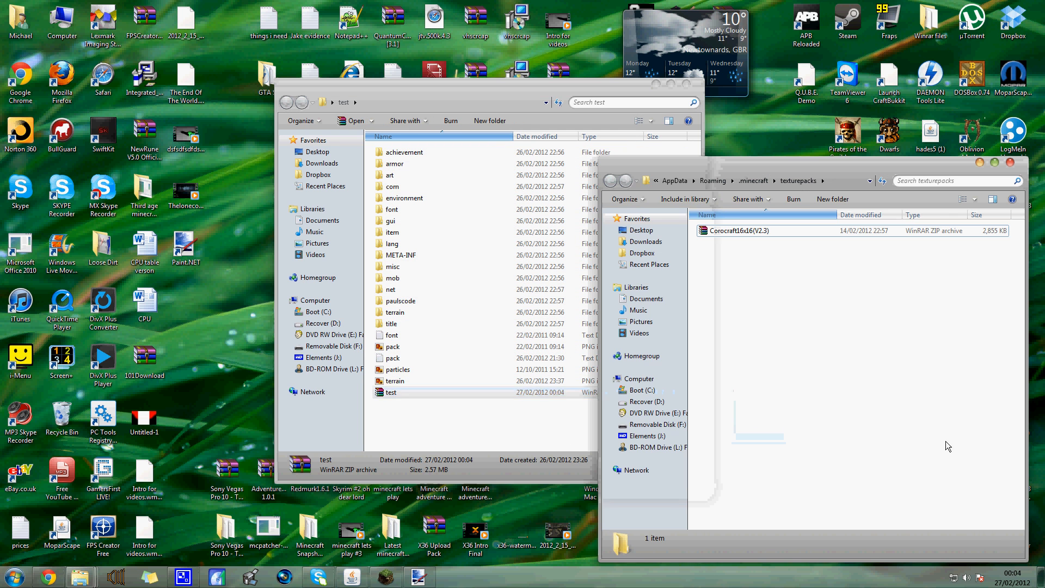
click(1009, 162)
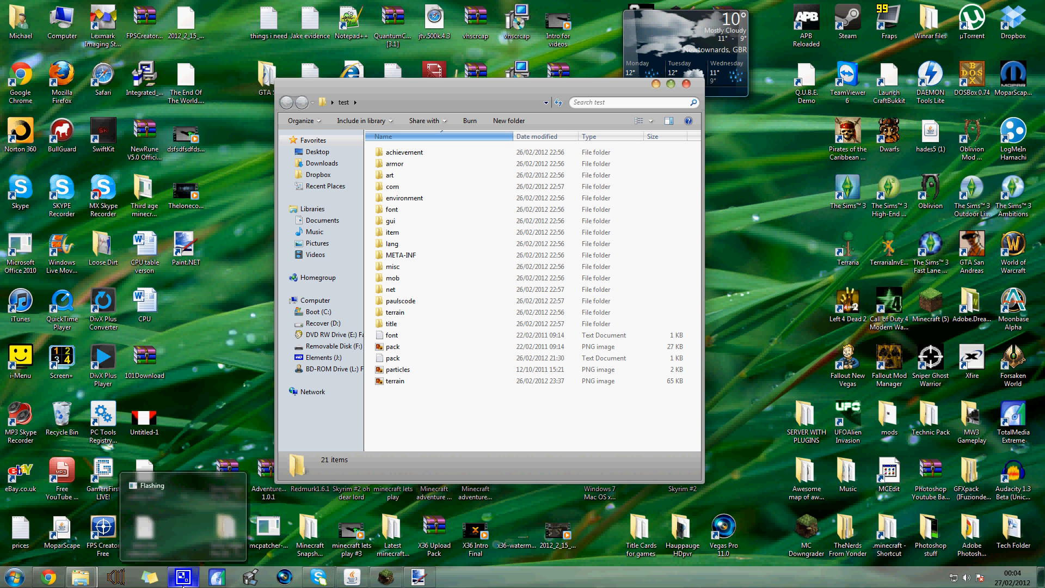
Step: Switch to Minecraft, select test.zip as the texture pack and return to the title screen
click(397, 582)
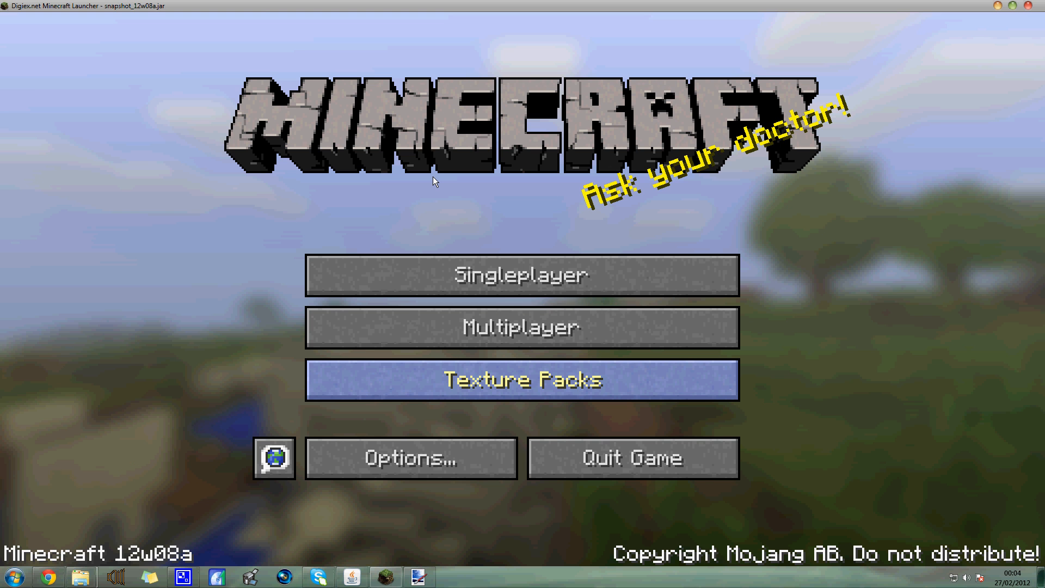
click(522, 379)
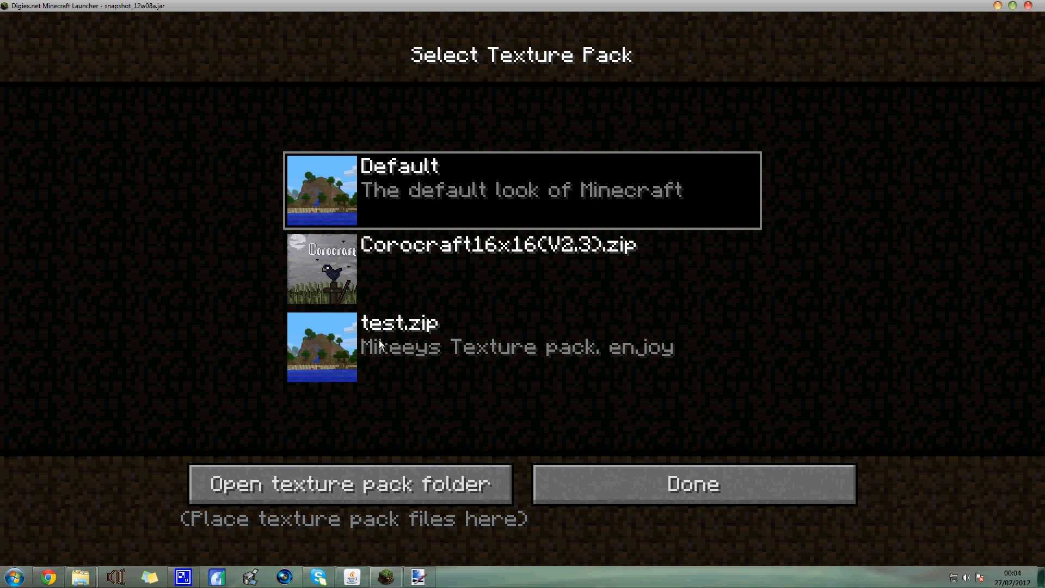
click(424, 359)
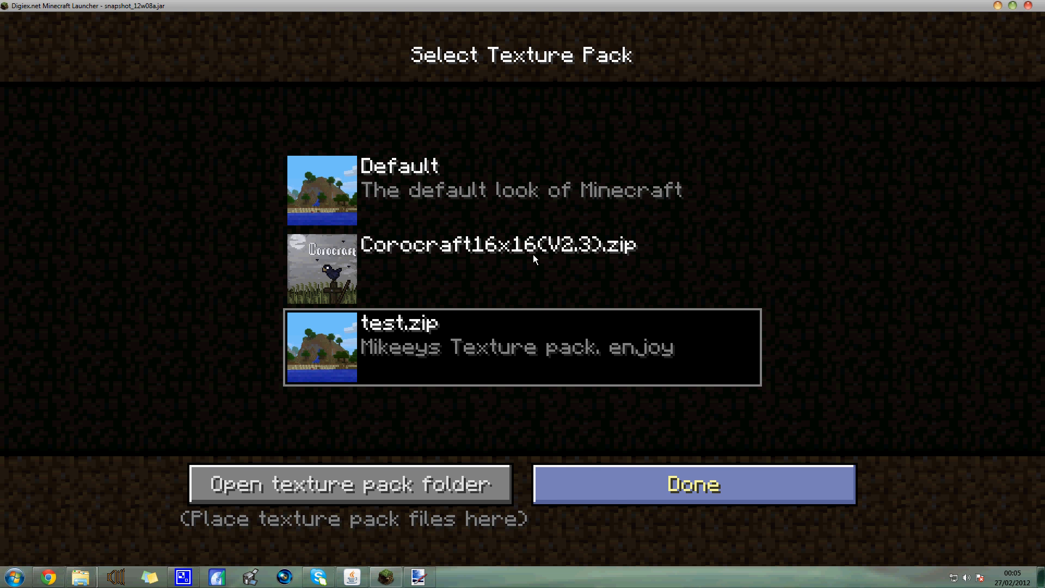
key(Escape)
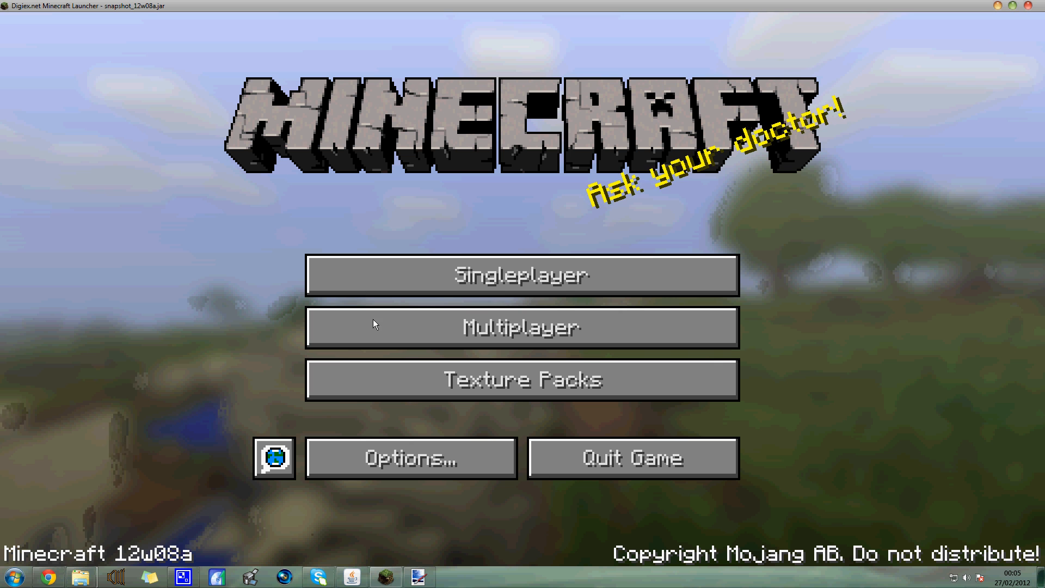
Step: Join the saved multiplayer server and check the creative item selection screen
click(506, 321)
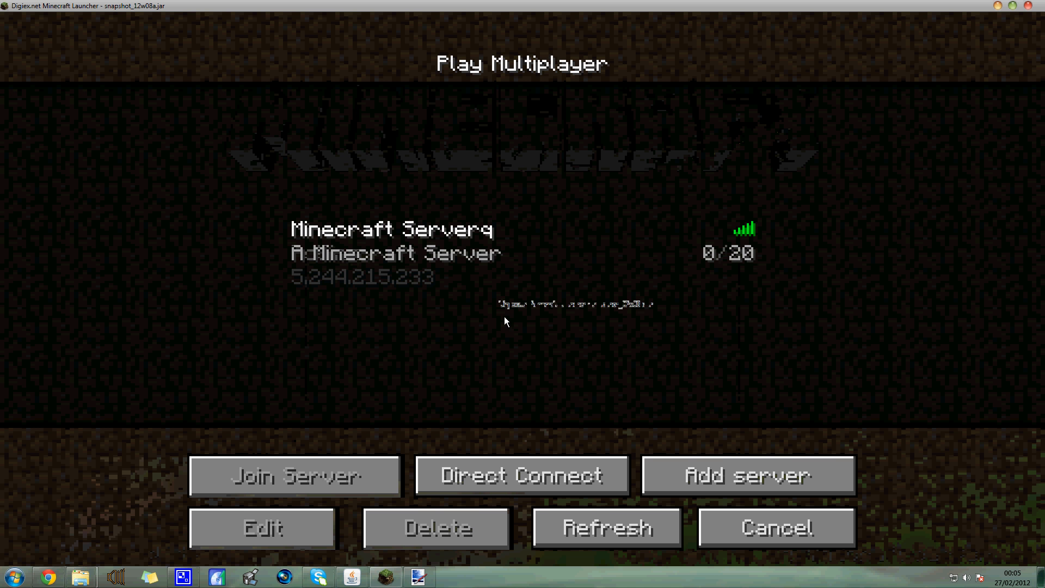
double_click(416, 263)
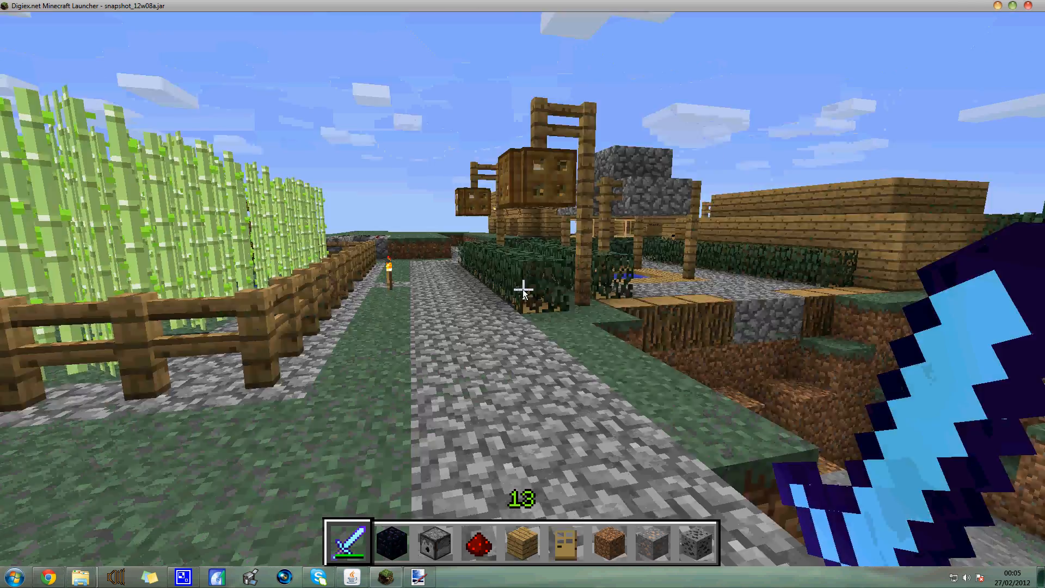
key(e)
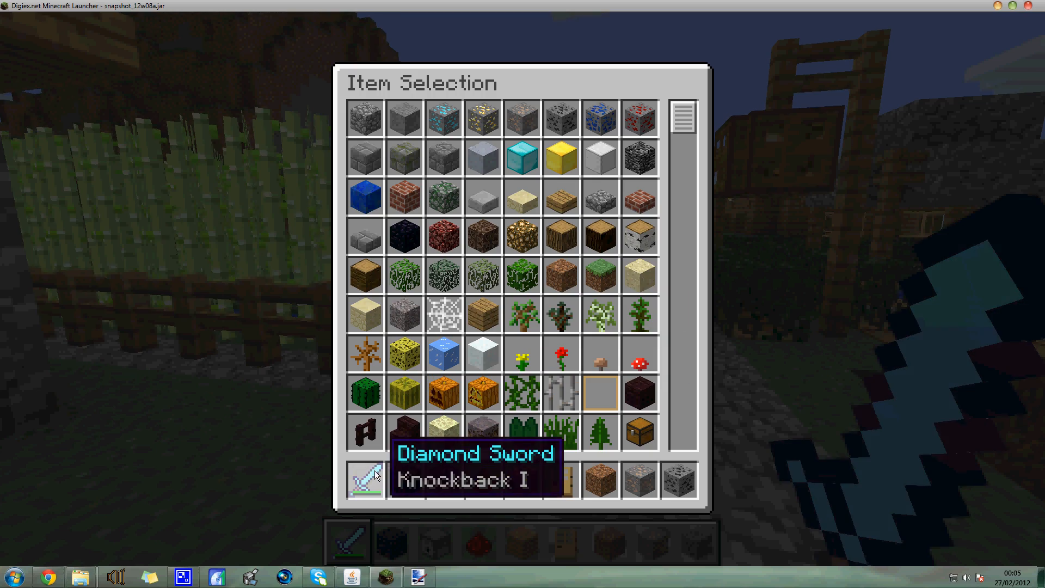
key(e)
Step: Walk past the sugar cane and wooden houses with the obsidian selected, examining how the texture pack looks in the world
key(w)
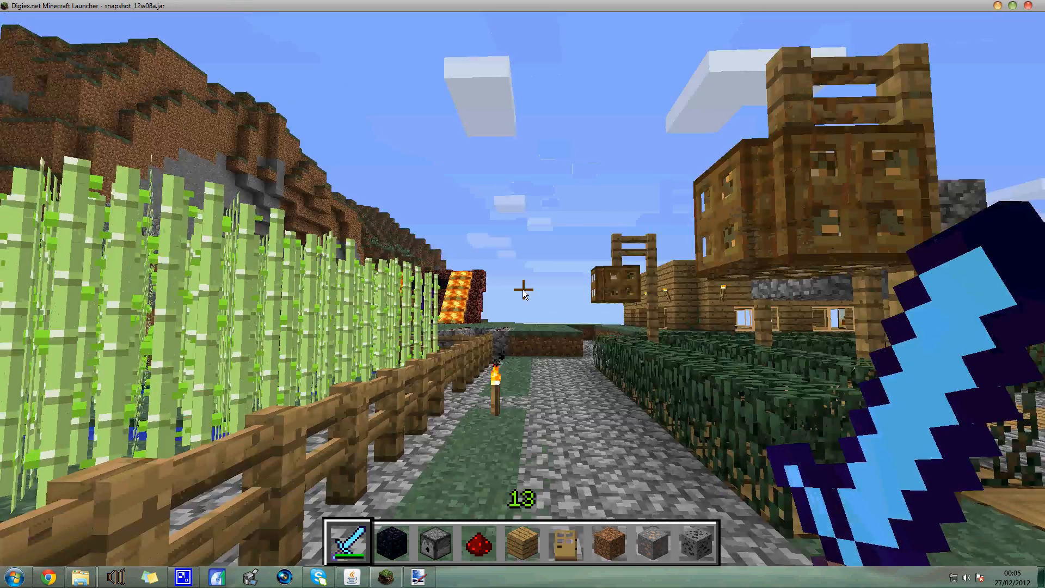
click(524, 294)
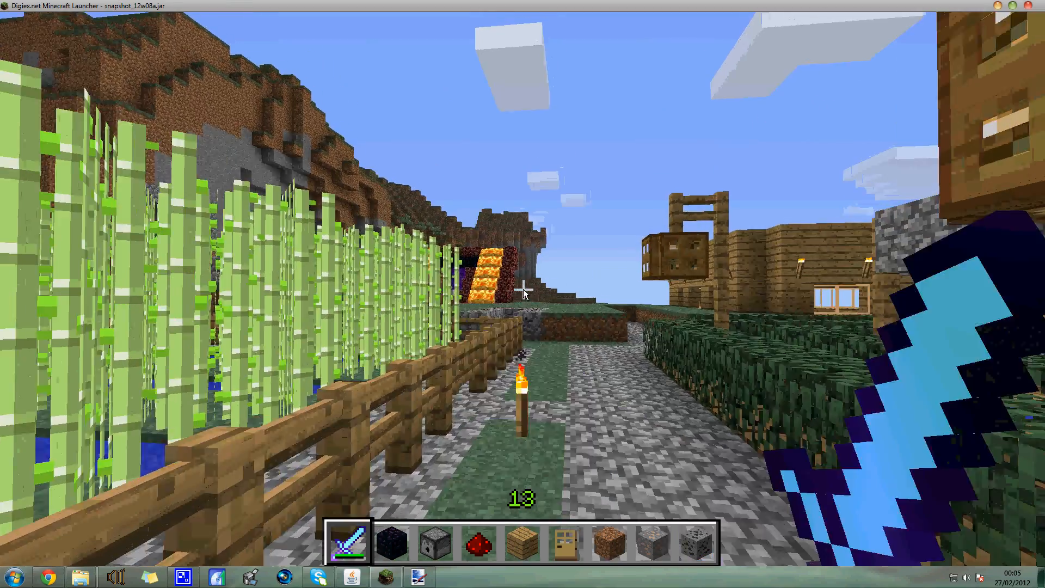
click(523, 294)
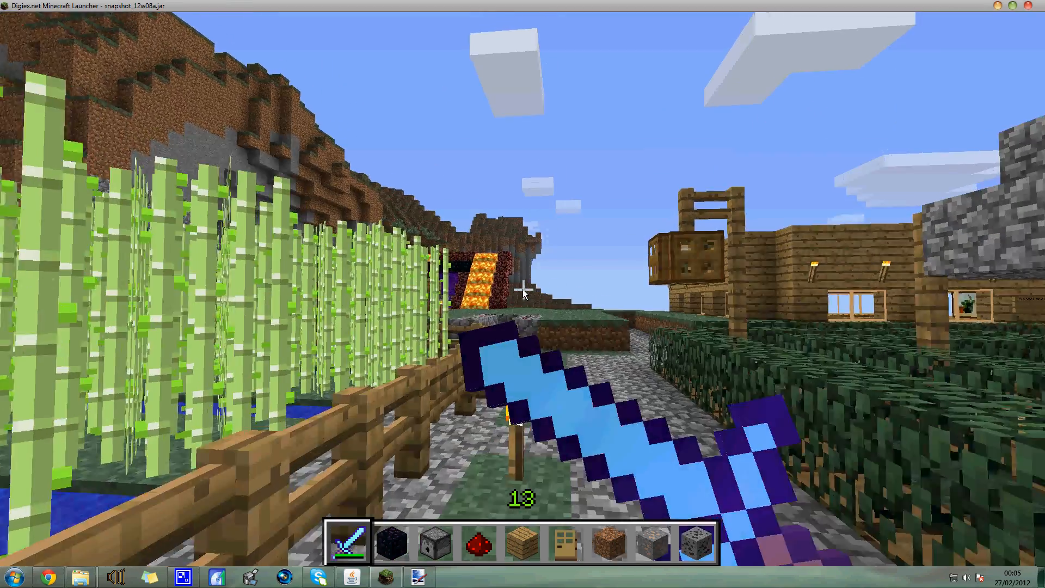
key(2)
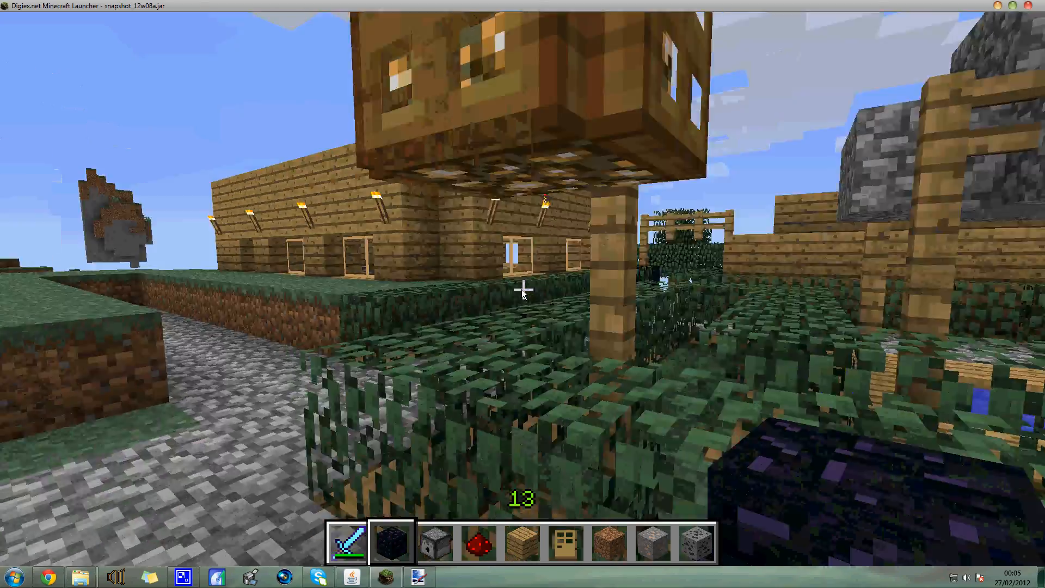
key(e)
key(e)
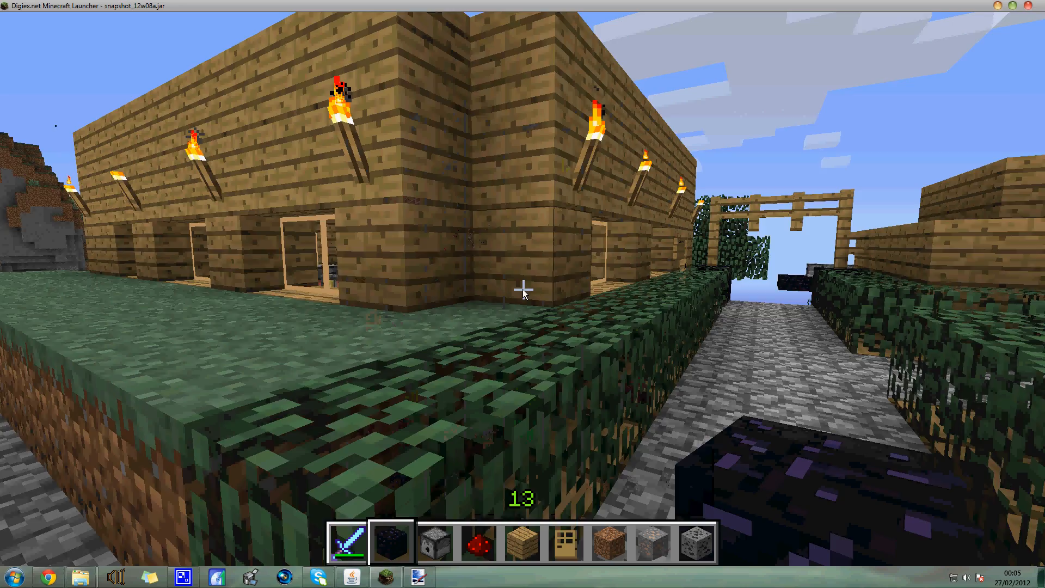
key(w)
key(w)
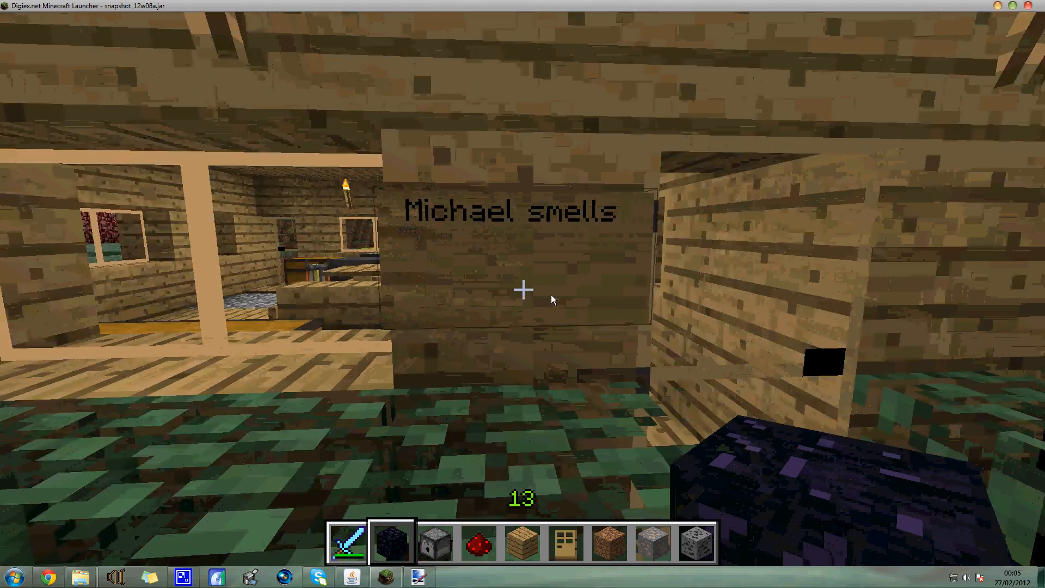
key(w)
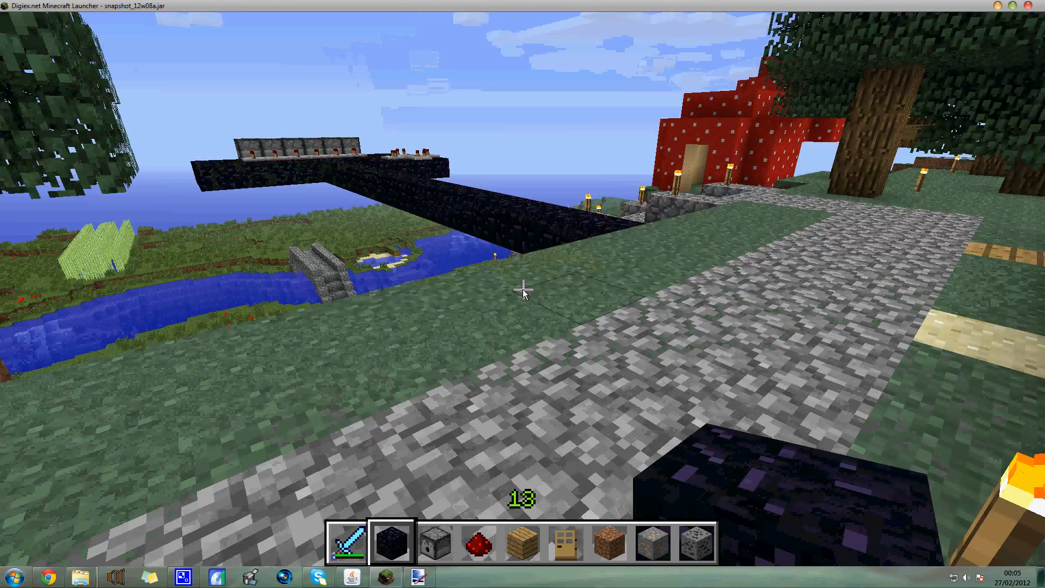
key(e)
text(e)
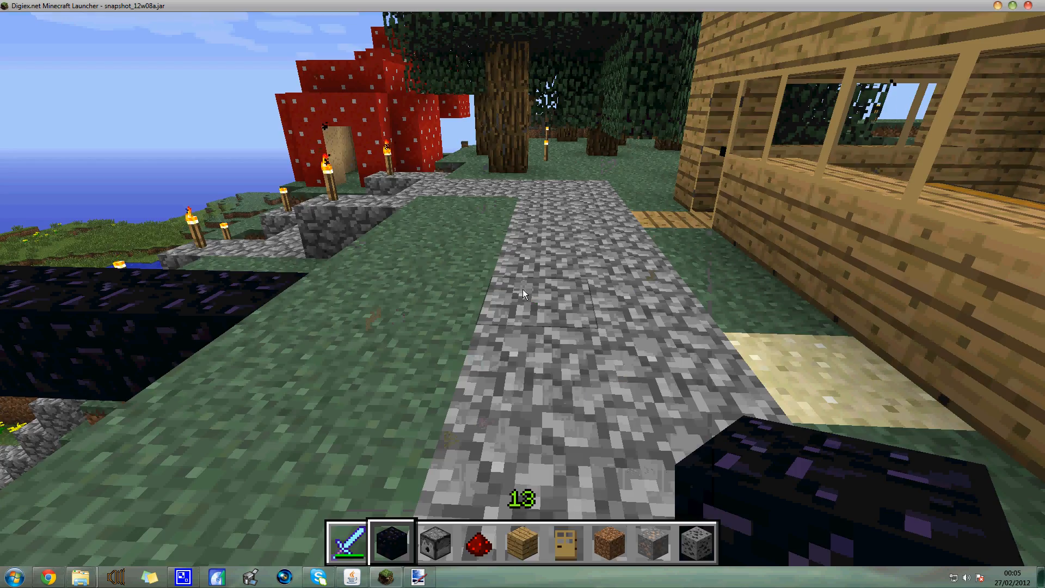
Step: Set the player's own game mode to 0 with the /gamemode command and check the recoloured survival inventory
text(/g)
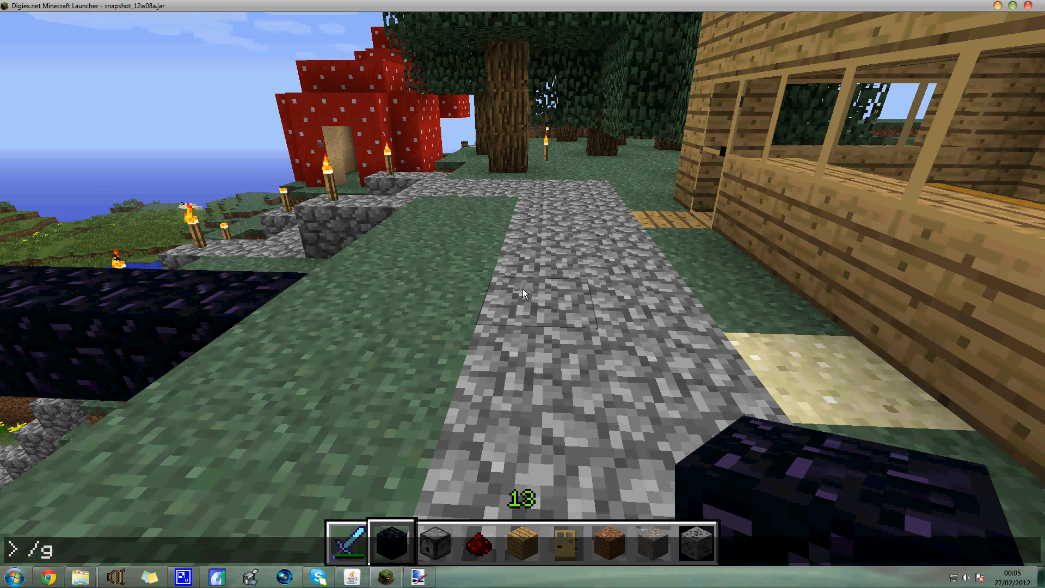
text(amemode xx)
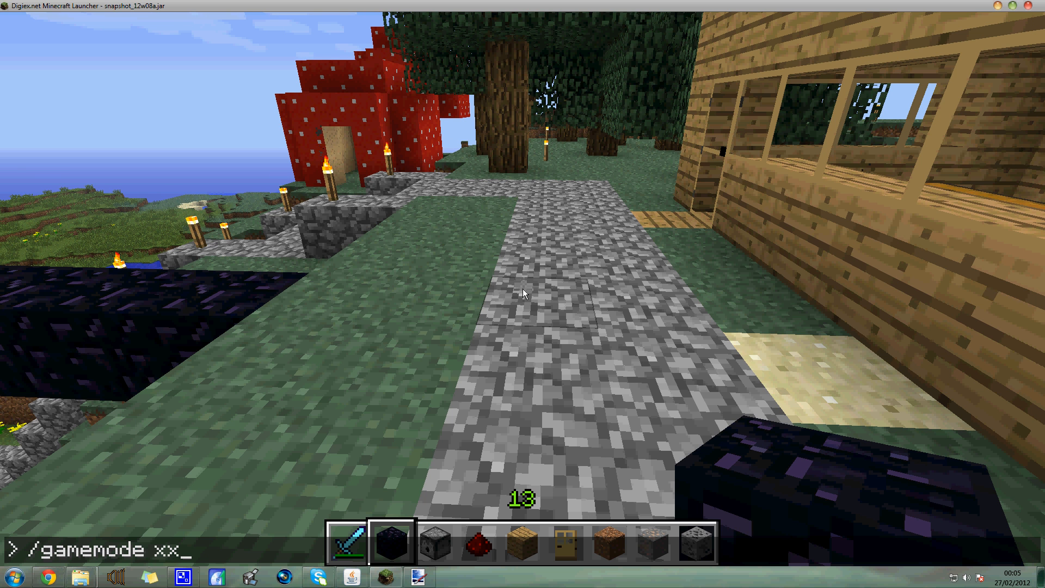
text(gamermike 0)
key(Return)
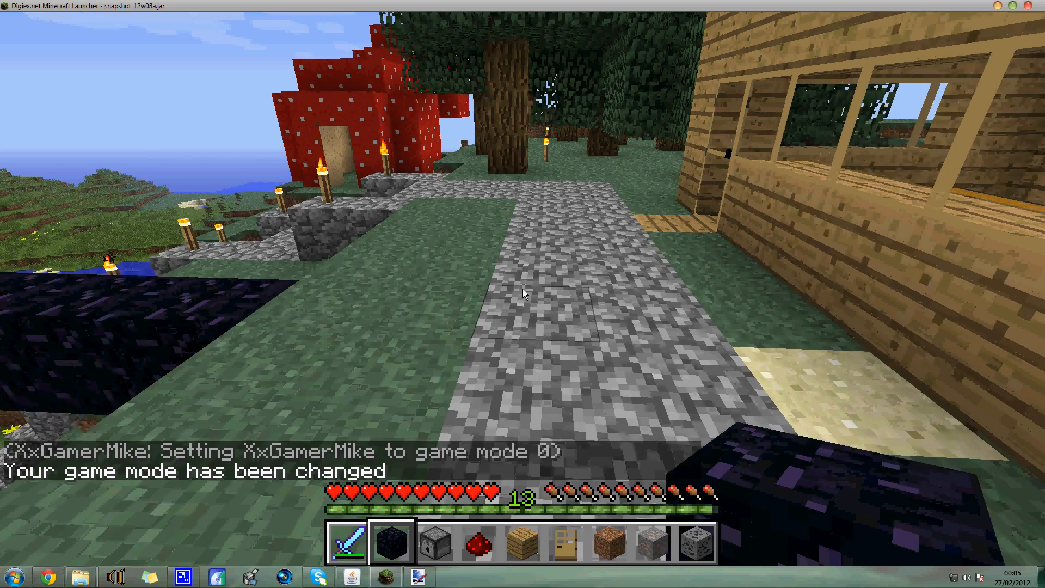
key(e)
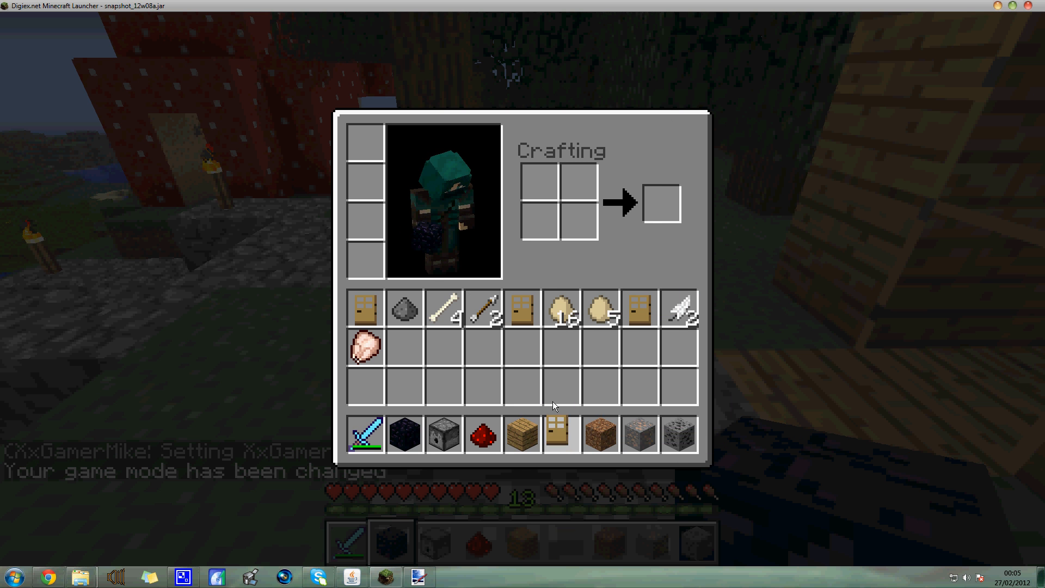
key(e)
Step: Put the wooden door in the second hotbar slot and place it on the cobblestone path outside the house entrance
key(w)
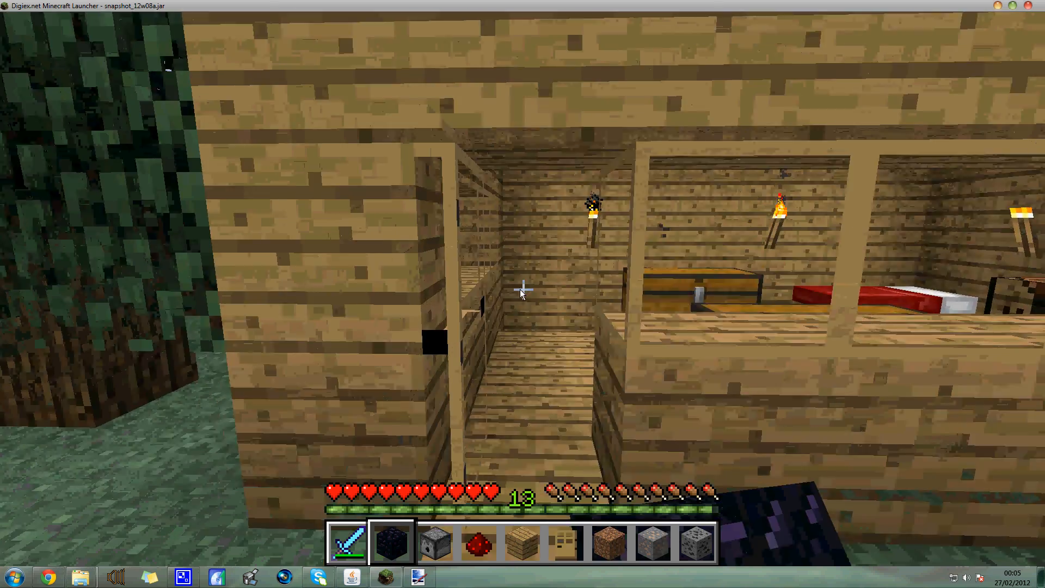
key(s)
key(e)
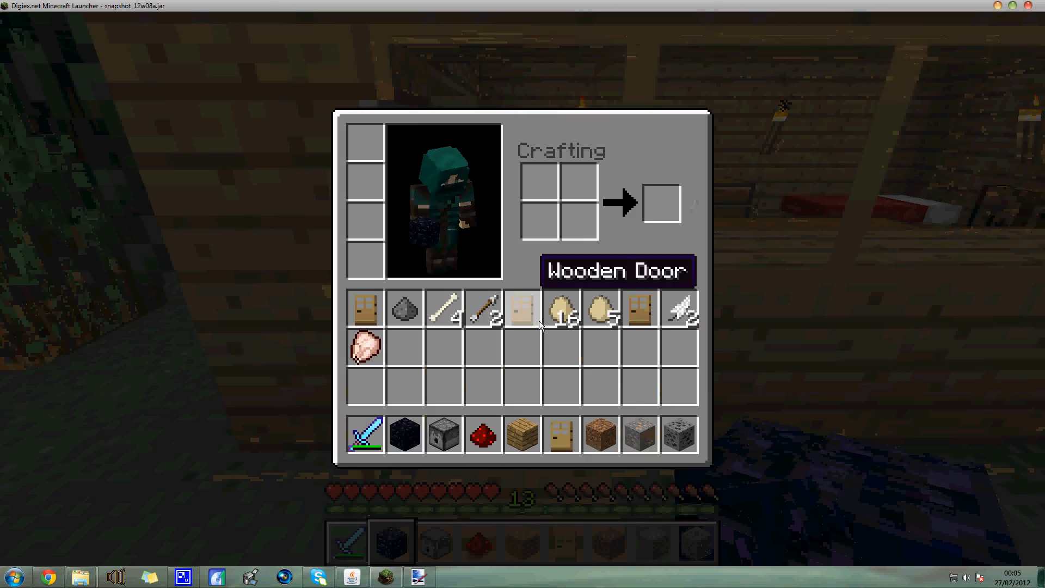
key(e)
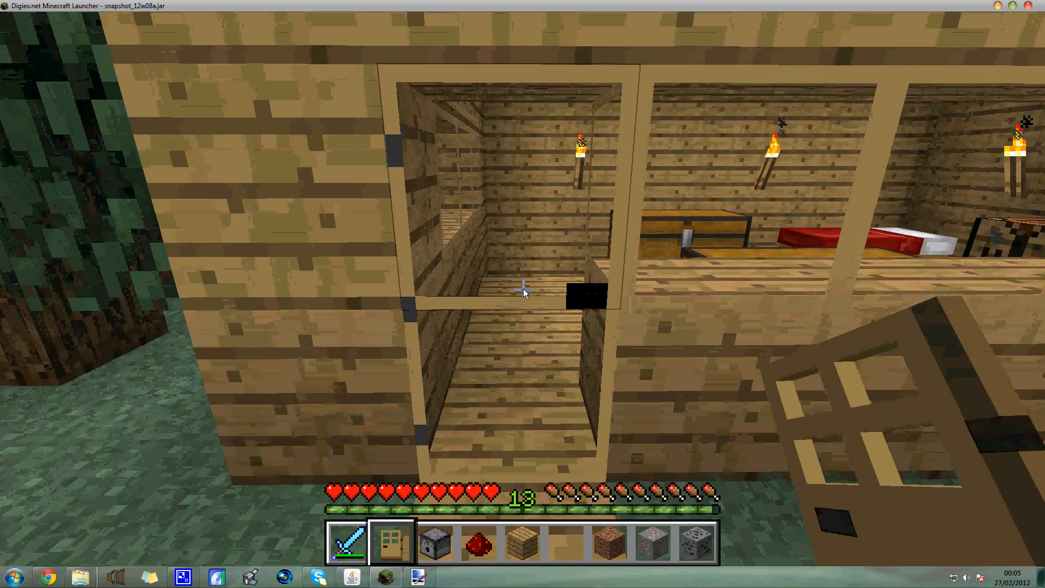
key(s)
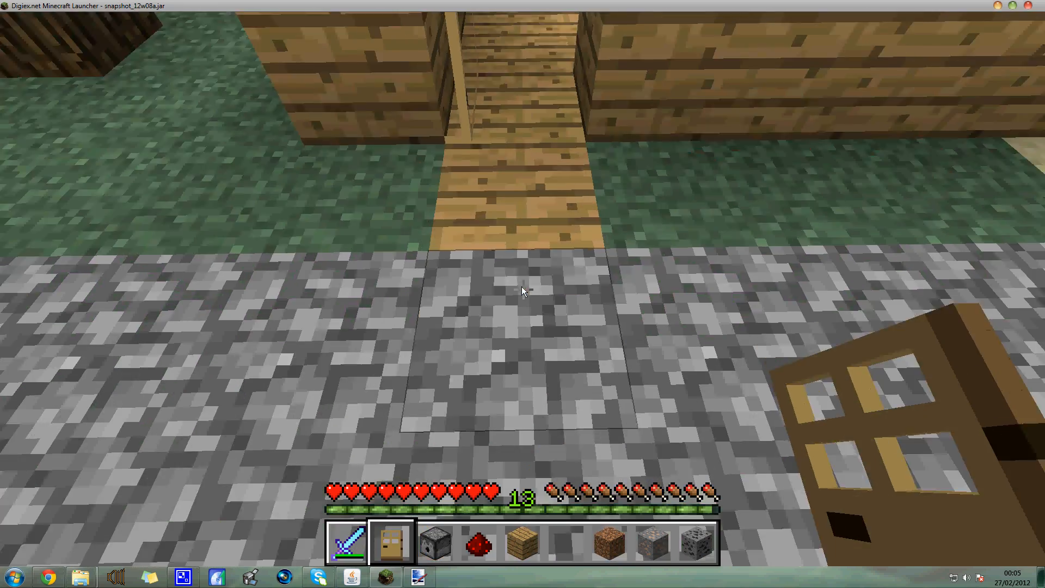
right_click(521, 287)
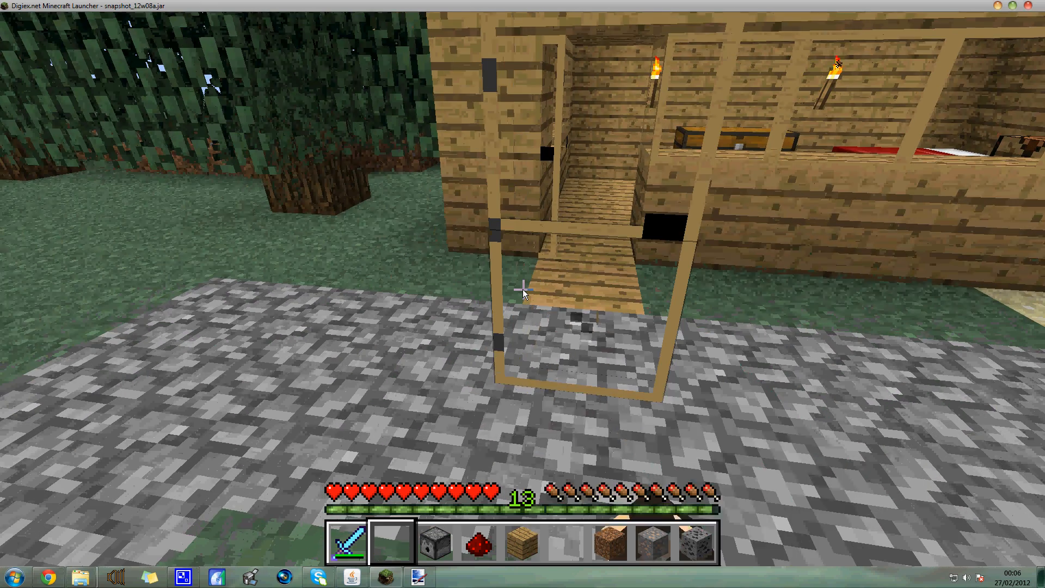
Step: Break the wooden door placed on the cobblestone path and pick it back up
drag(523, 289, 522, 289)
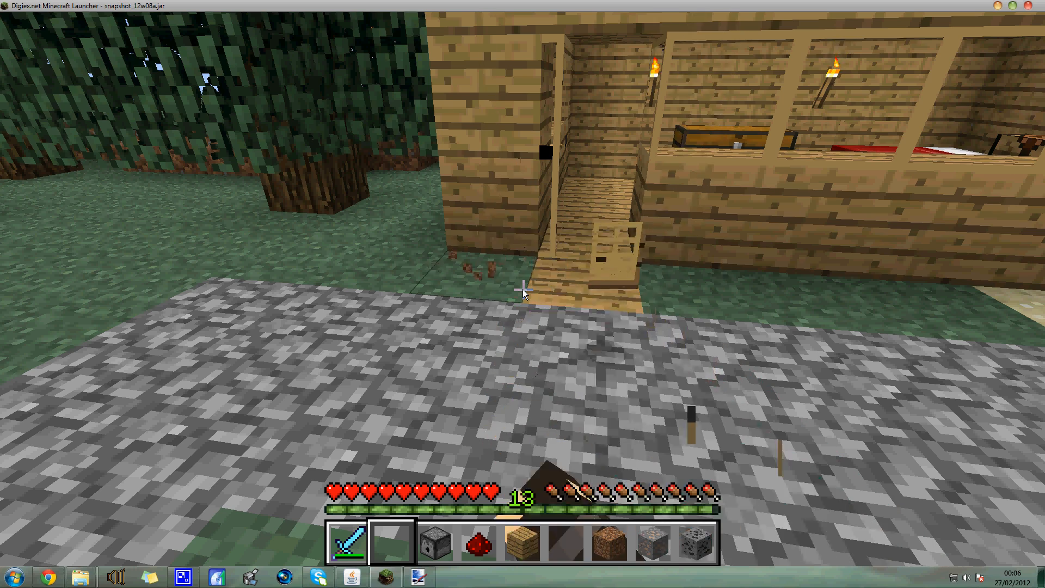
key(w)
key(w)
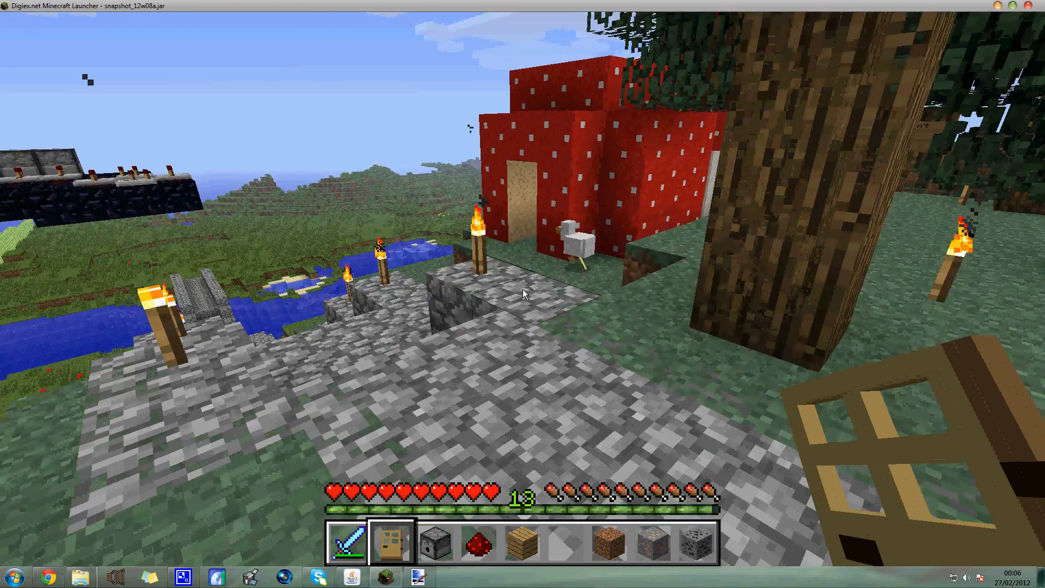
Step: Walk along the cobblestone path past the wooden houses to the melon patch and harvest the melon block beside the wall
key(w)
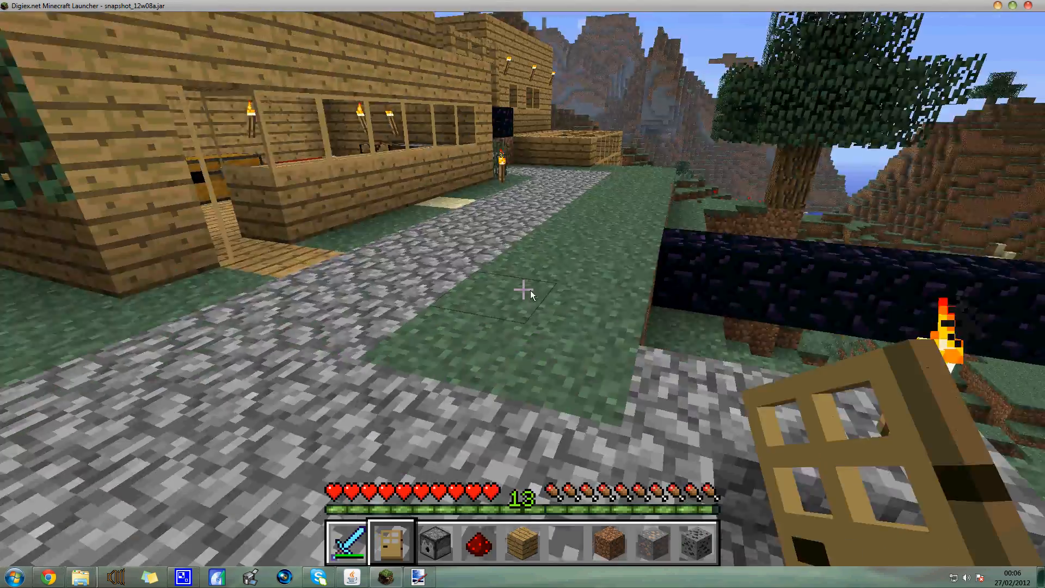
key(w)
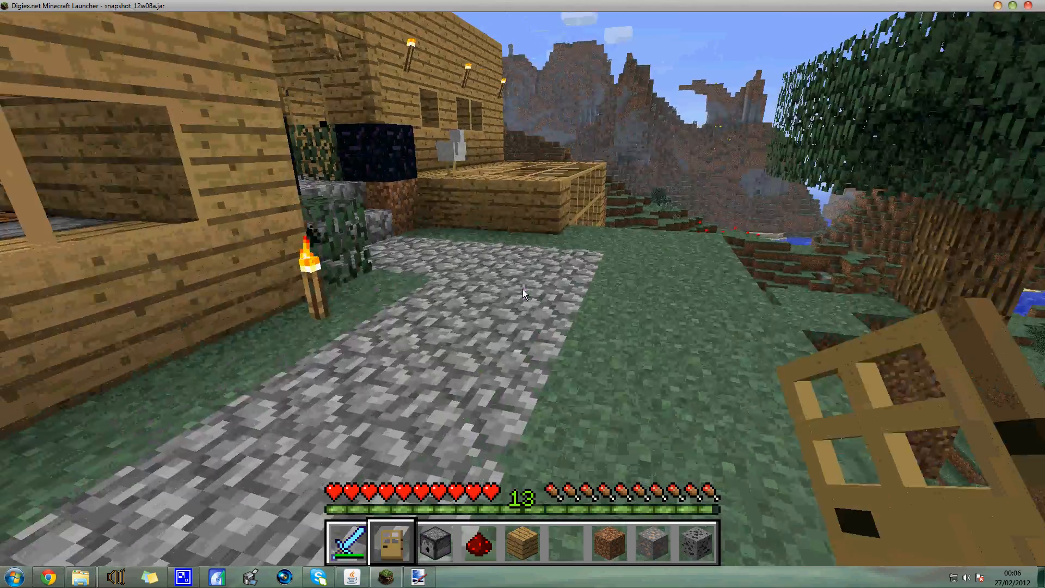
key(space)
key(w)
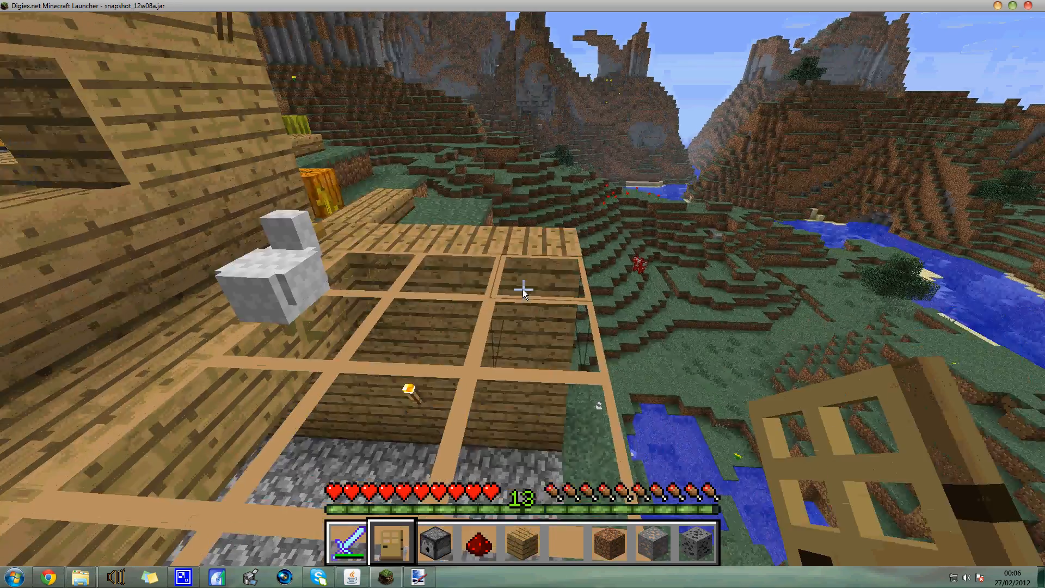
key(w)
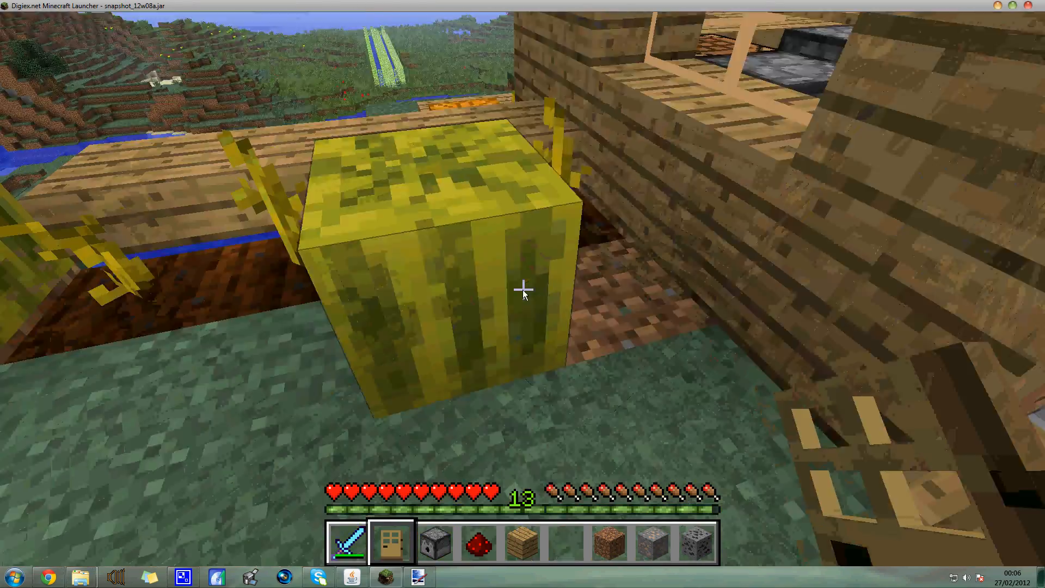
drag(522, 291, 522, 291)
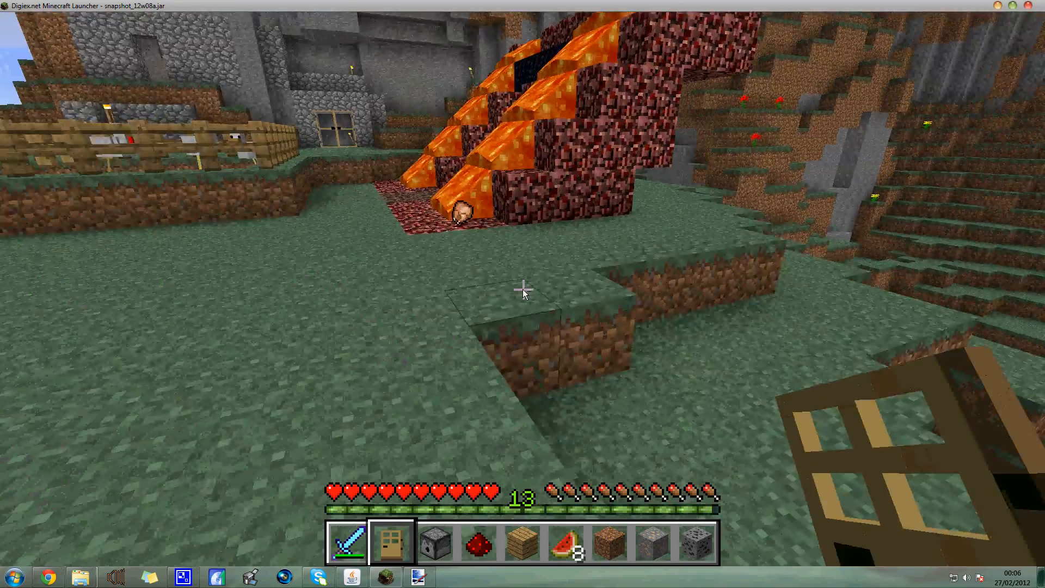
Step: Walk around the village with the wooden planks selected, examining the redstone path, hedges, sugar cane, obsidian and landscape textures
key(w)
scroll(523, 294, down, 3)
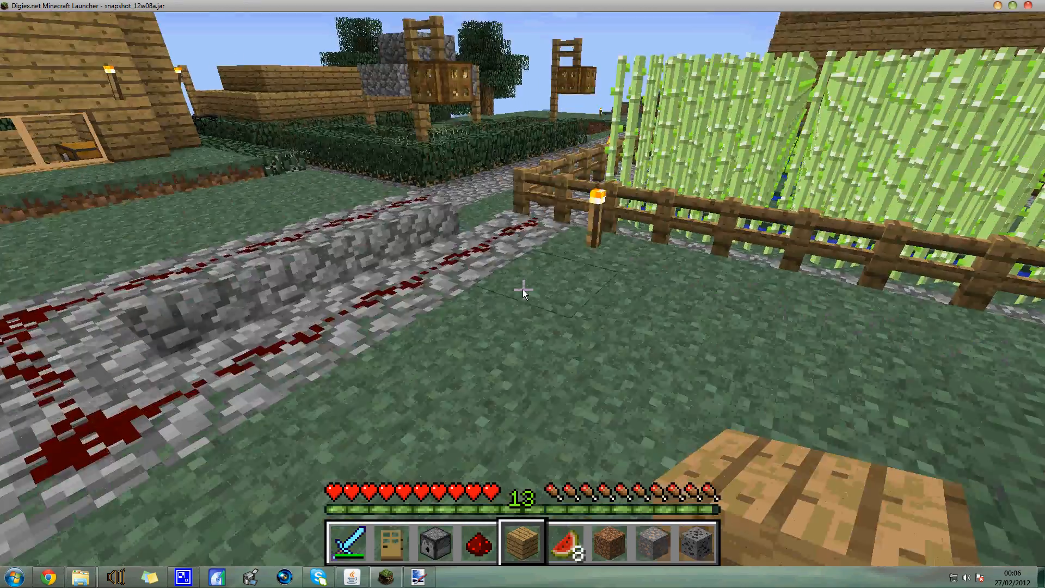
key(w)
key(w)
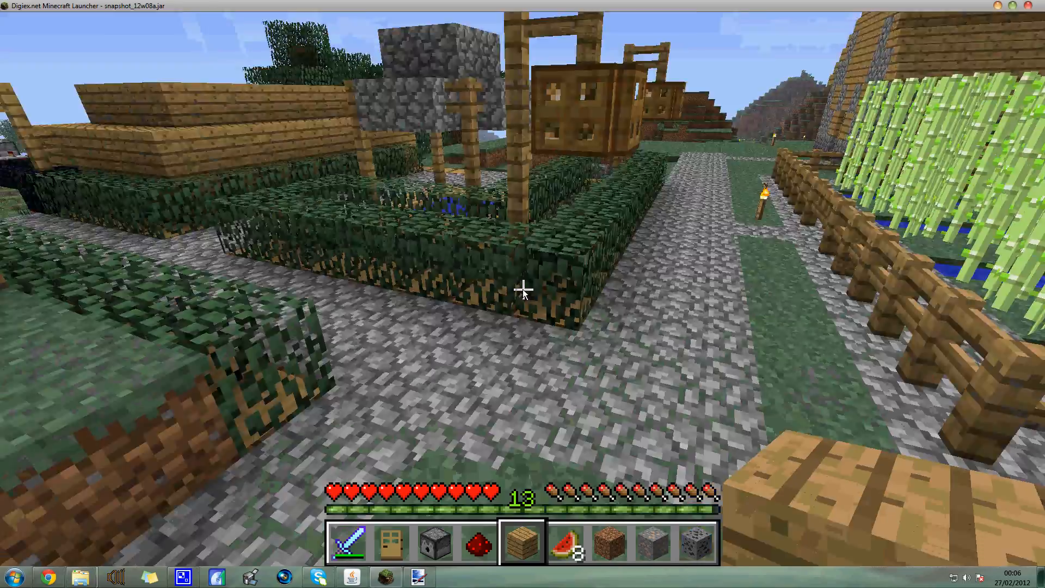
key(w)
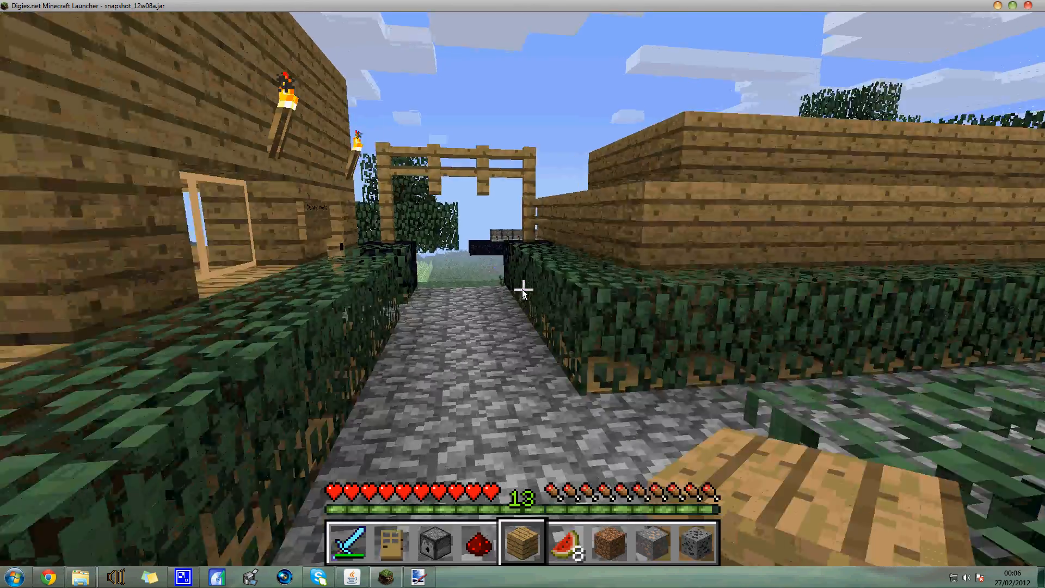
key(w)
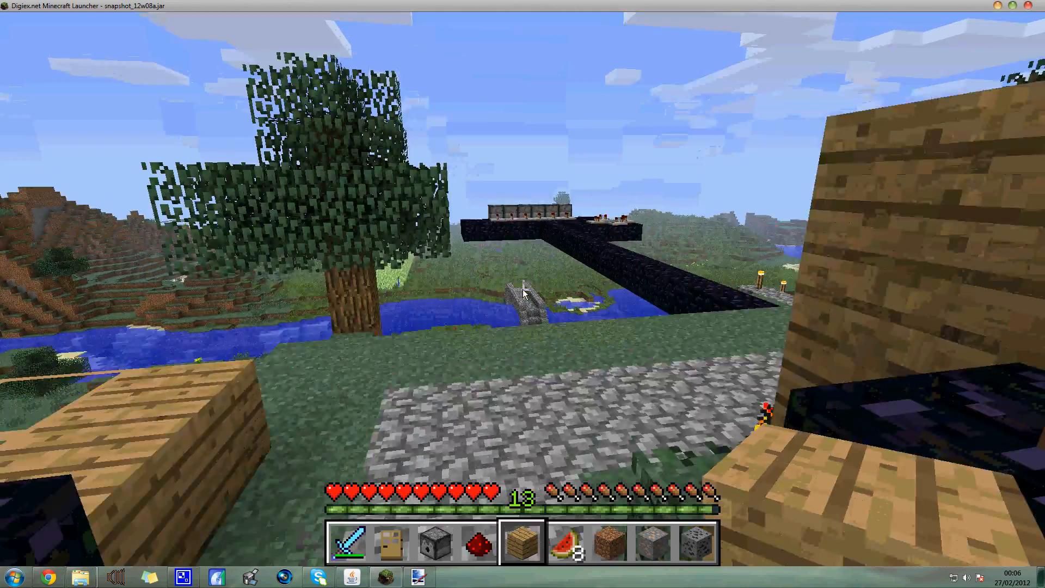
key(w)
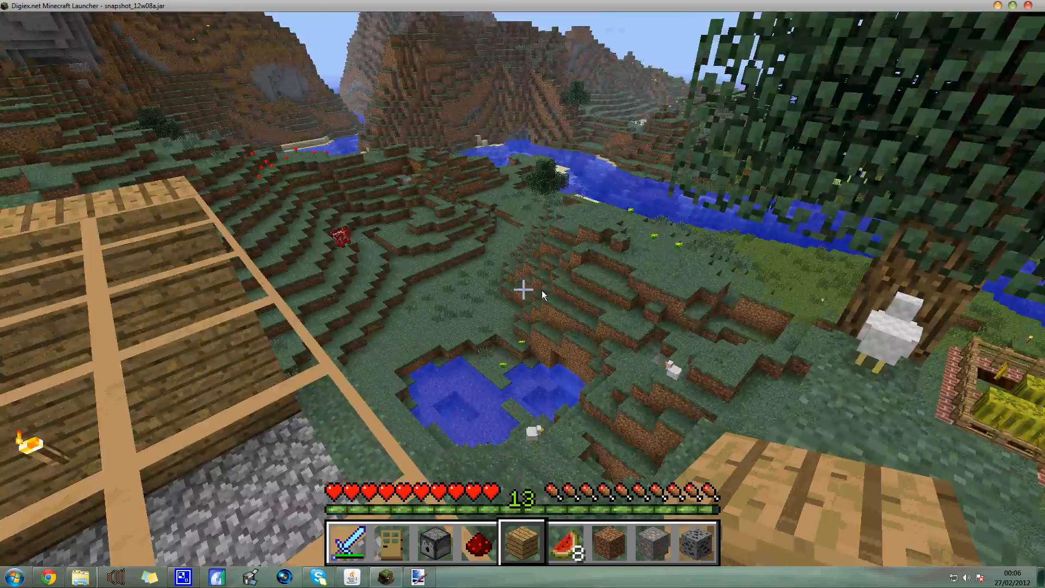
key(w)
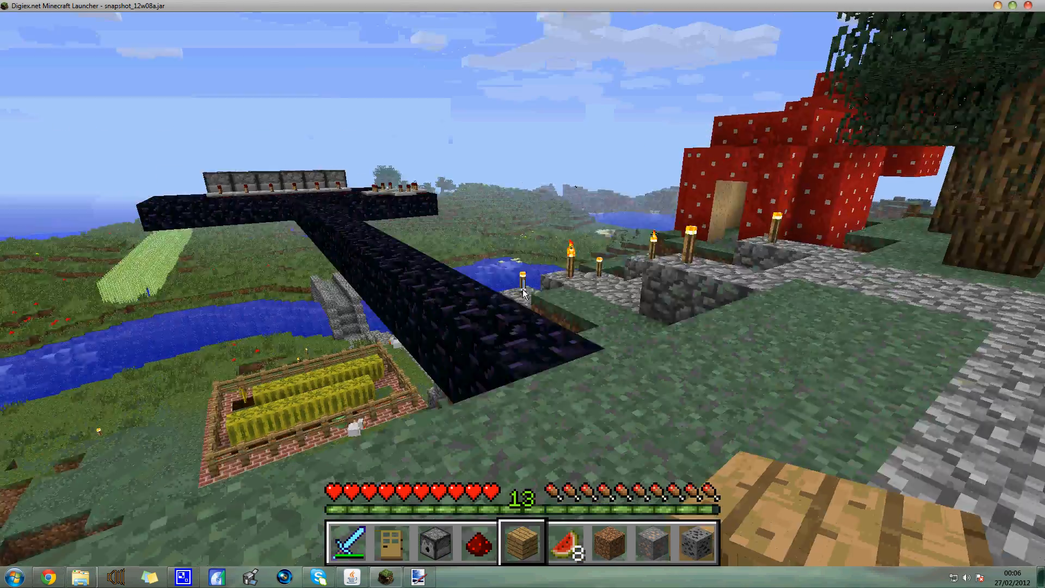
Step: Open the survival inventory to free the cursor, and minimise the game and the test folder window to reach the desktop
key(e)
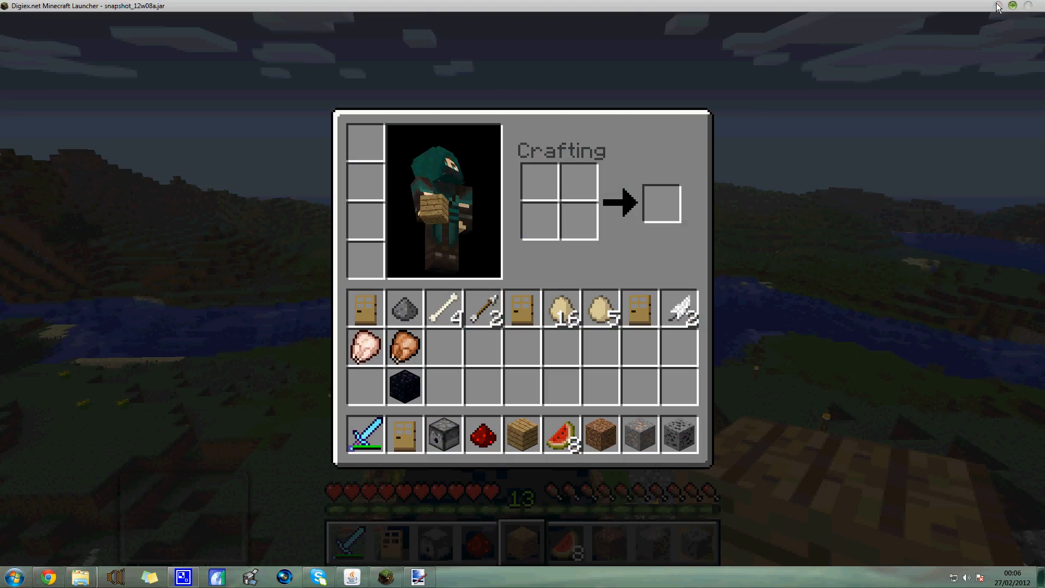
click(998, 6)
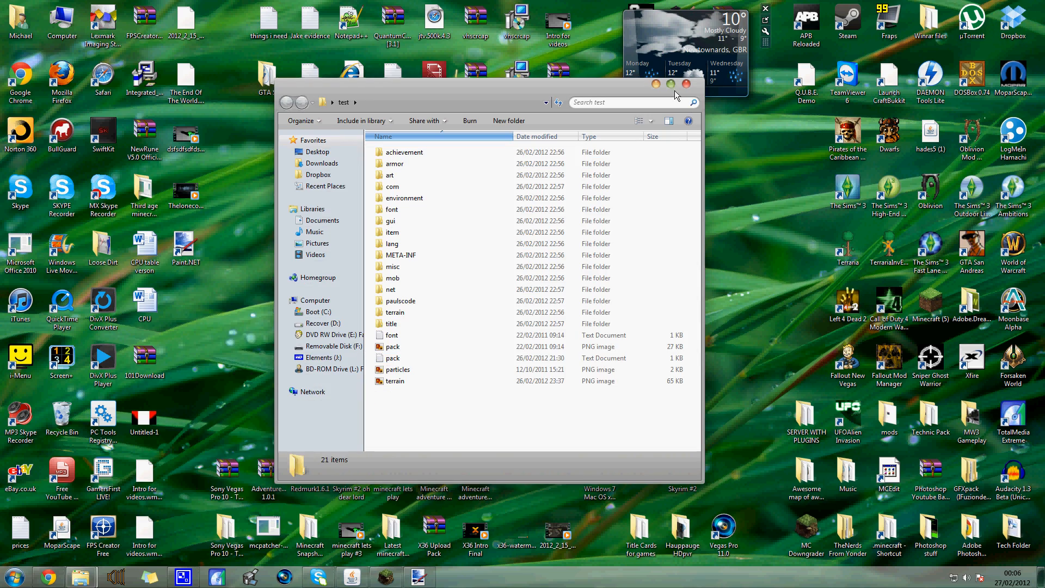
click(656, 84)
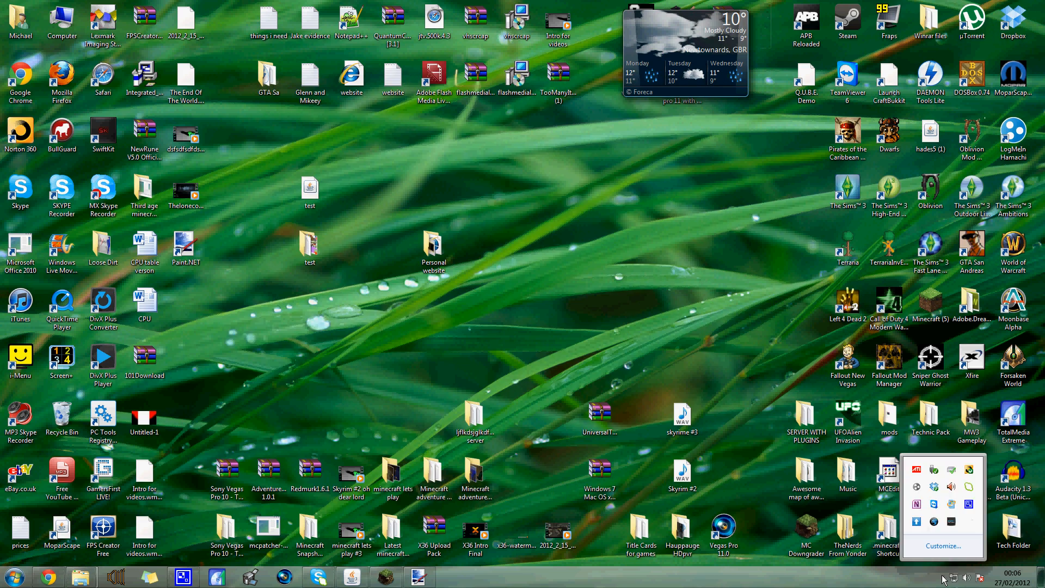